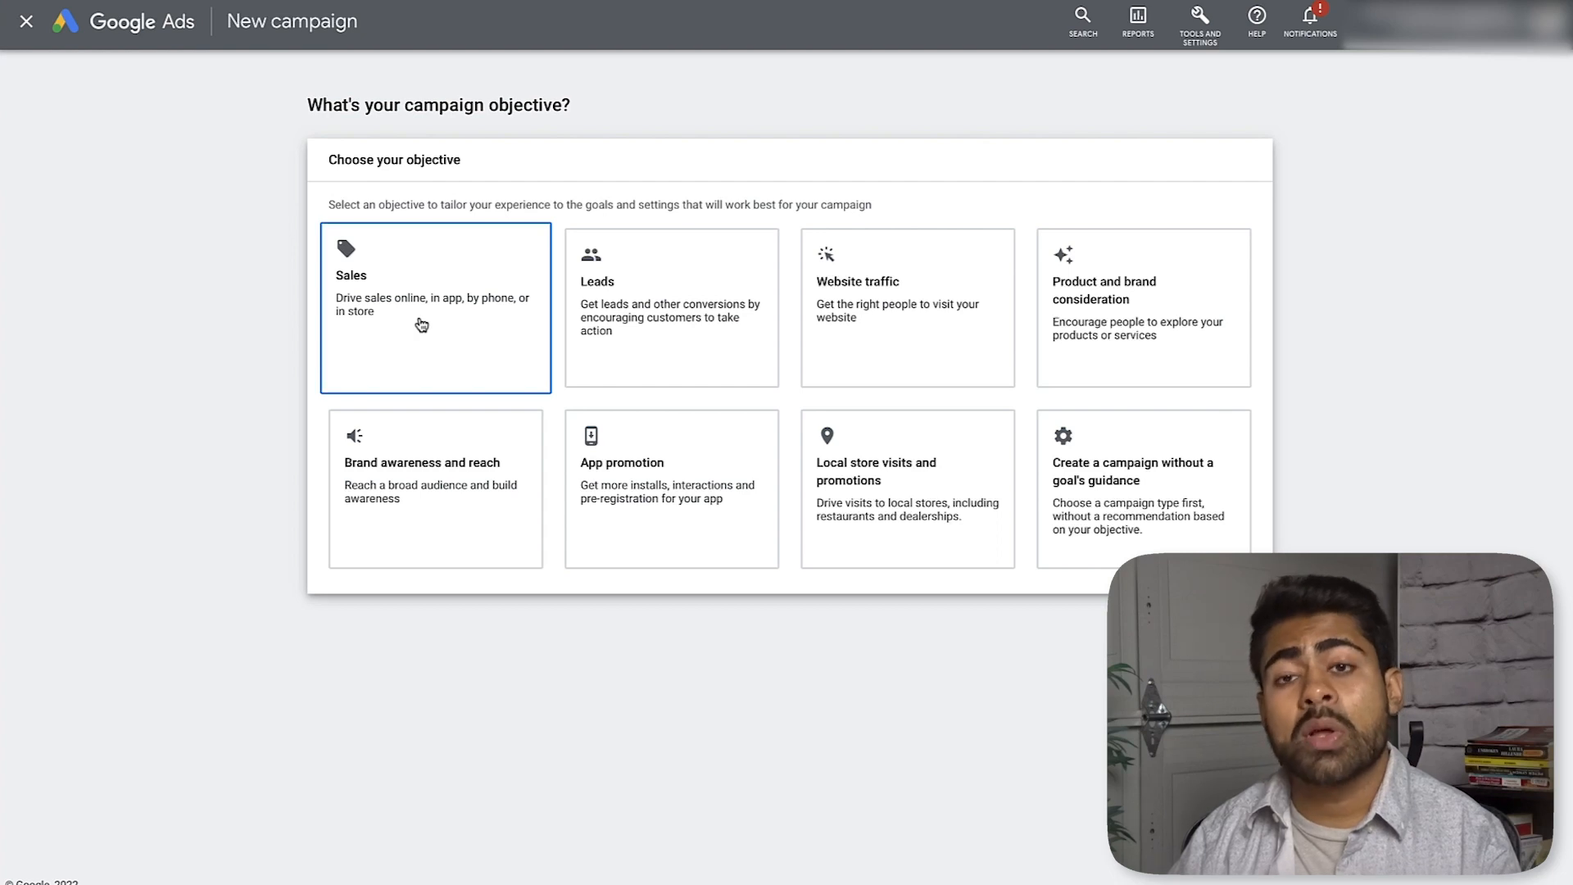
Step: Choose Sales as the campaign objective and continue with the Purchases conversion goal
click(422, 325)
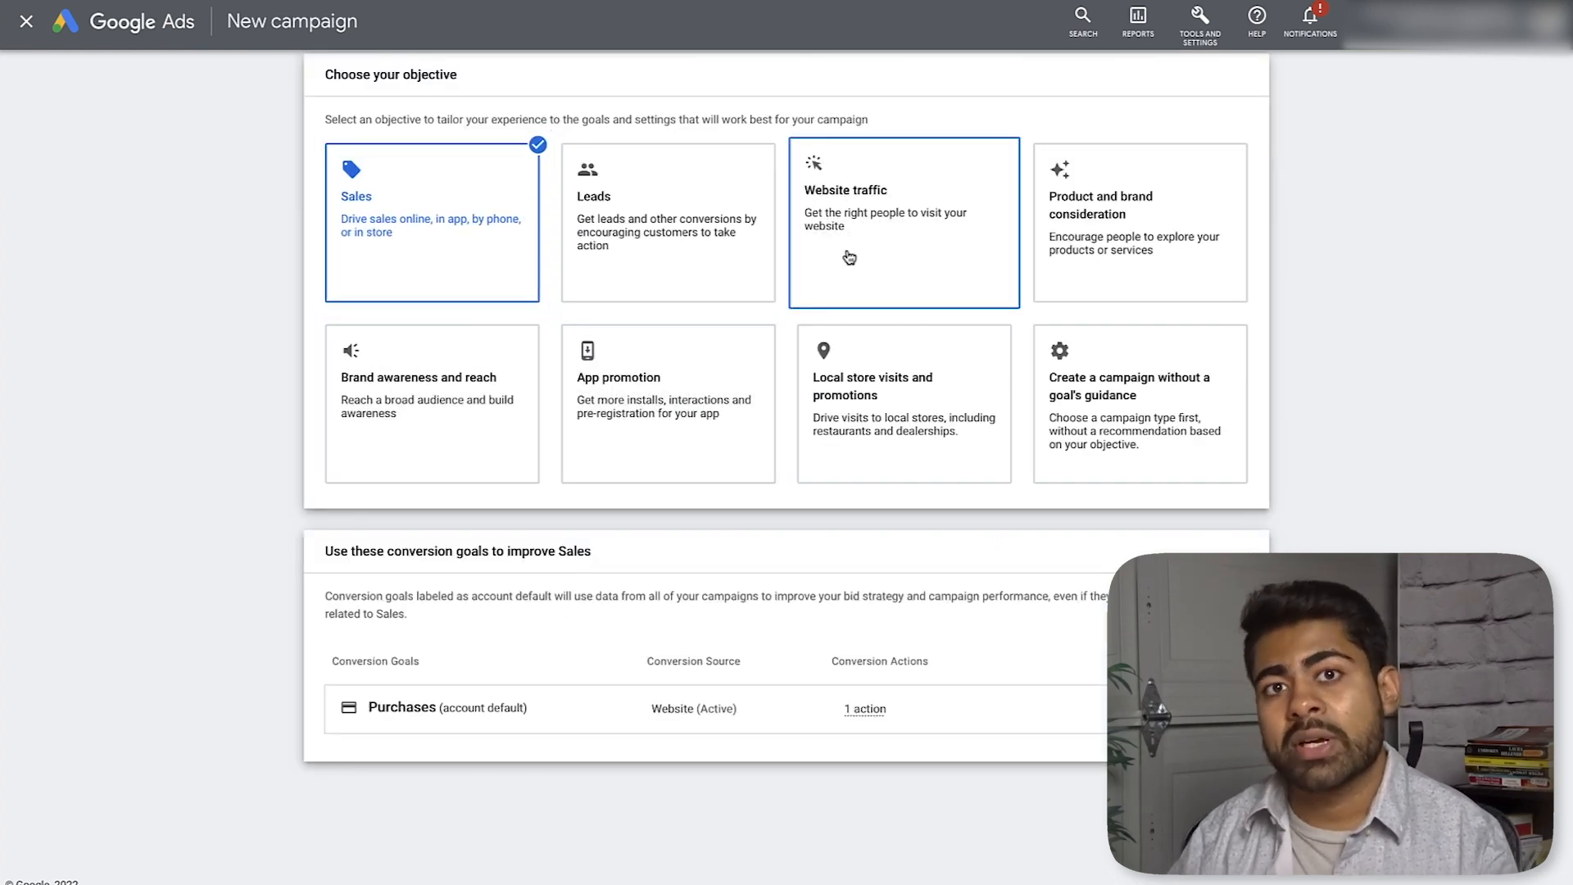
scroll(1059, 646, up, 1)
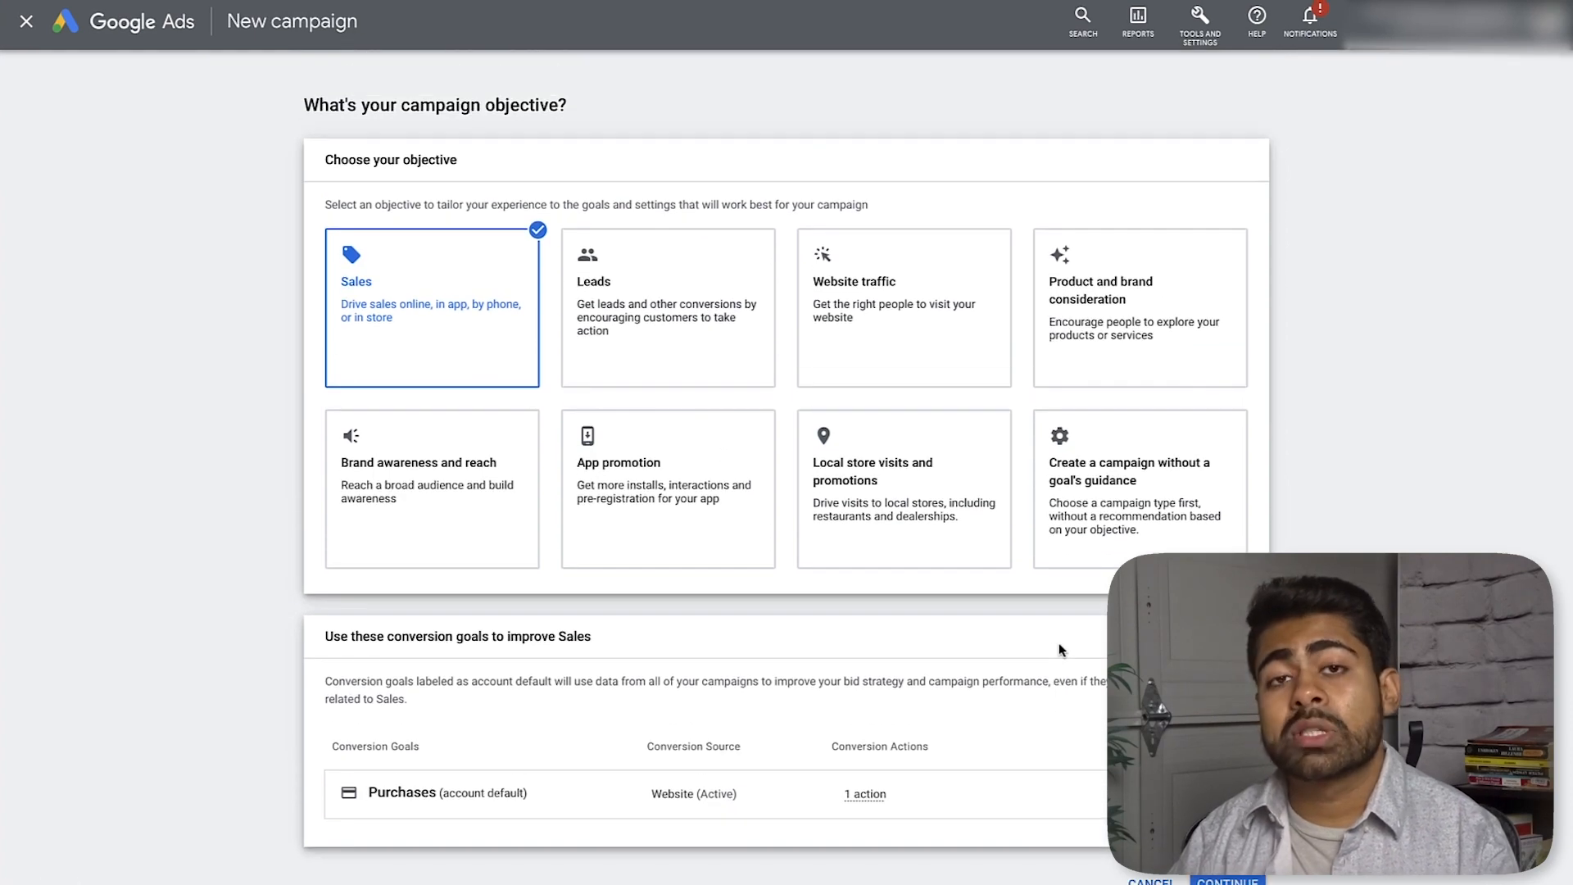
scroll(1059, 650, down, 1)
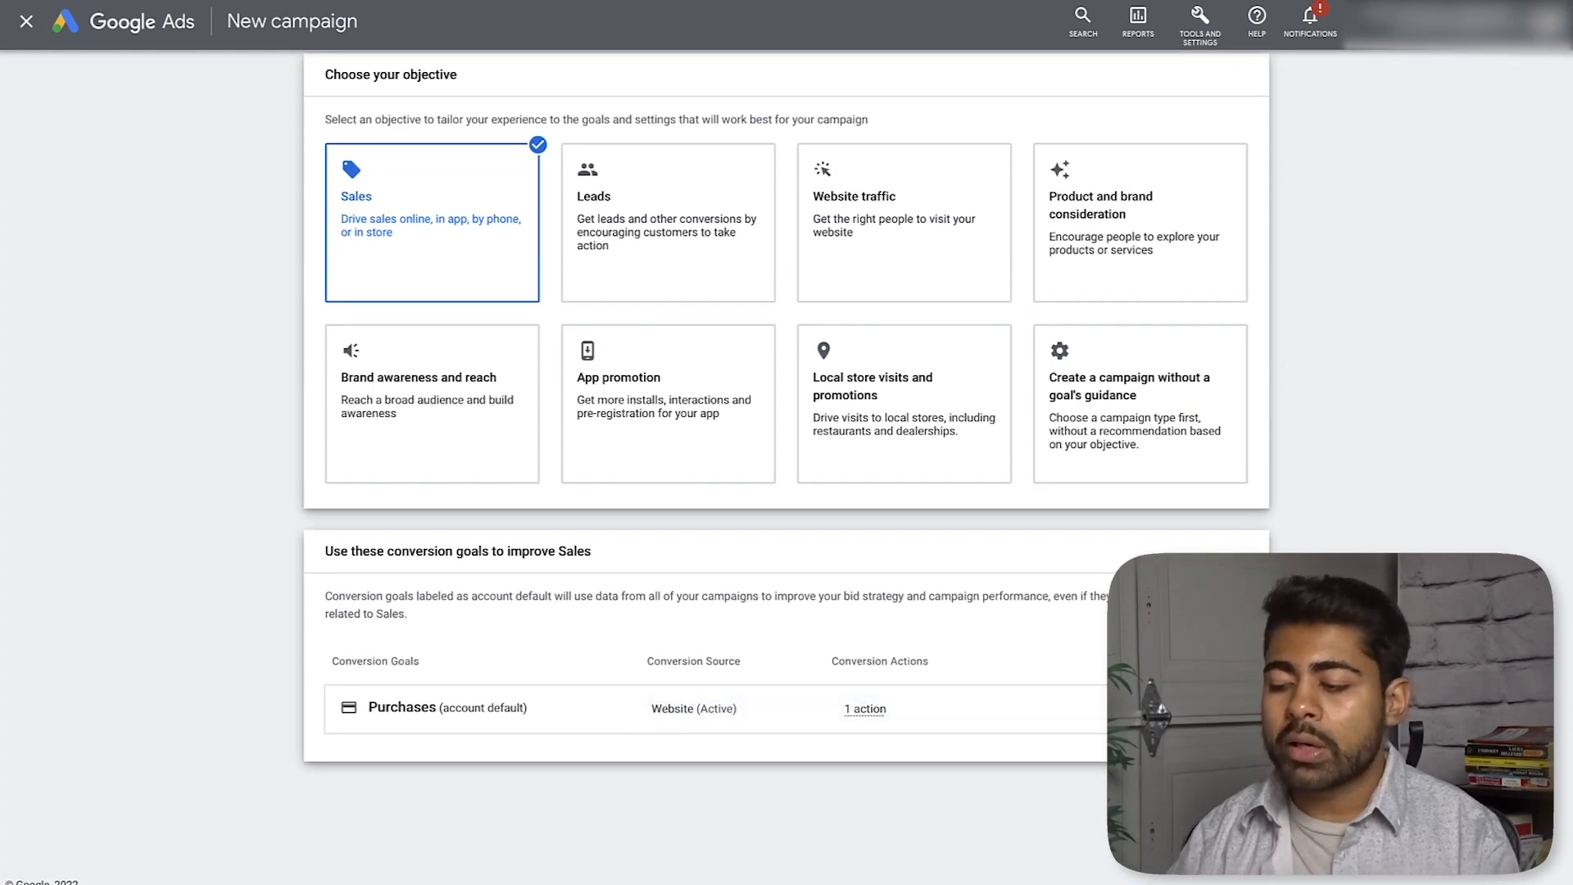
click(1221, 799)
Step: Choose Performance Max as the campaign type
scroll(429, 446, up, 2)
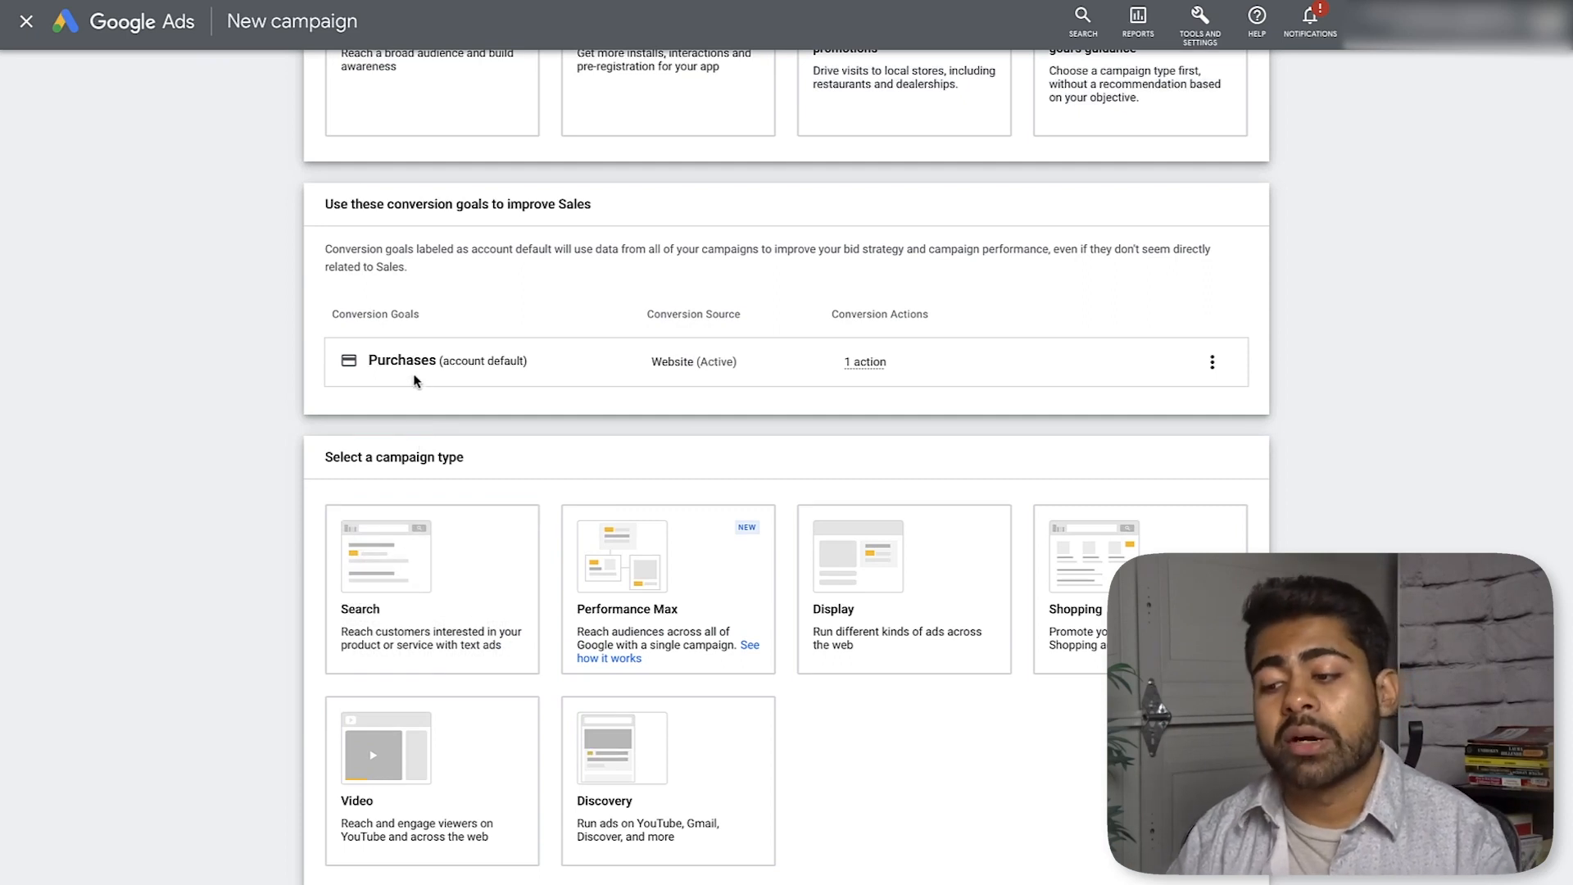
scroll(494, 462, down, 2)
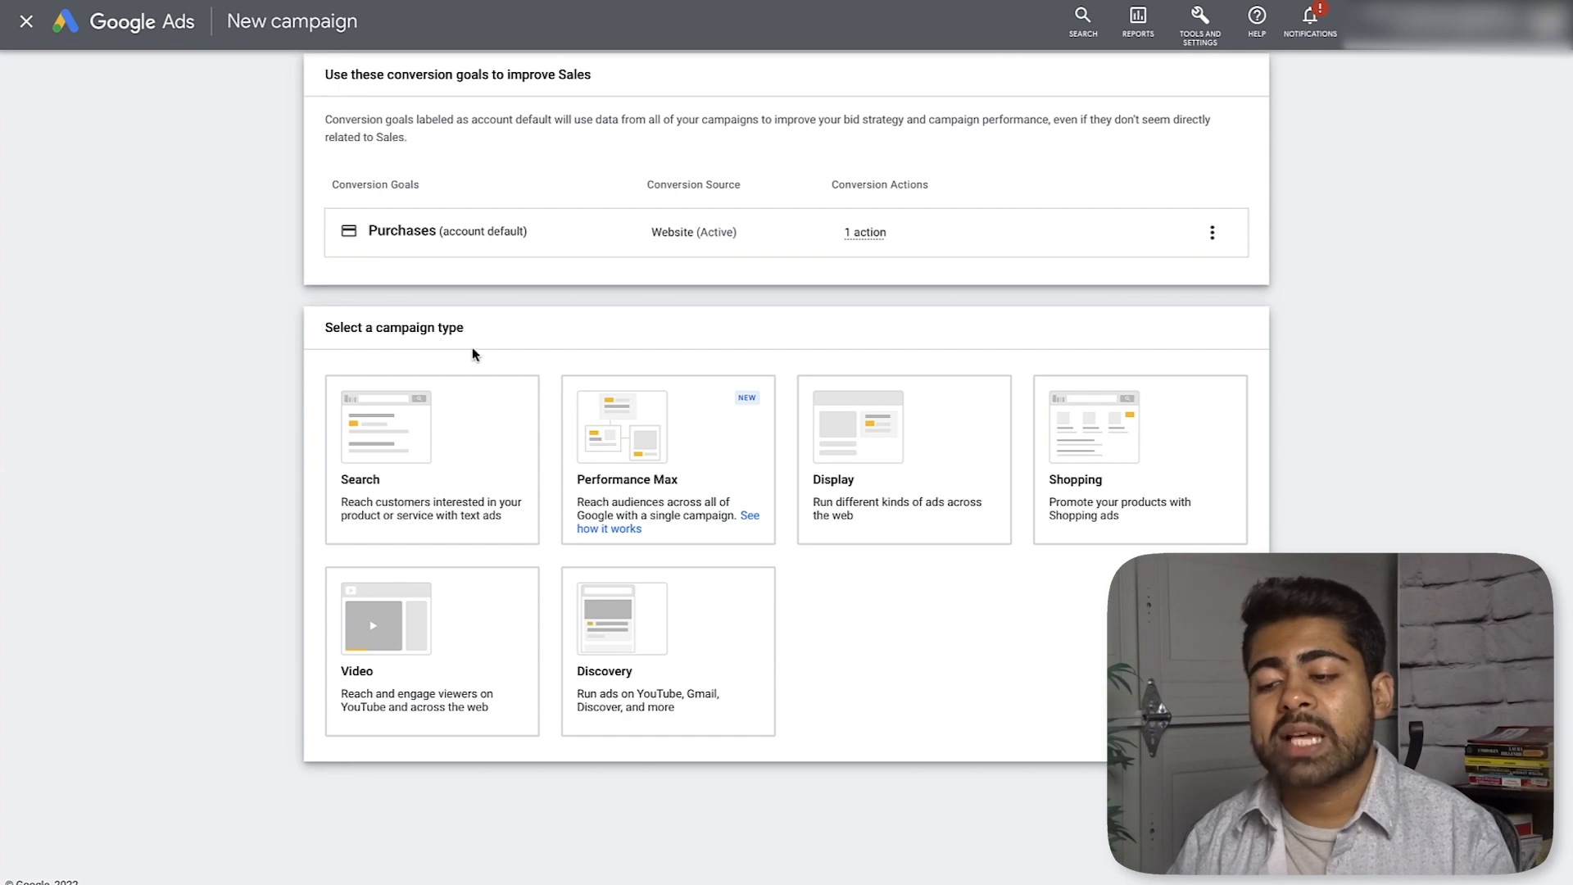
click(639, 518)
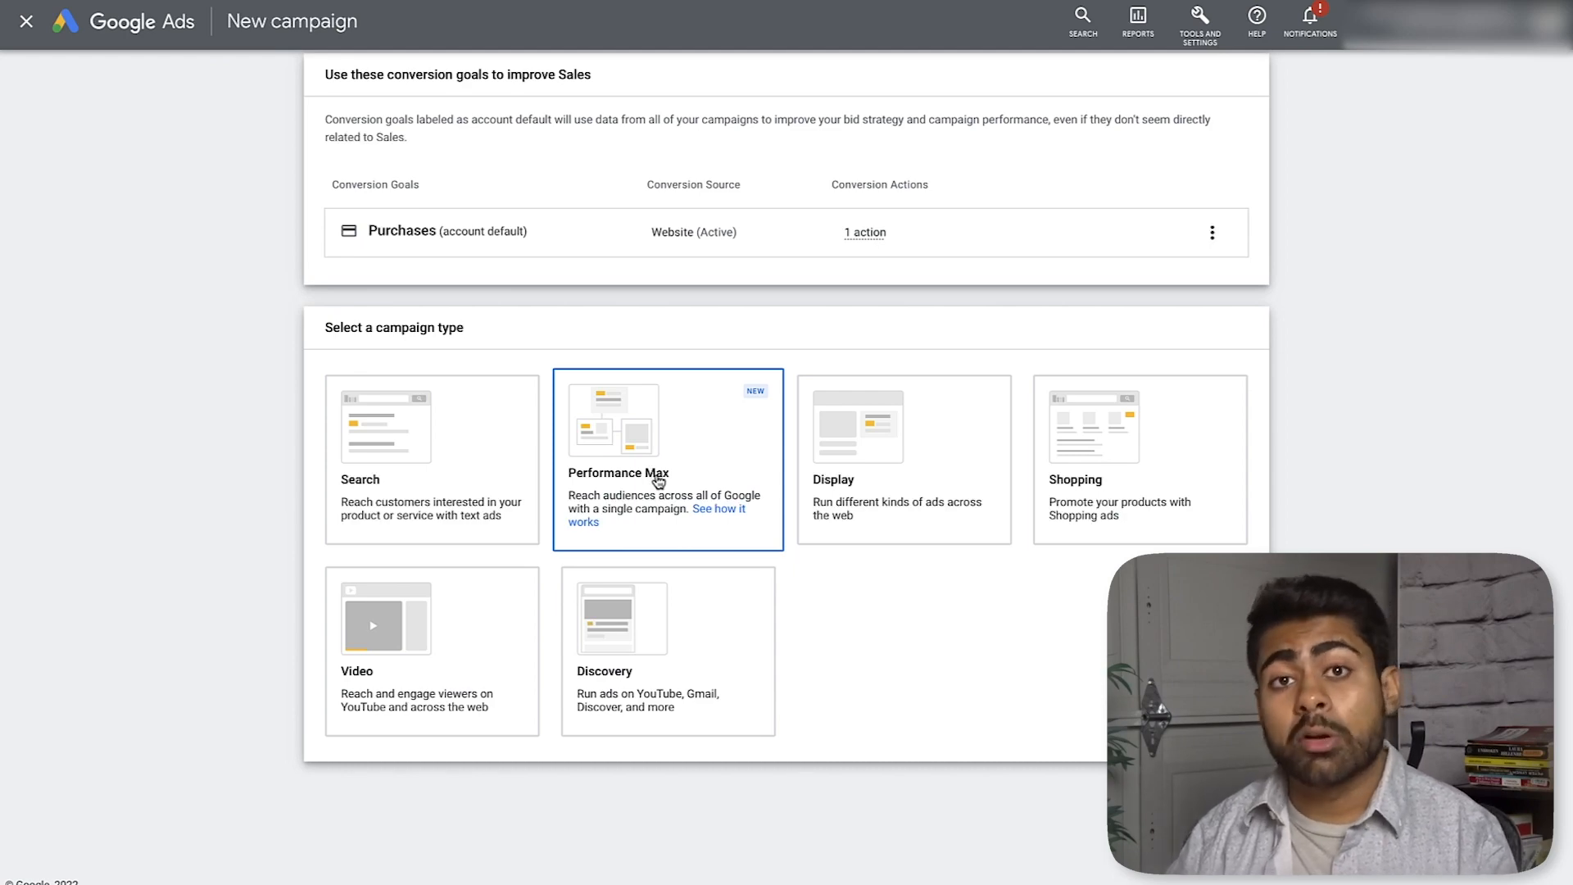
click(658, 482)
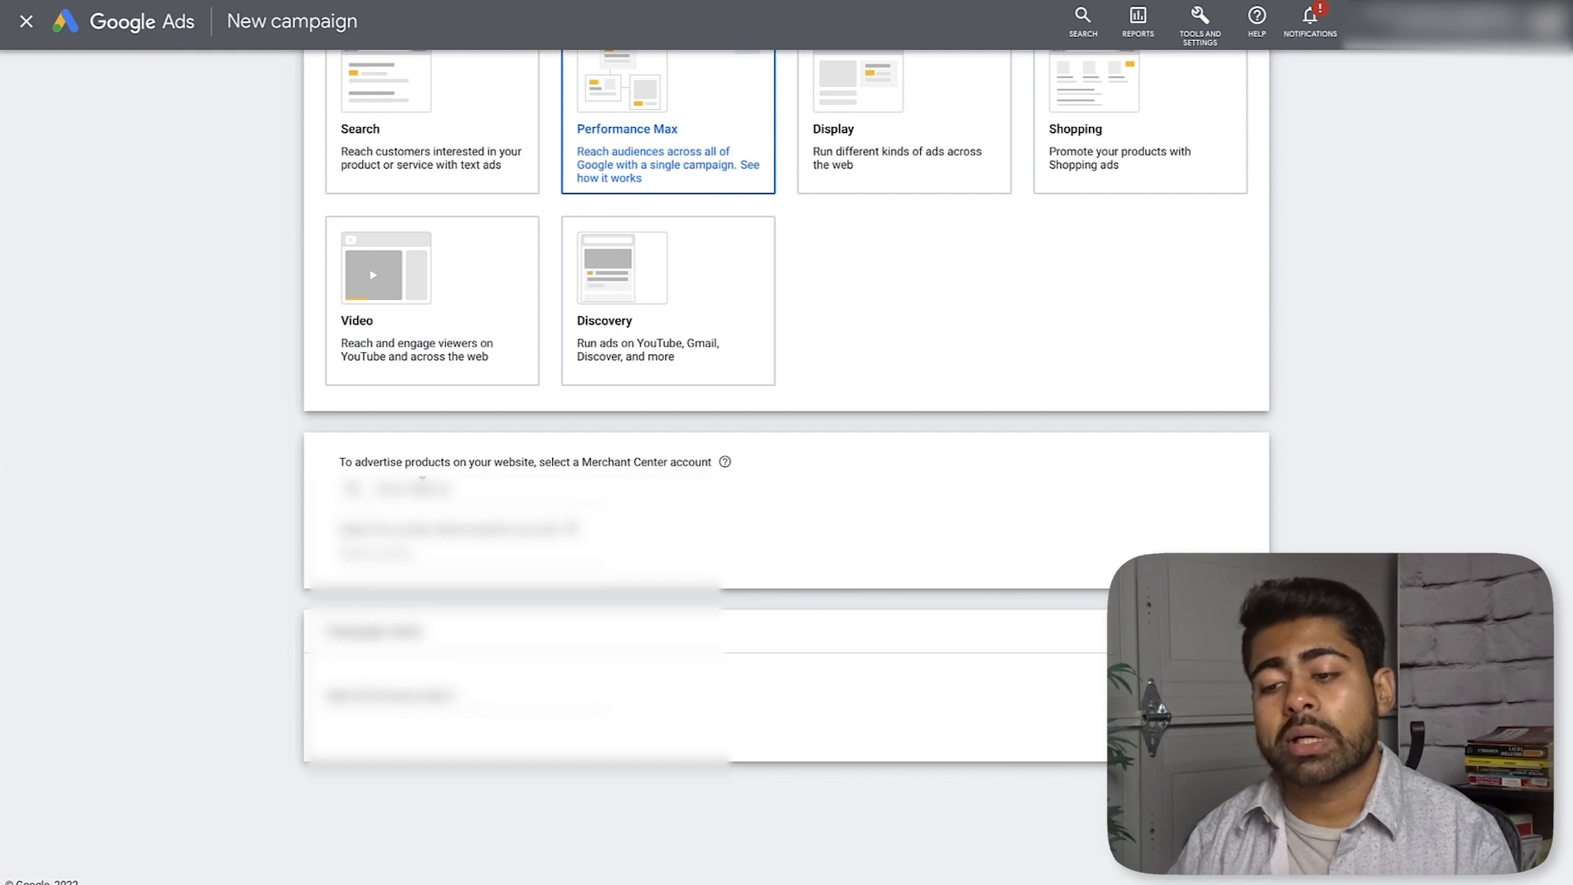
Step: Select the Merchant Center account for advertising the products and choose the country where the products are sold
click(422, 485)
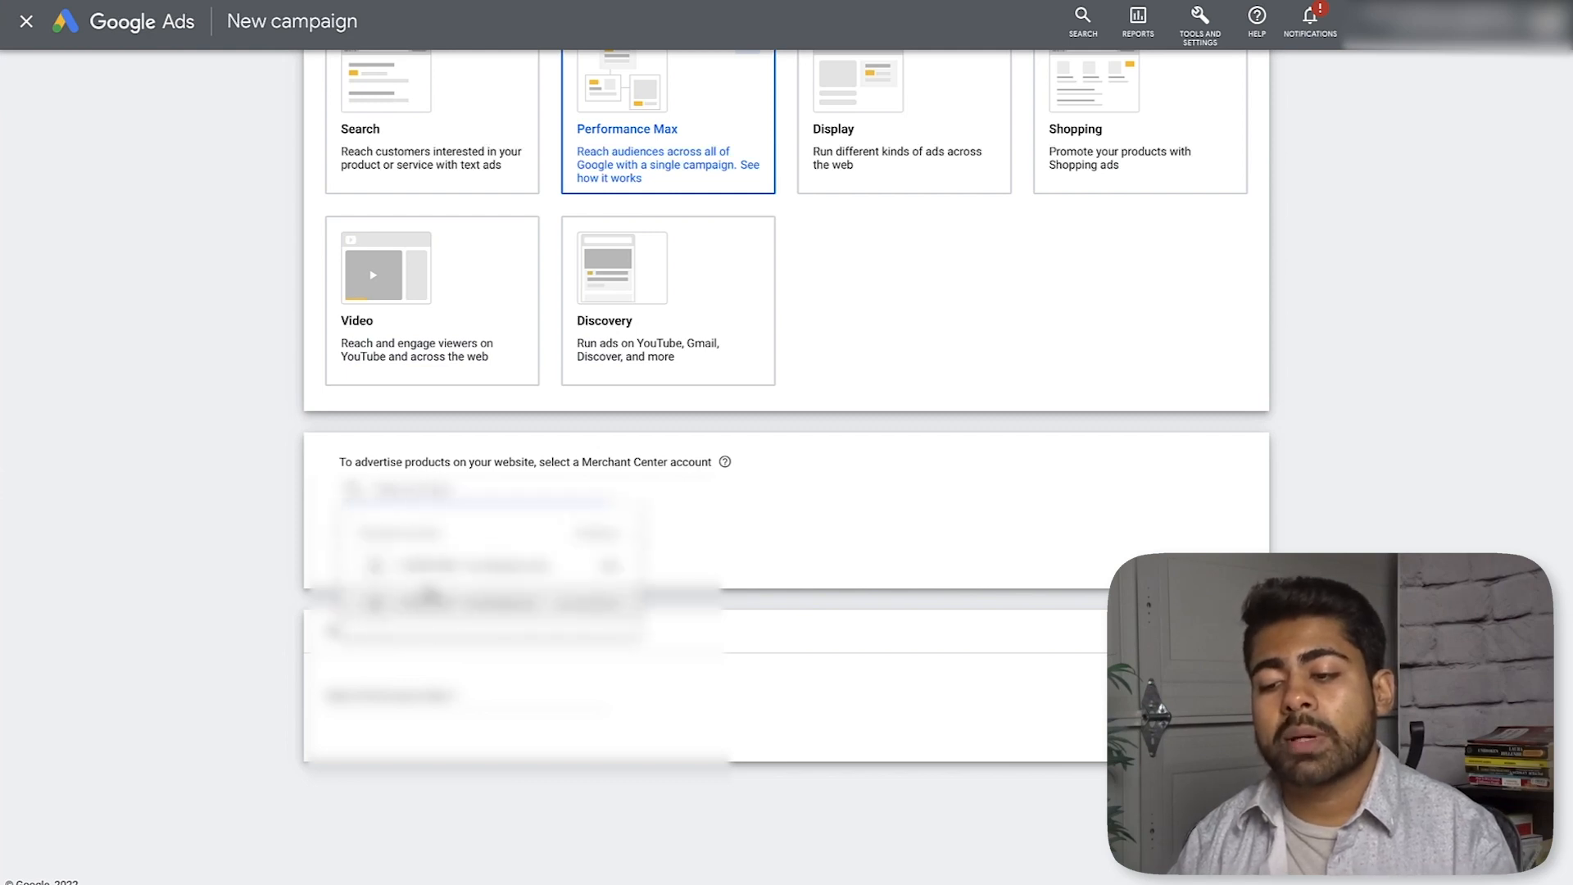
click(422, 603)
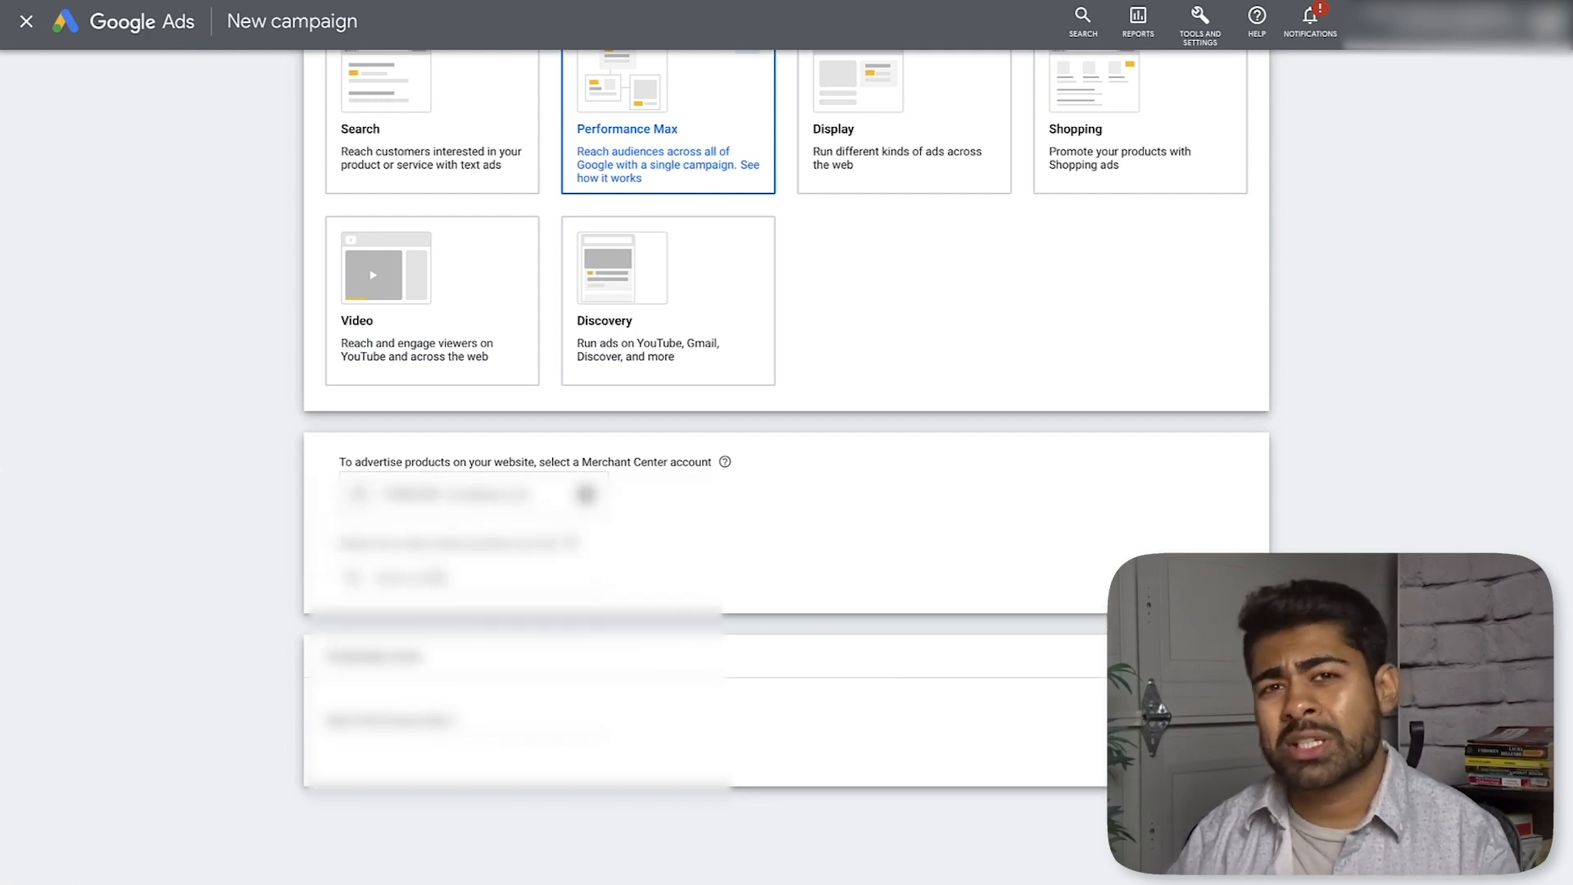
click(440, 577)
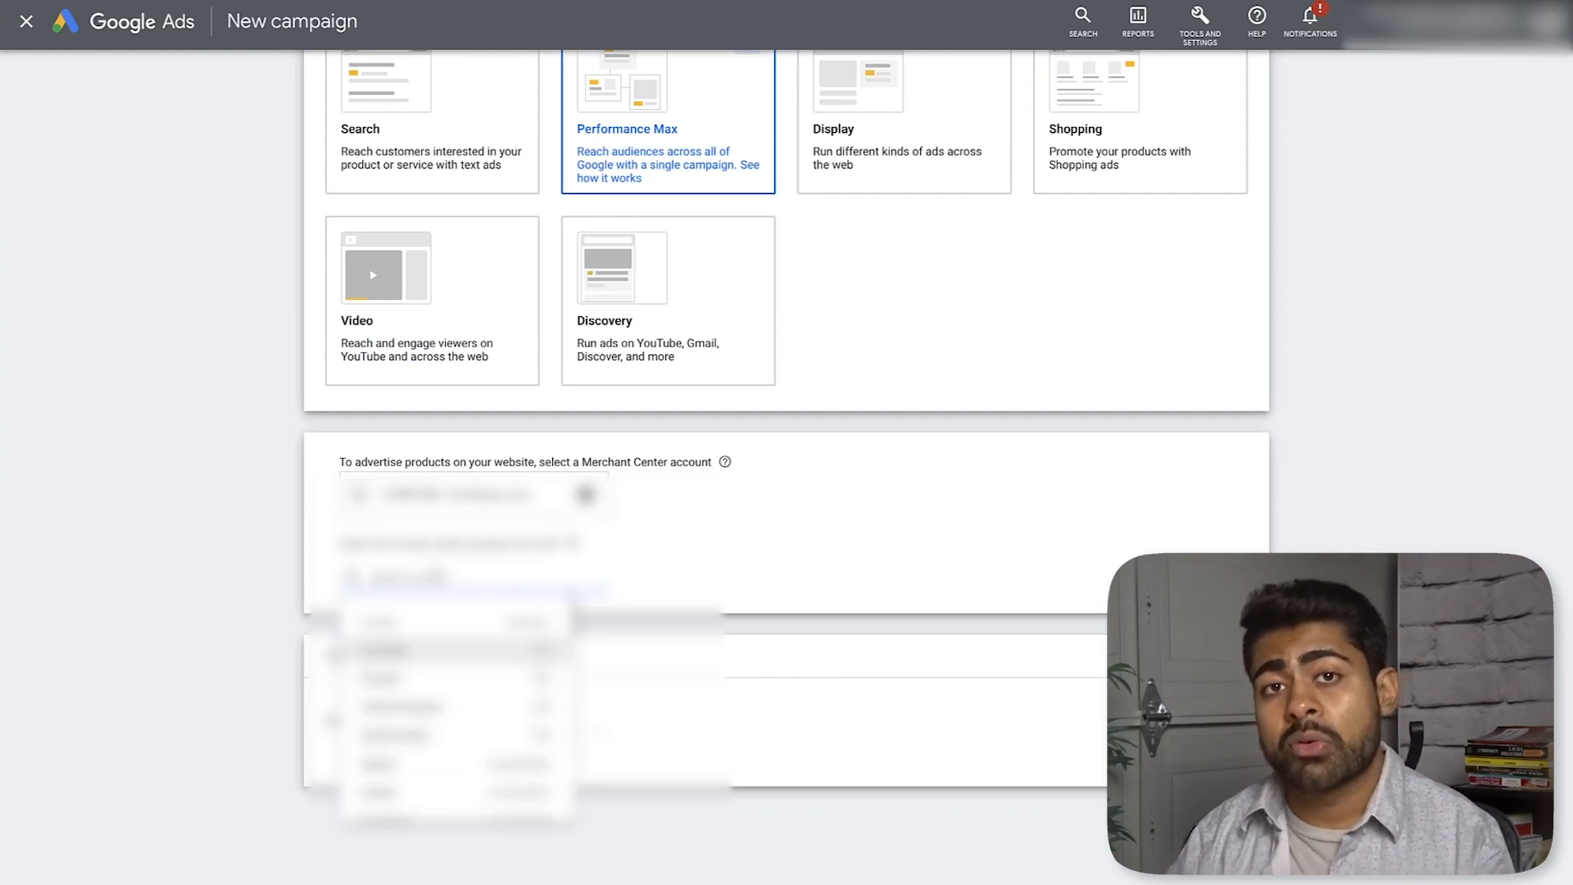
click(417, 737)
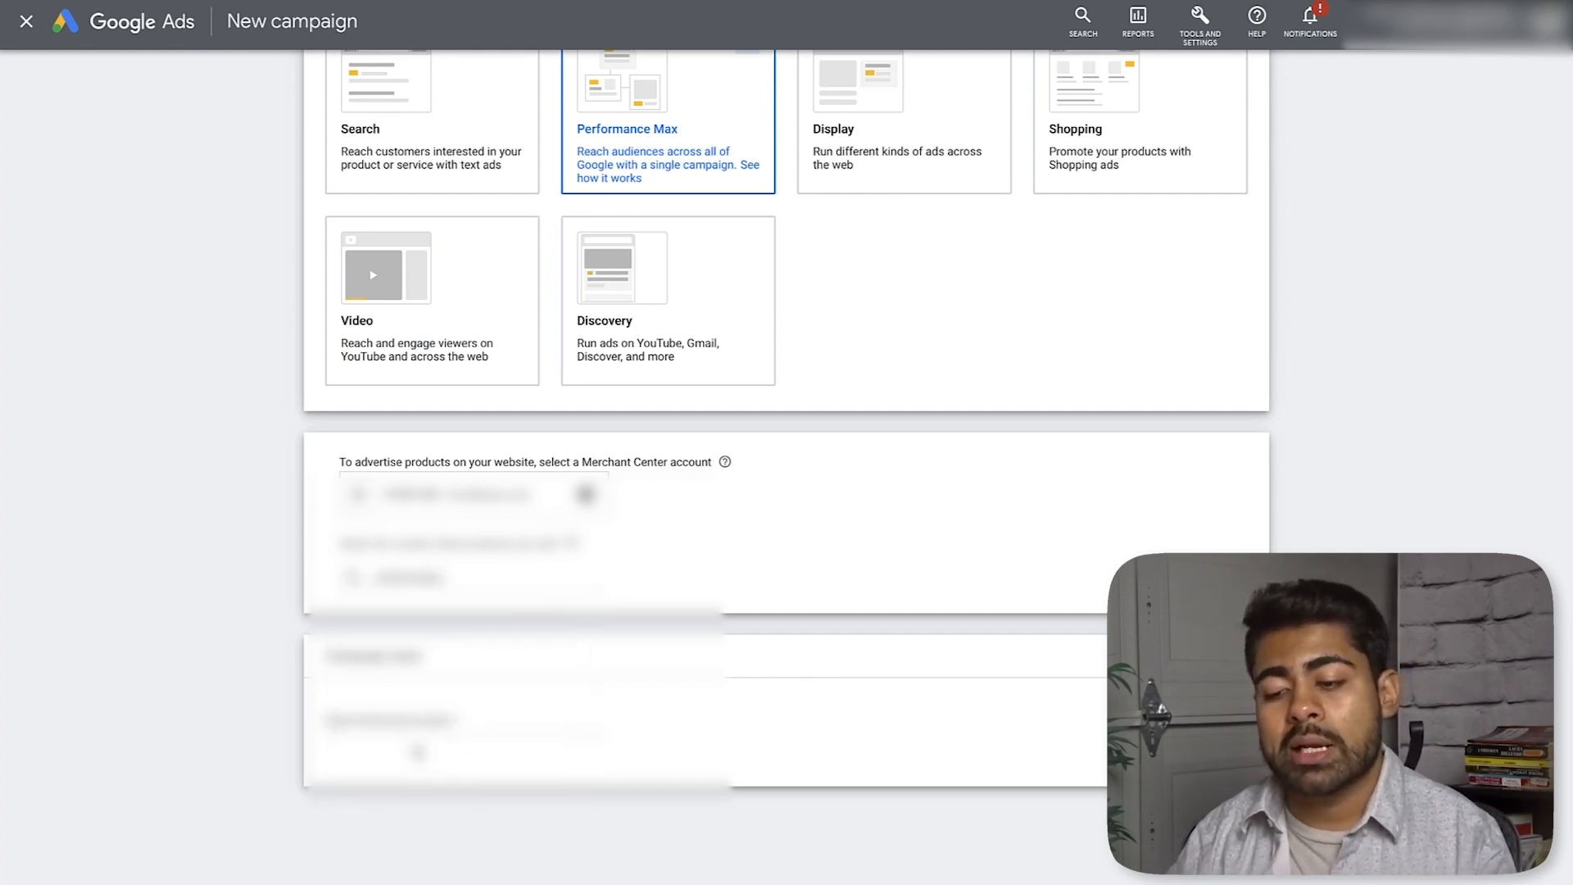
Step: Name the campaign "Performance Max - Testing - 3/26/22" and continue to the budget and bidding settings
click(407, 694)
double_click(407, 692)
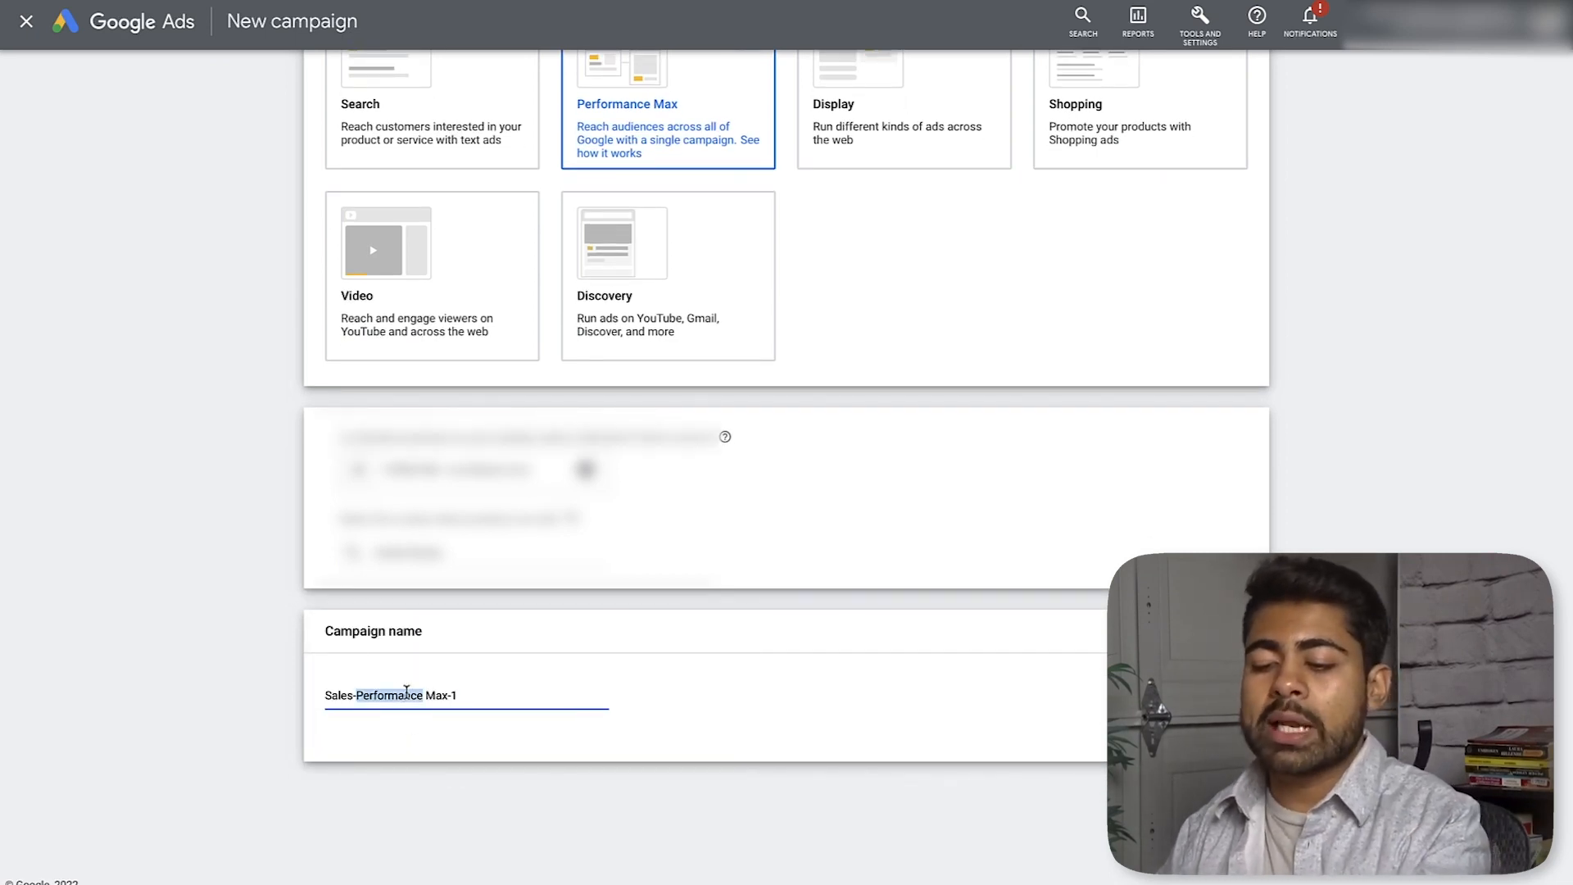
key(ctrl+a)
text(Performance Max - T)
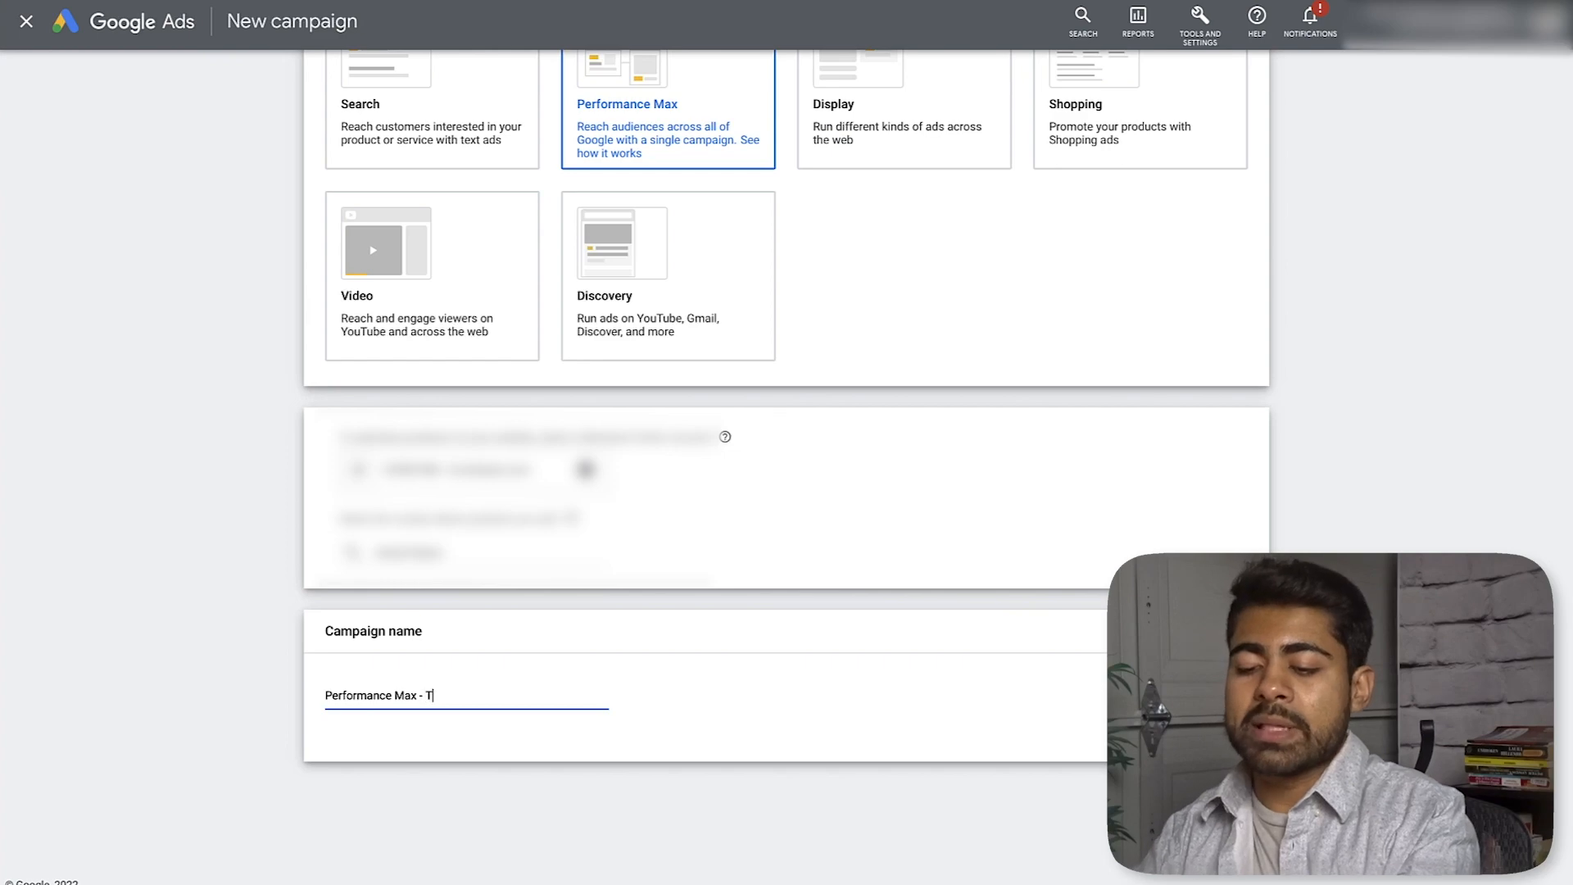
text(esting )
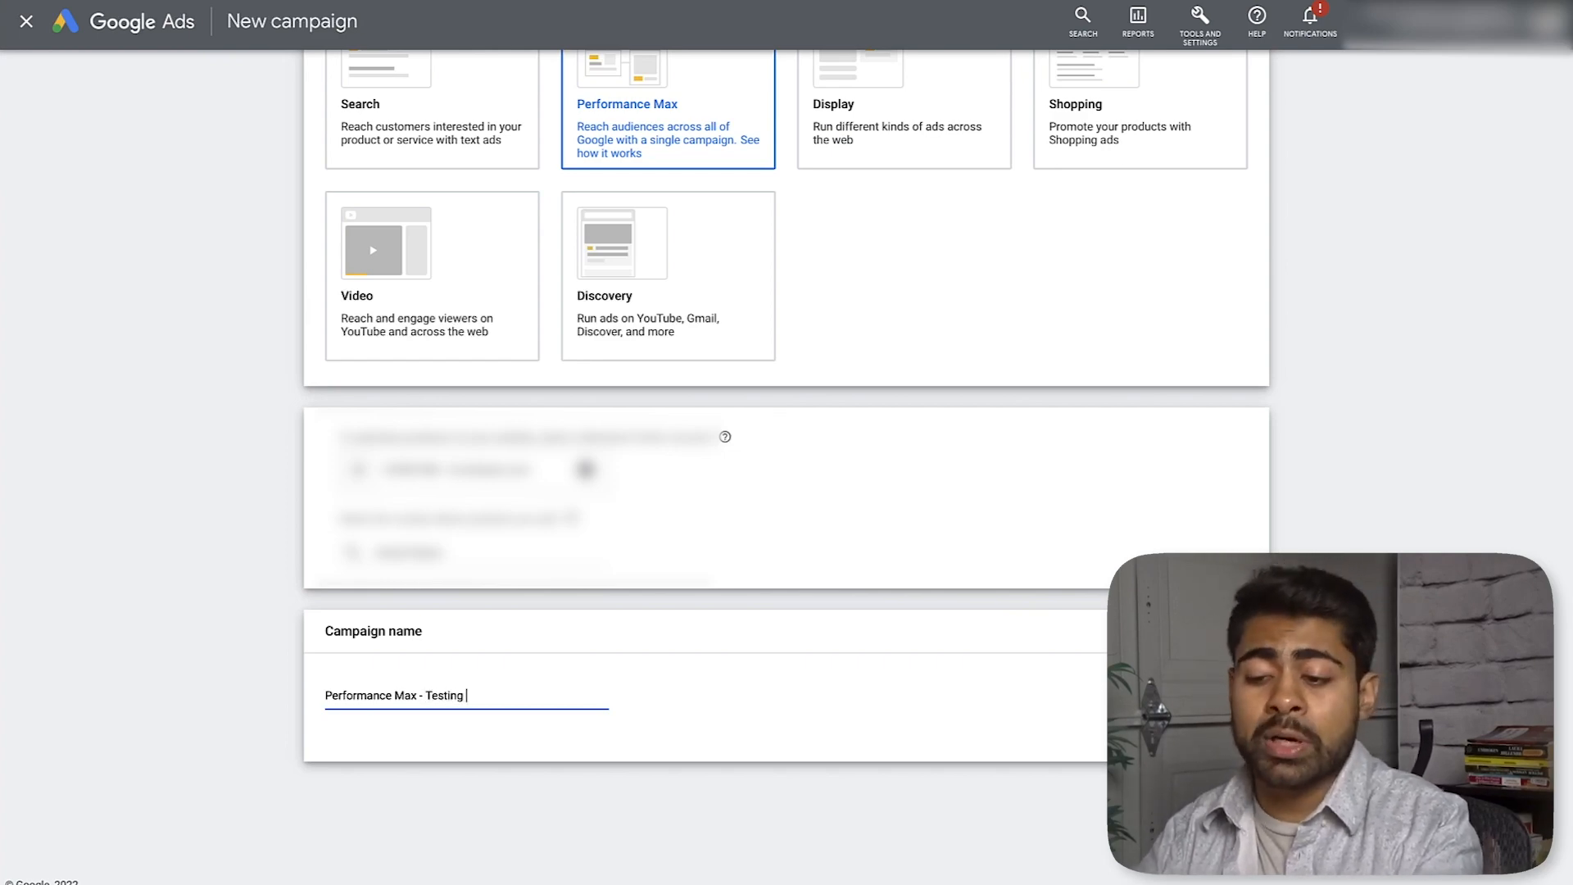
text(-)
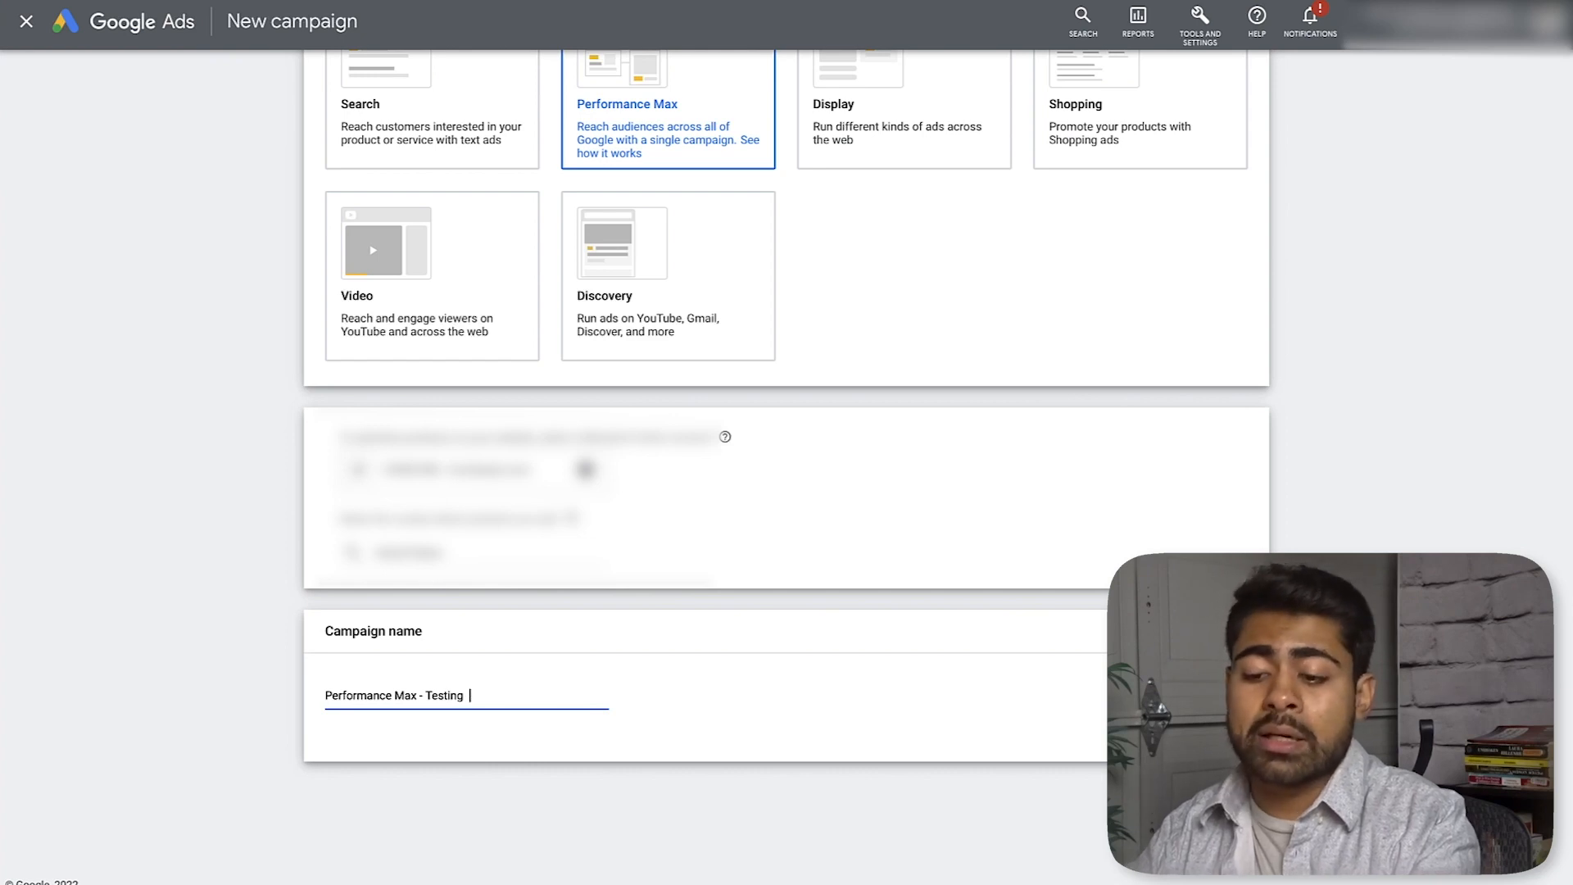
text(-)
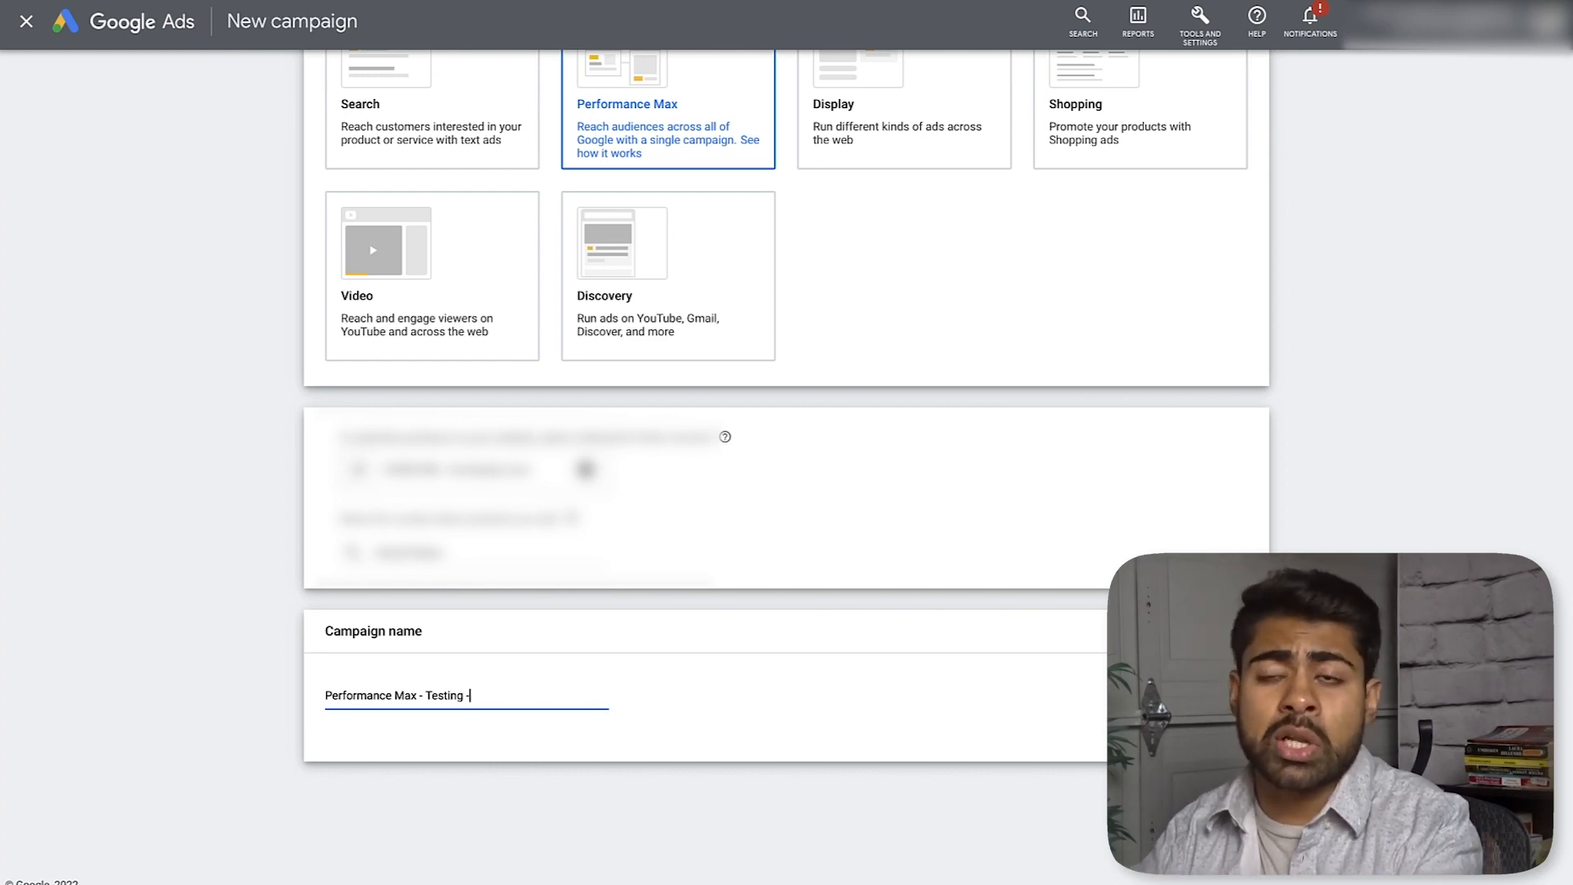
text( 3/26)
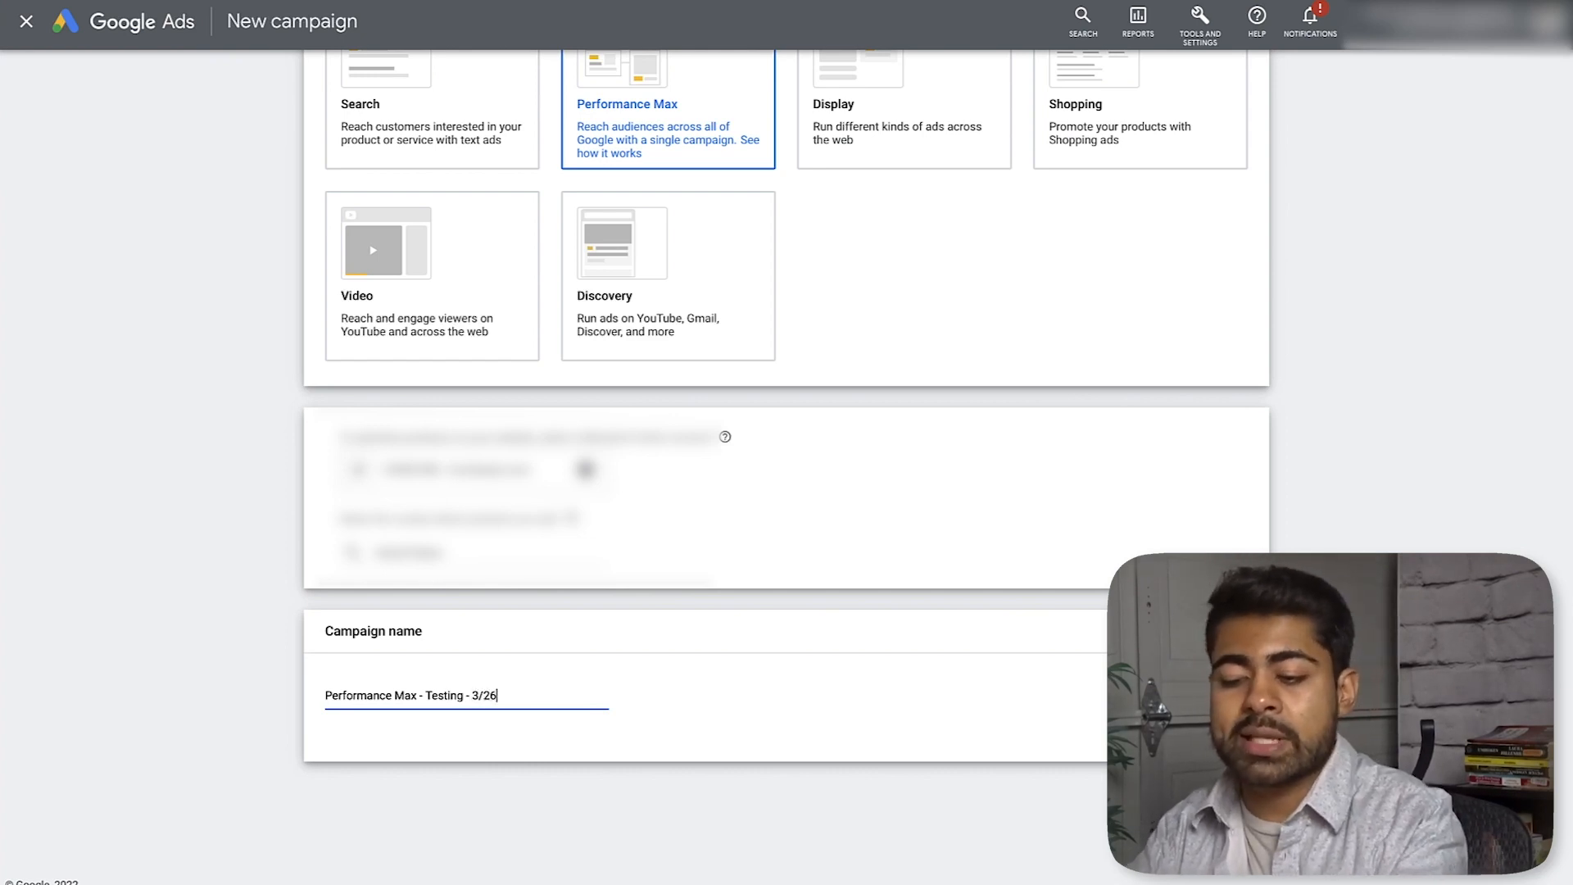
text(/22)
click(628, 772)
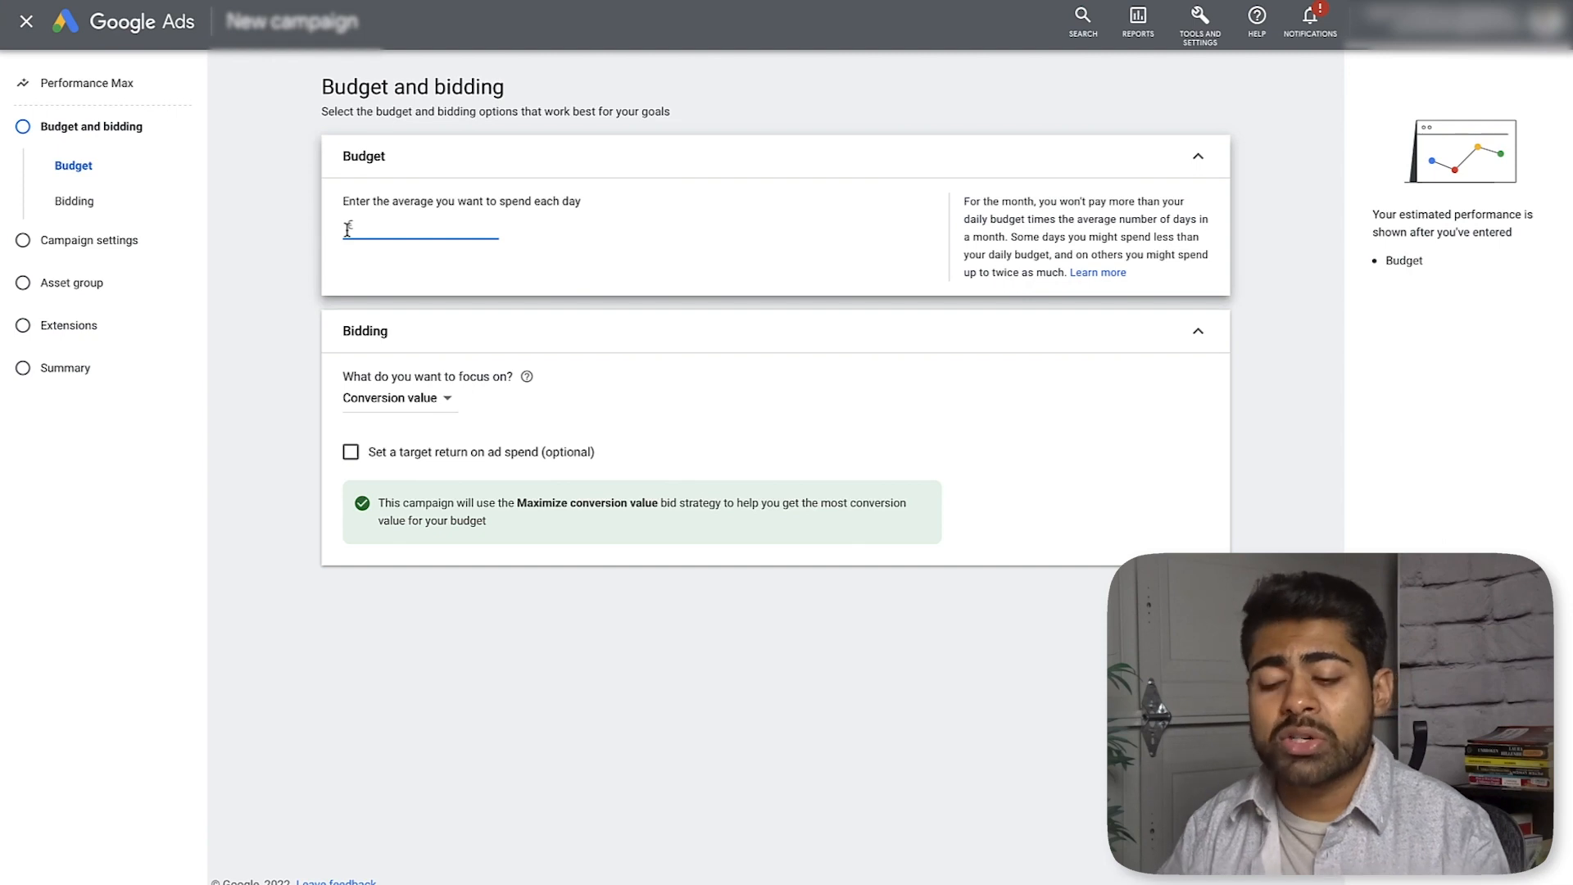
Step: Set the average daily budget to €50 and the bidding focus to Conversions without a target cost per action, and continue
text(50)
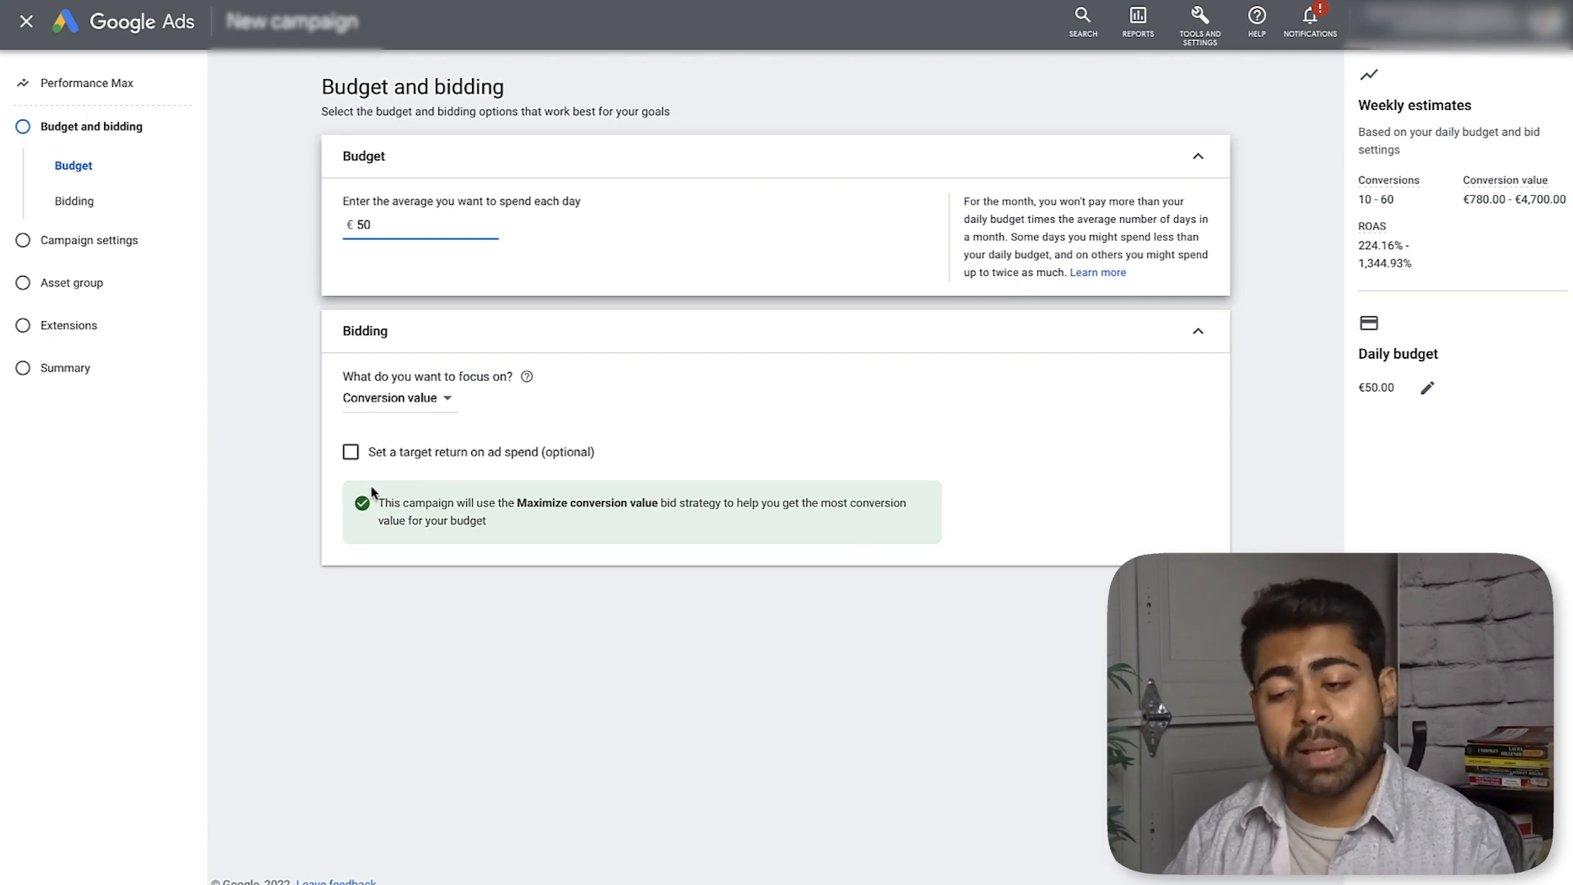
click(376, 400)
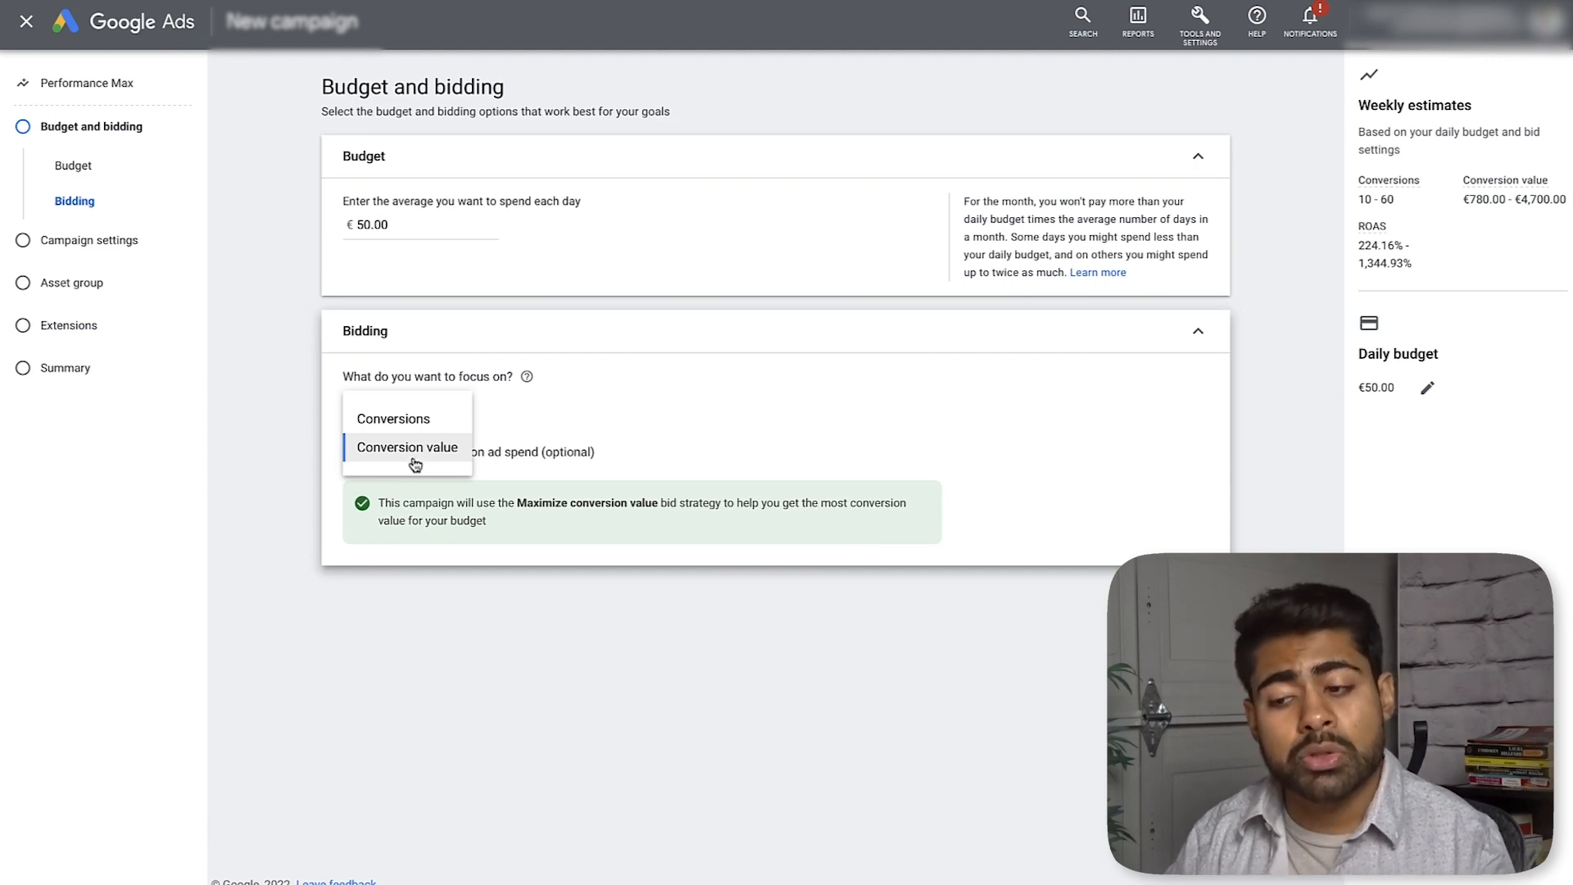
click(418, 447)
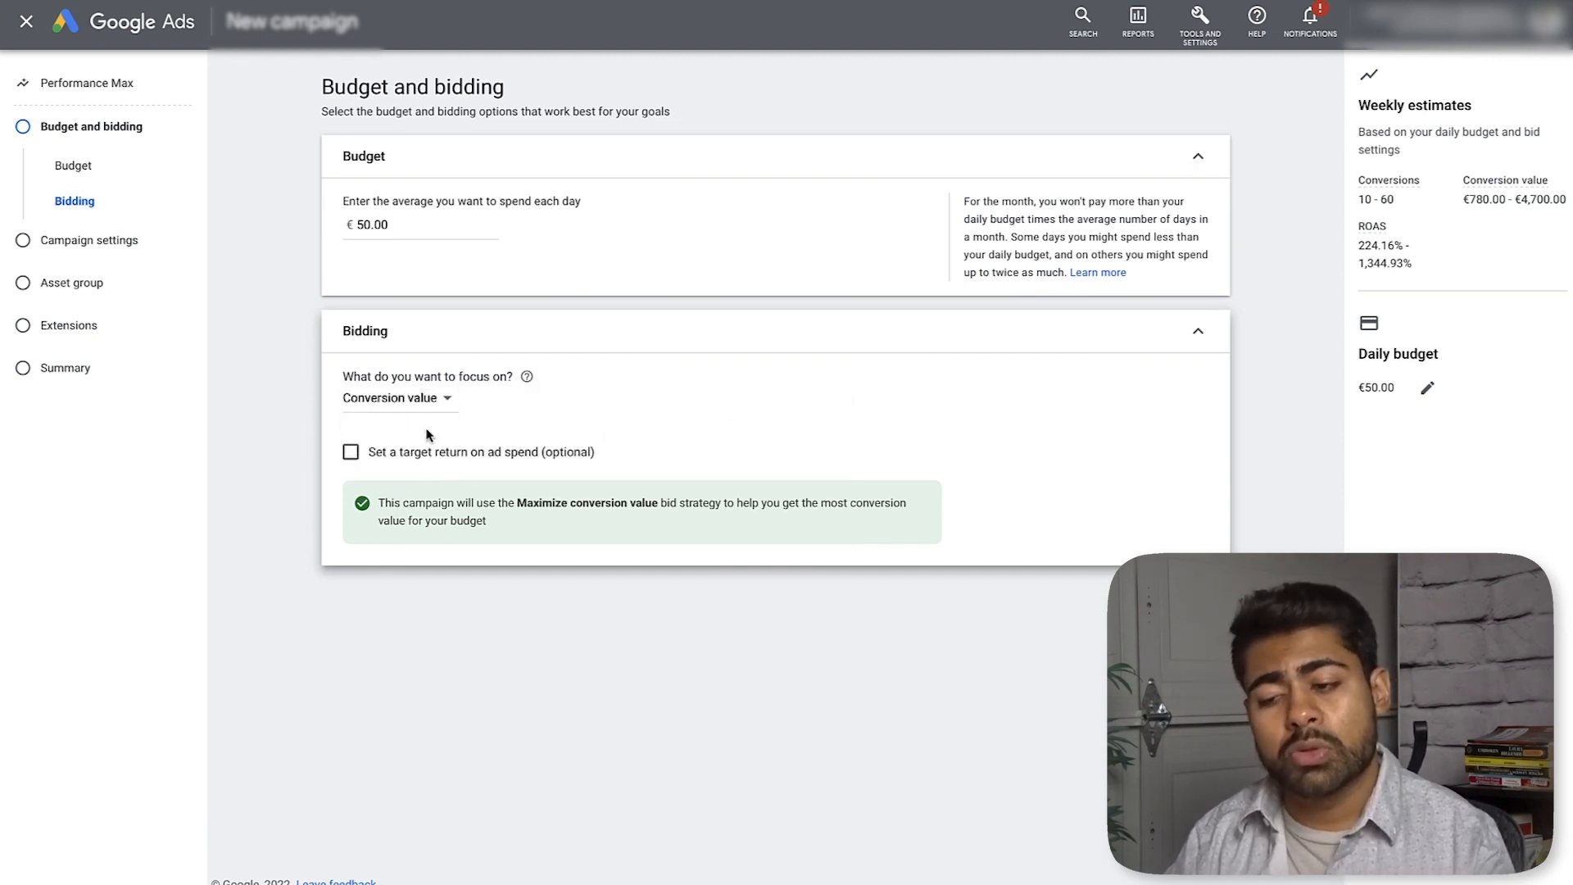
click(427, 417)
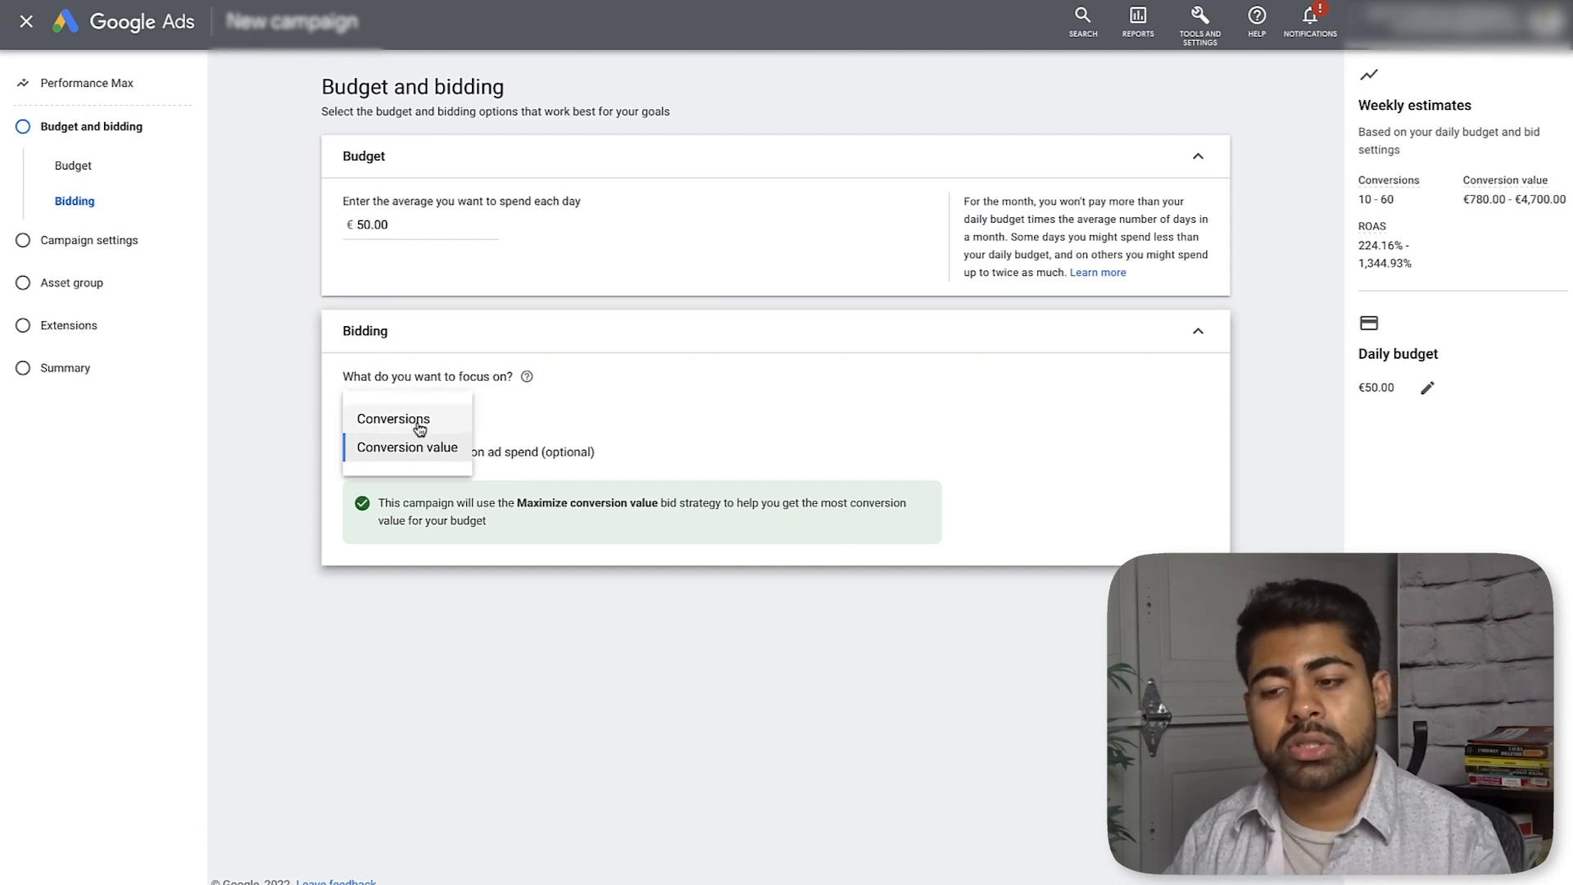
click(419, 426)
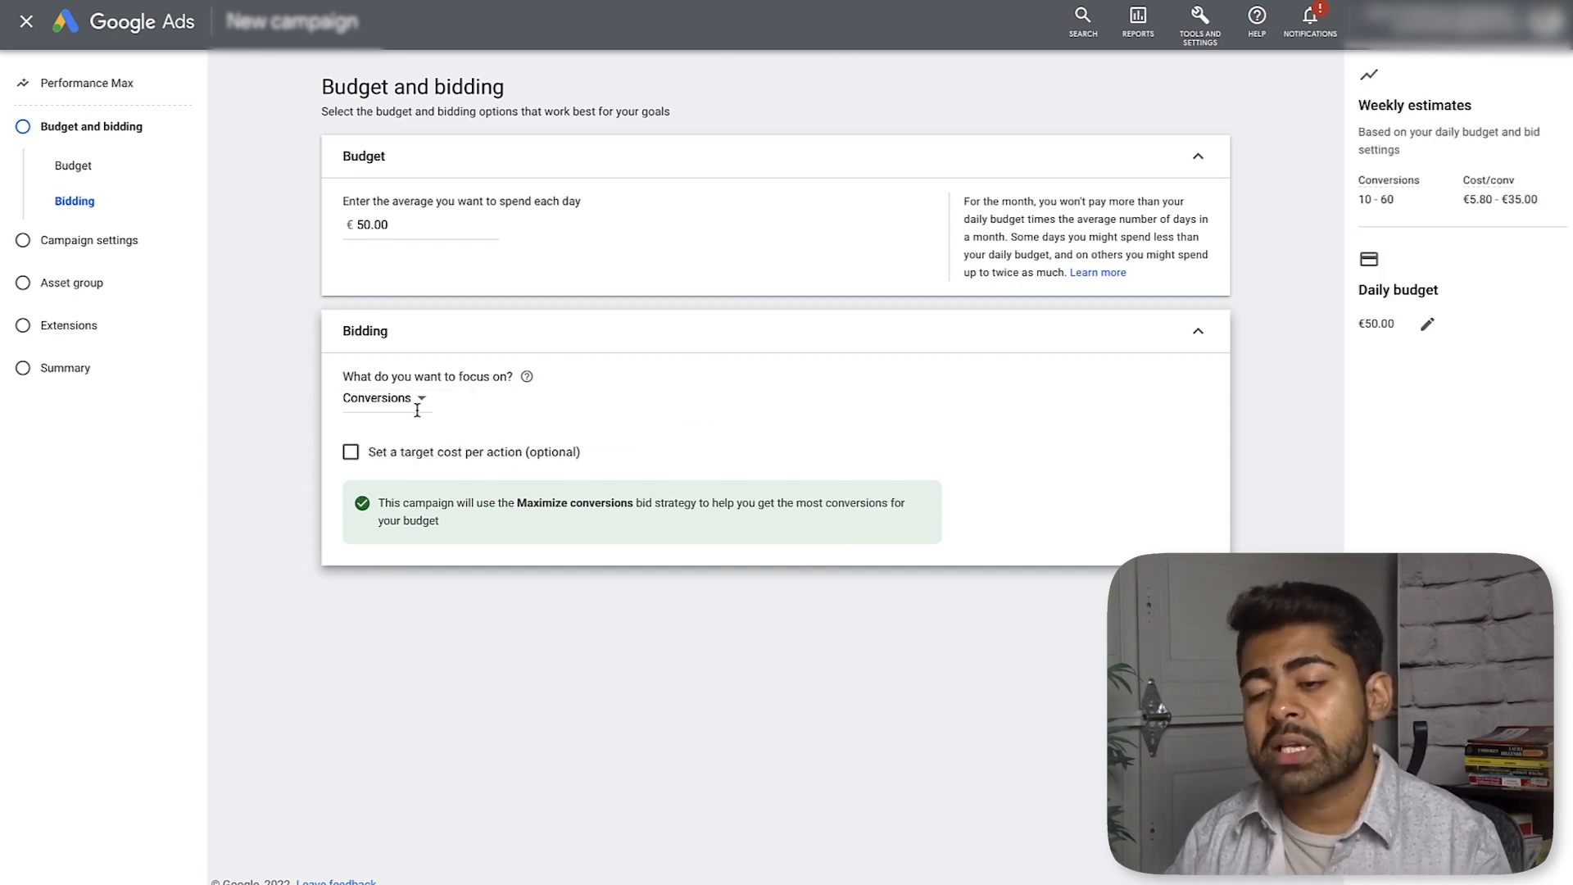
click(416, 400)
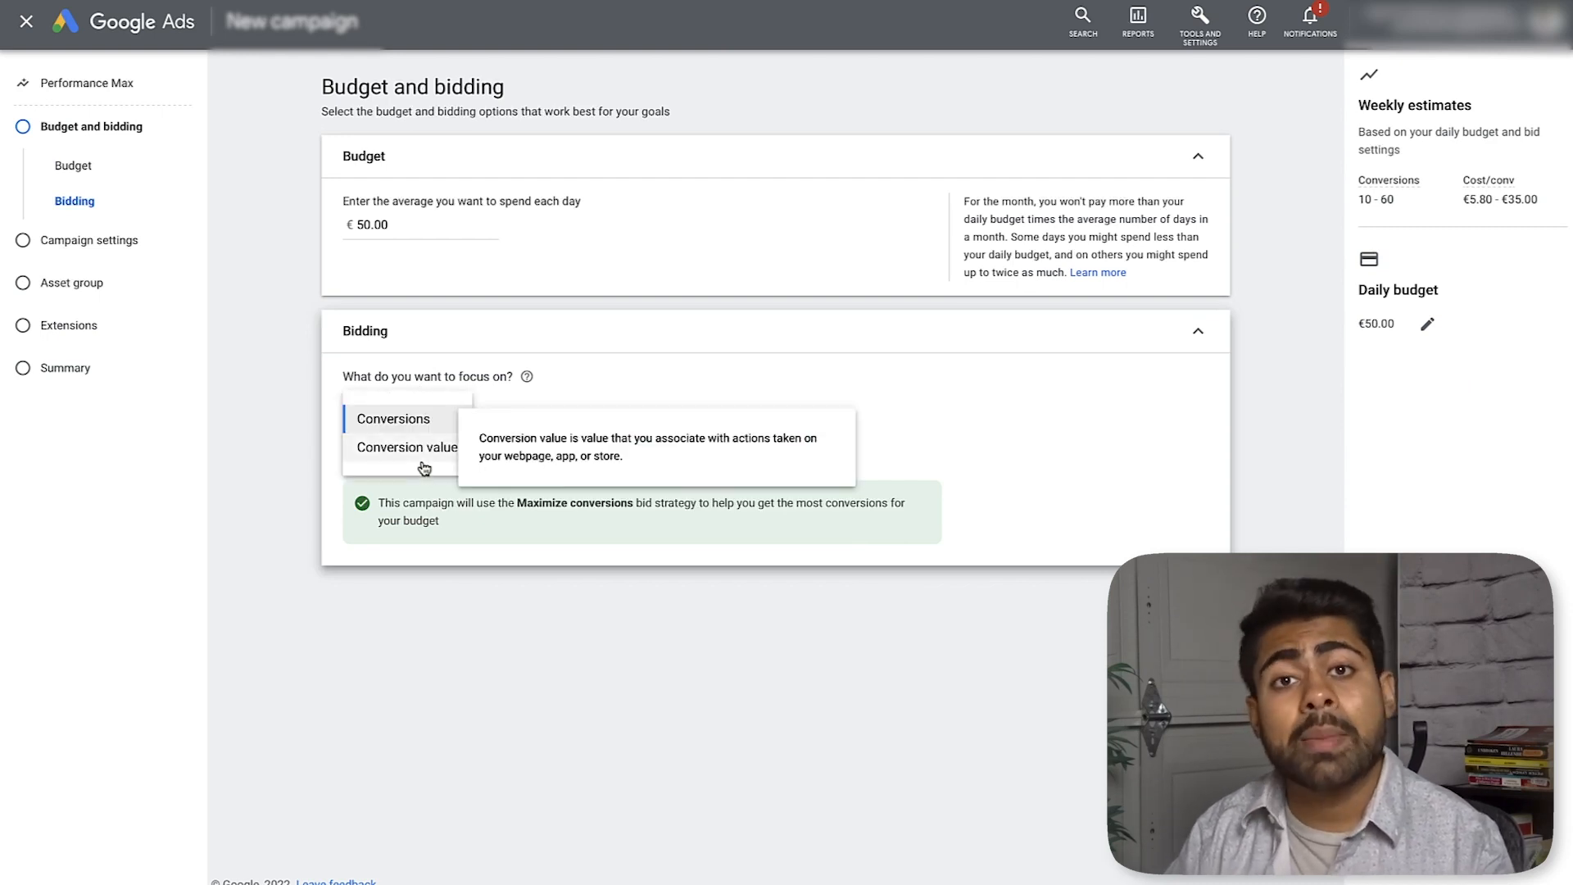
click(422, 422)
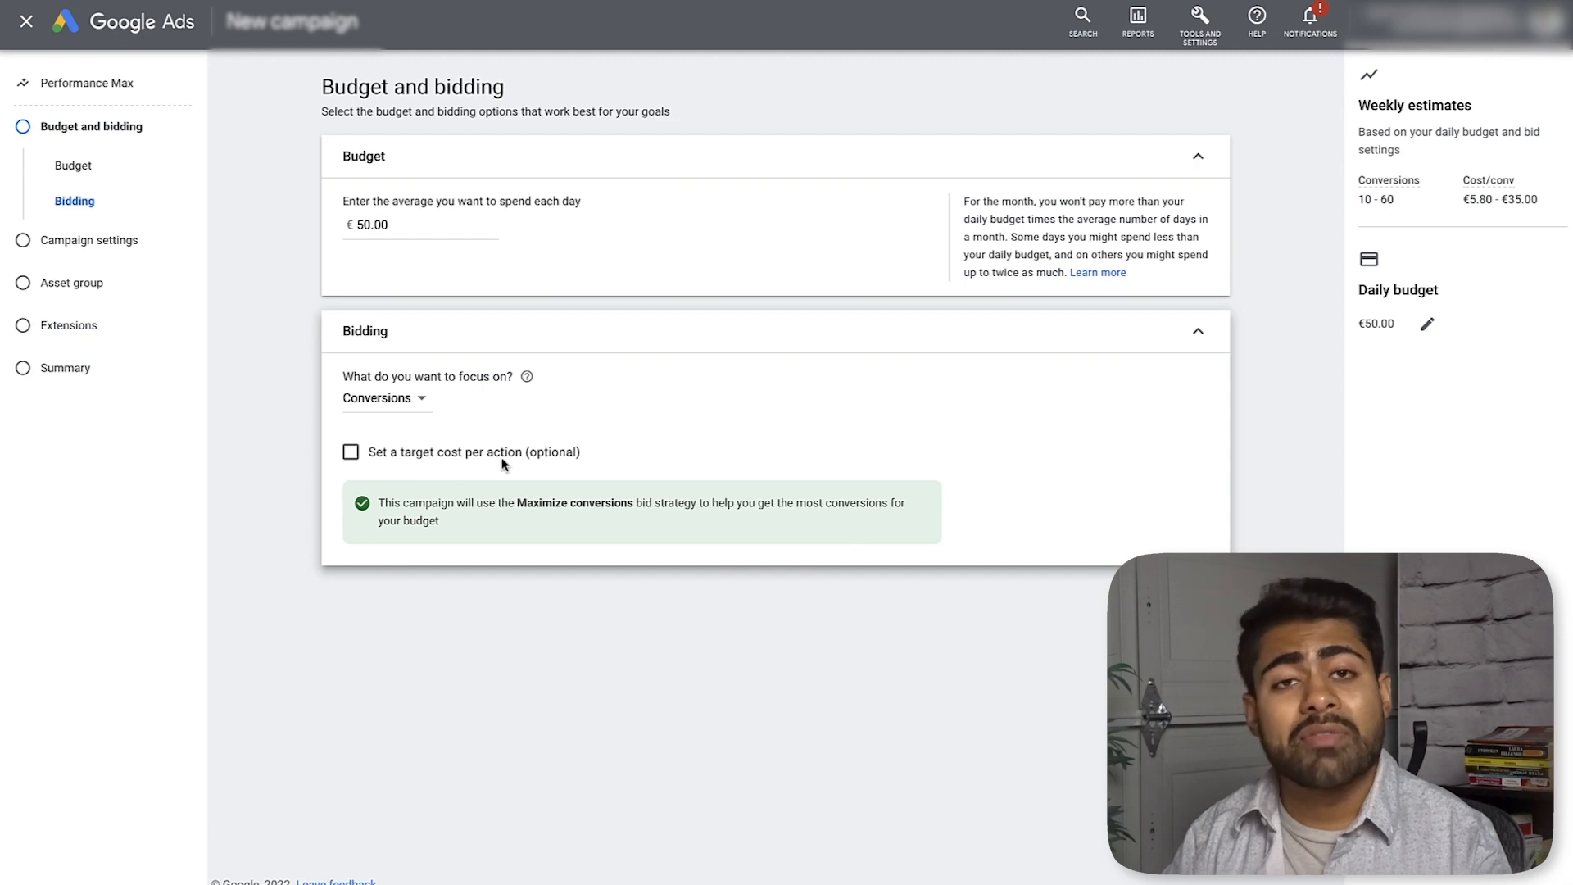
click(1198, 600)
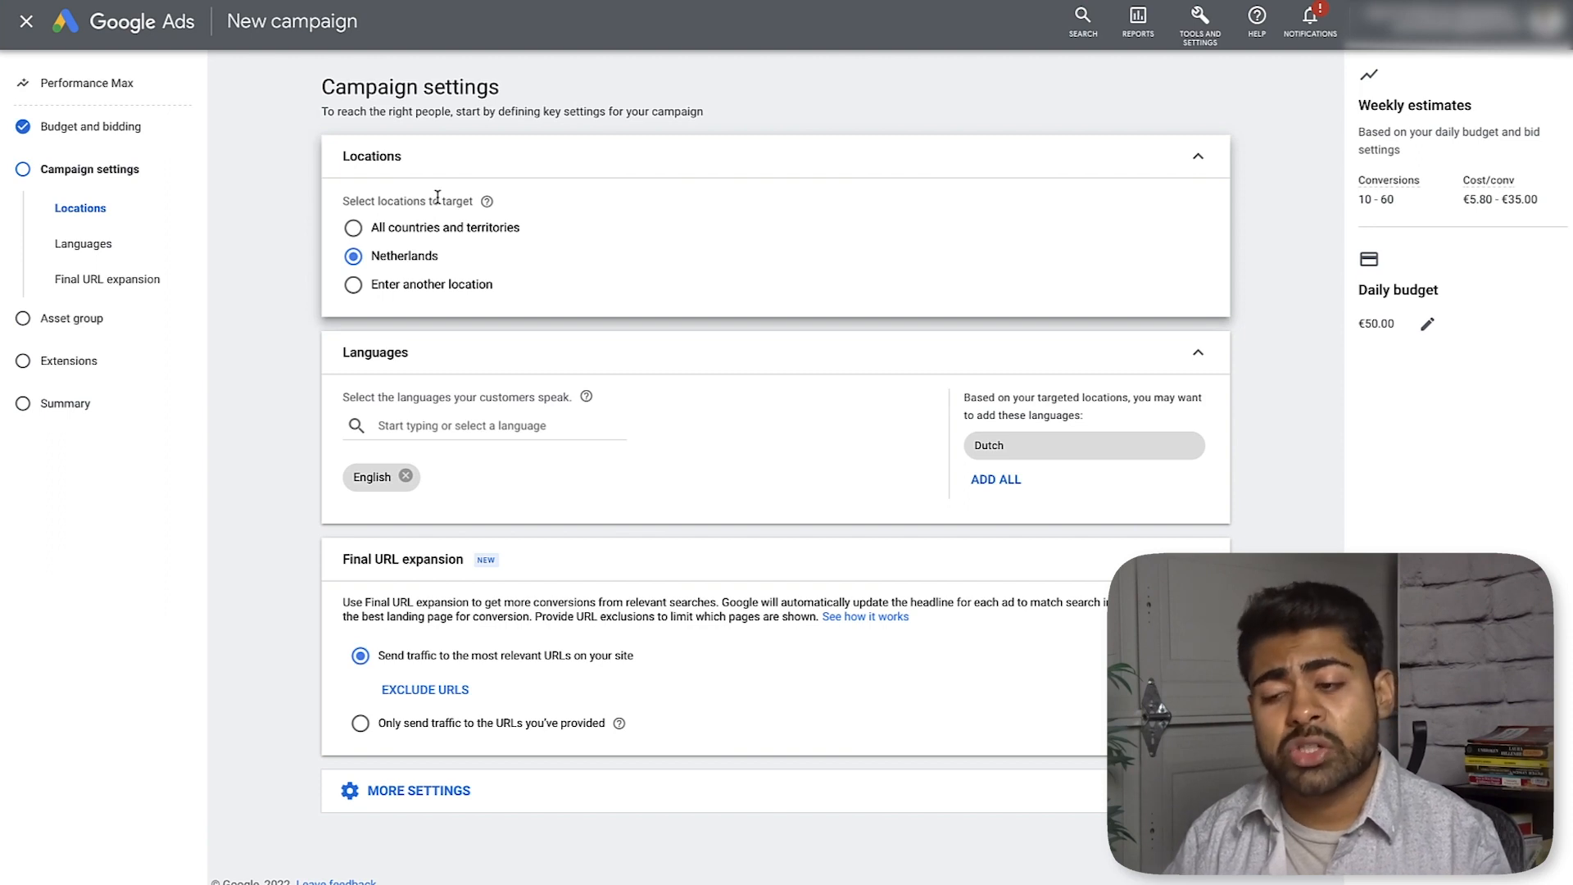
Step: Target another location for the campaign by searching for "united" and adding the United States
click(390, 286)
click(422, 327)
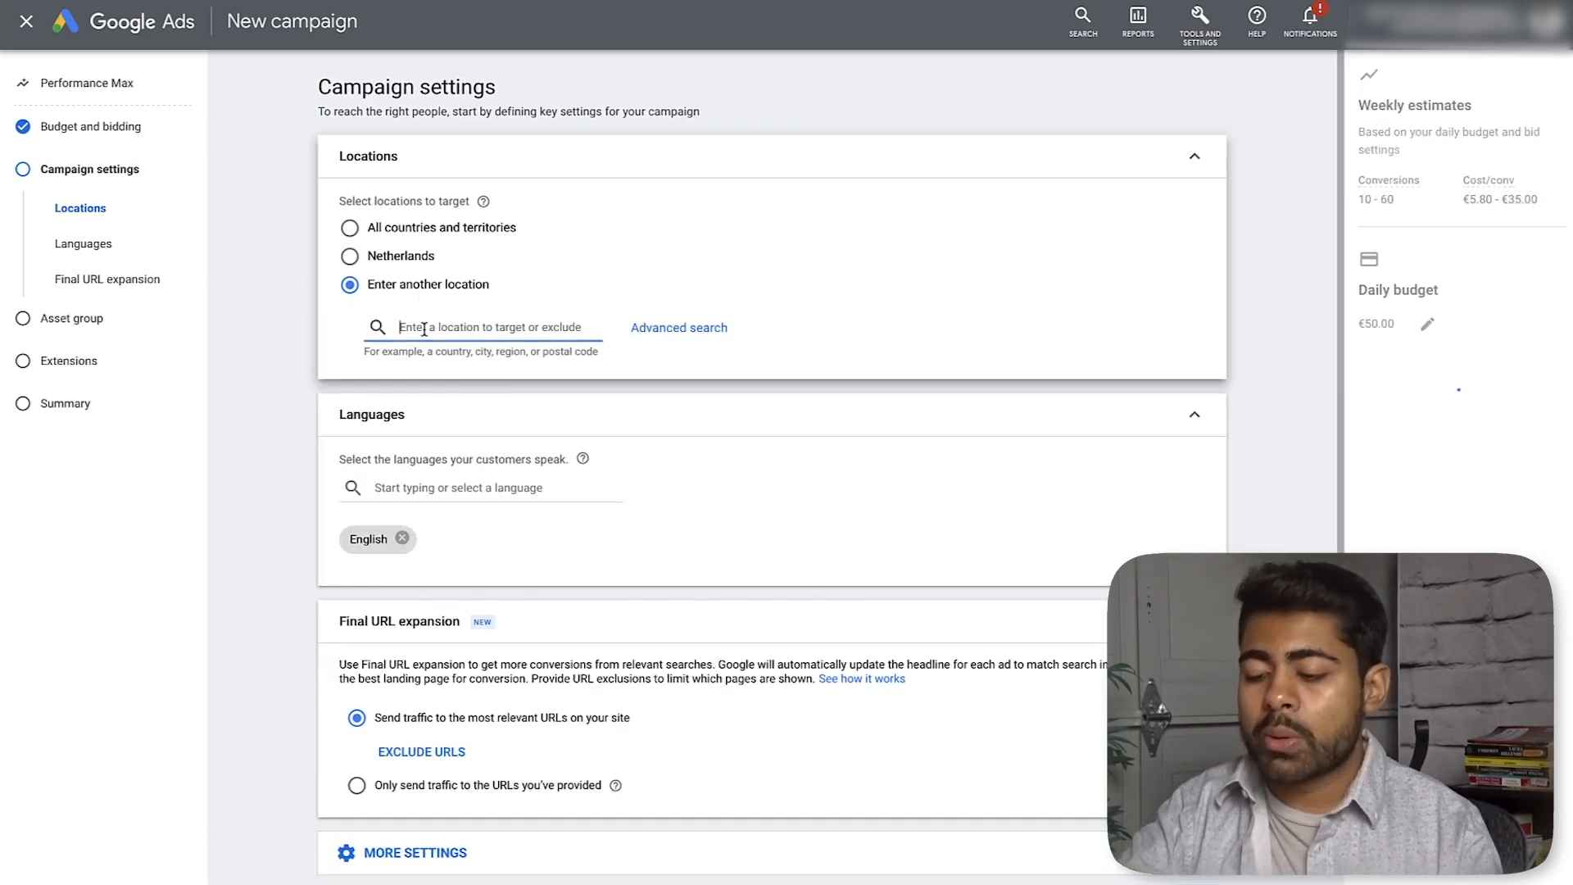
text(united)
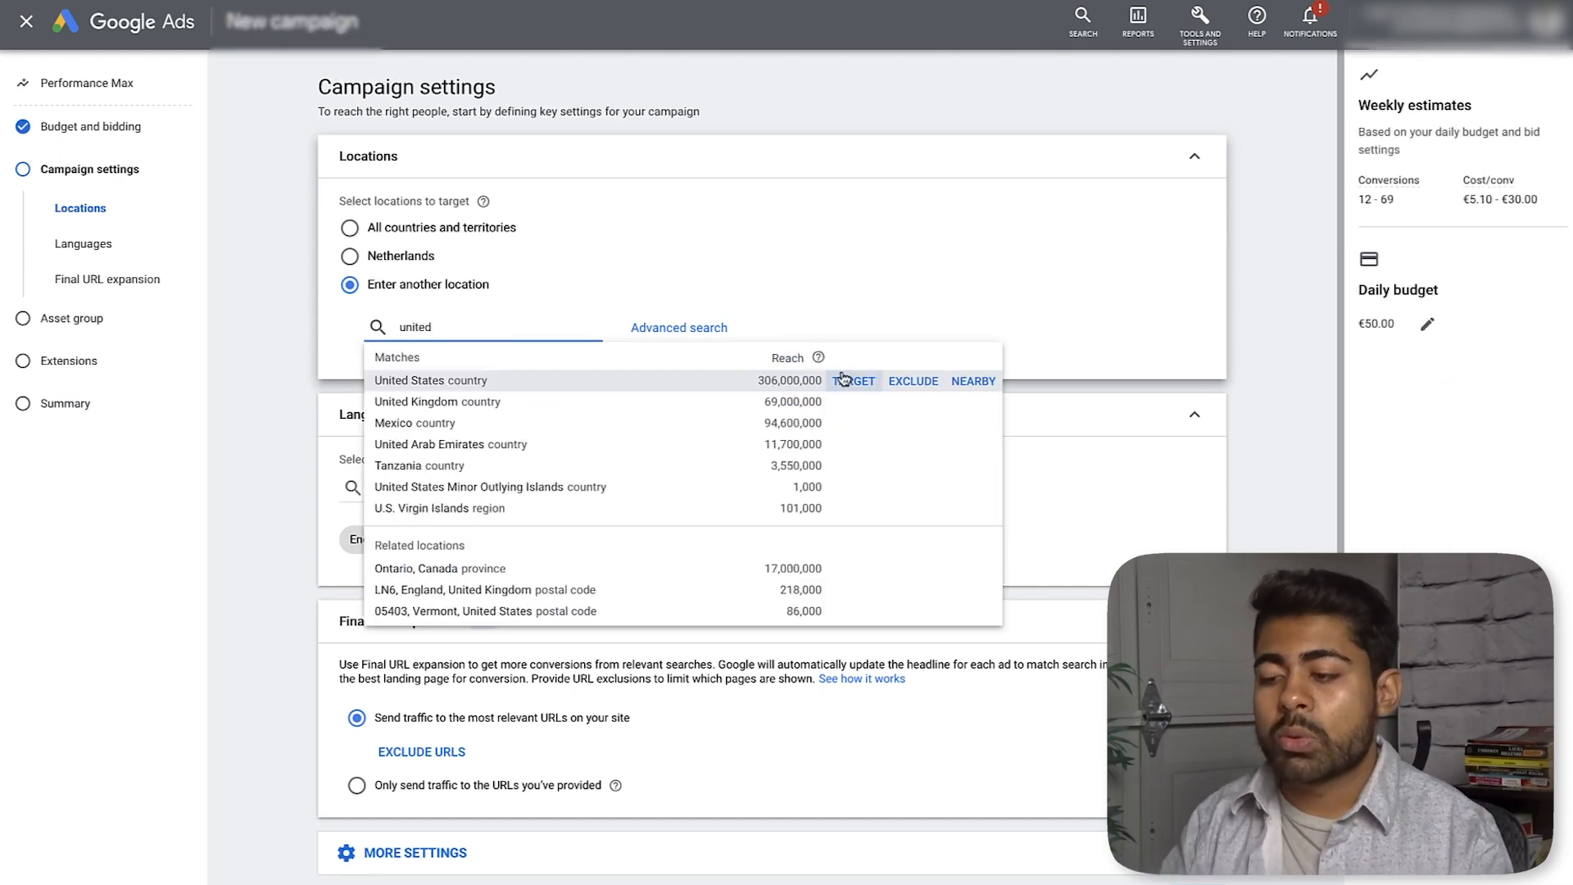
click(848, 381)
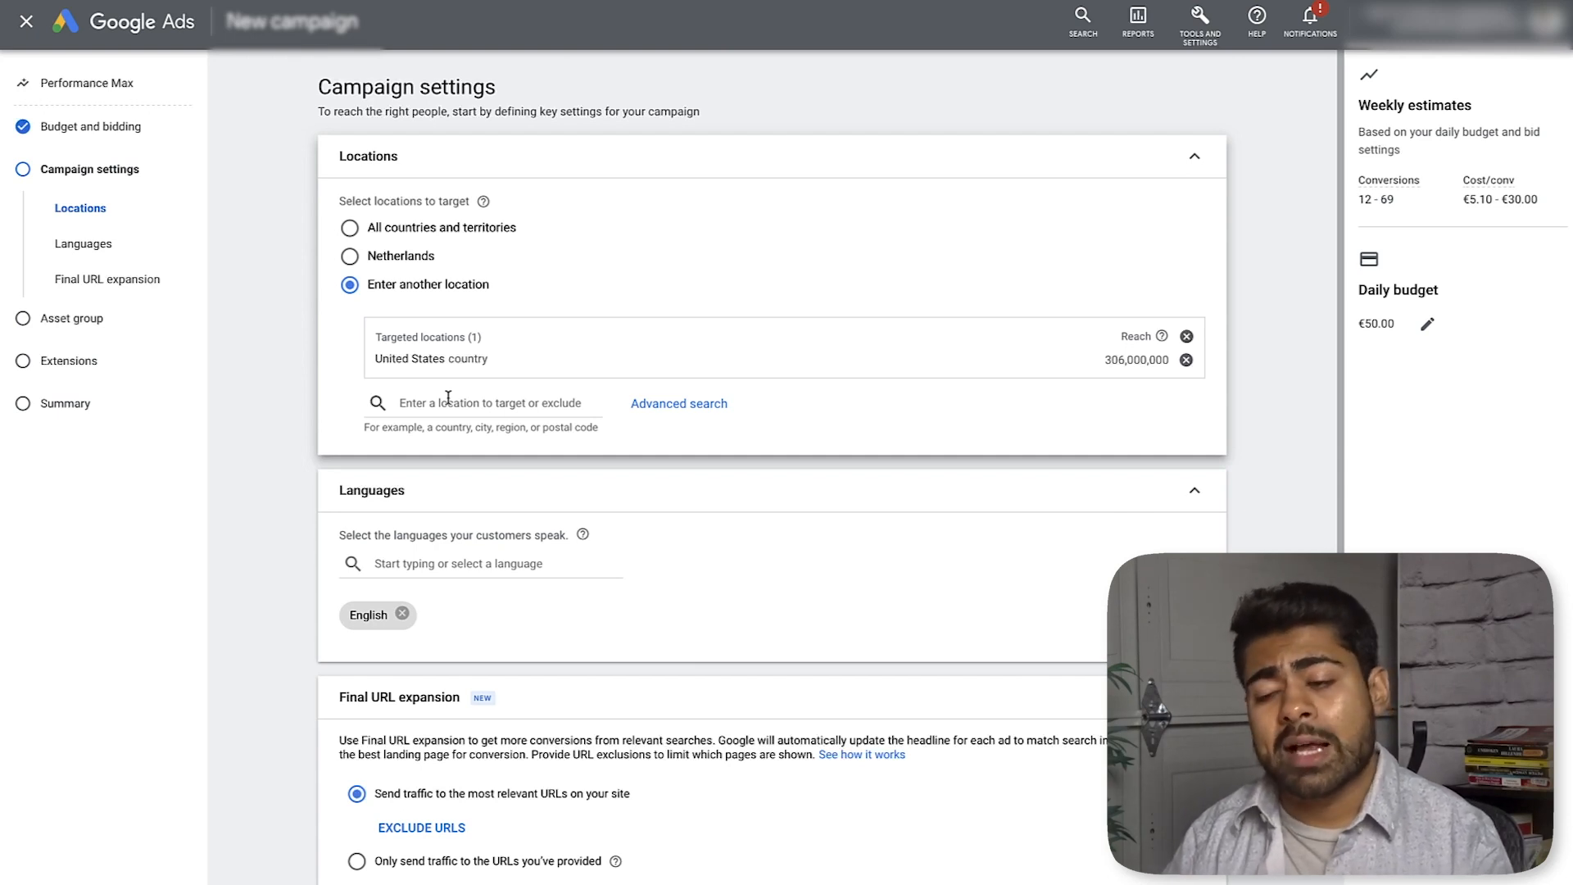
Step: Set Final URL expansion to send traffic to the most relevant URLs on the site, expand the additional settings, and continue to the asset group
scroll(448, 397, down, 3)
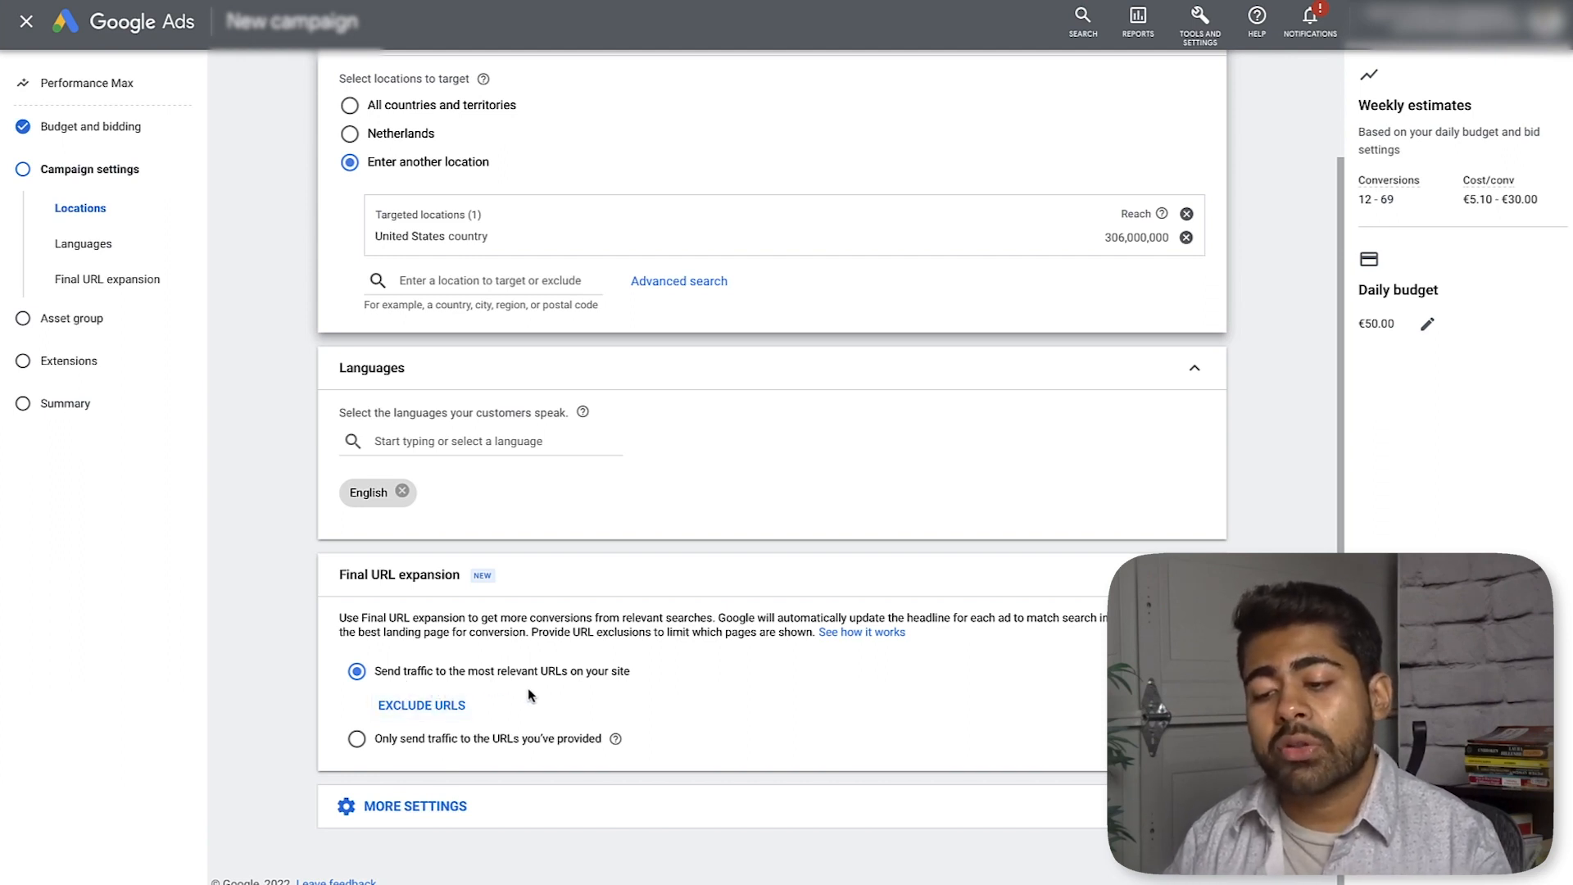
click(489, 748)
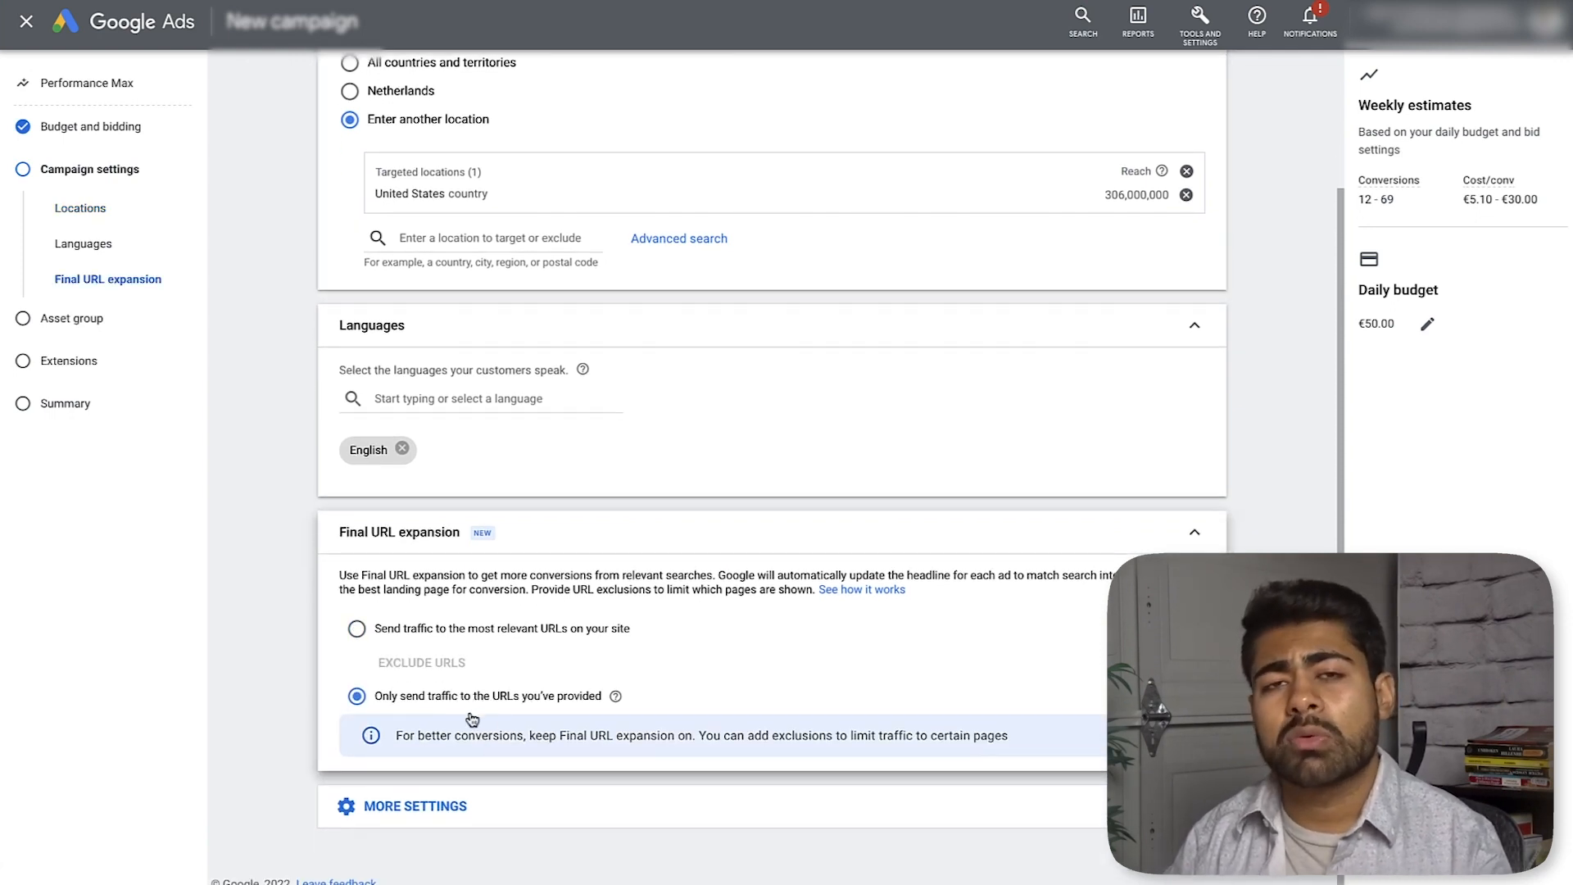
click(470, 633)
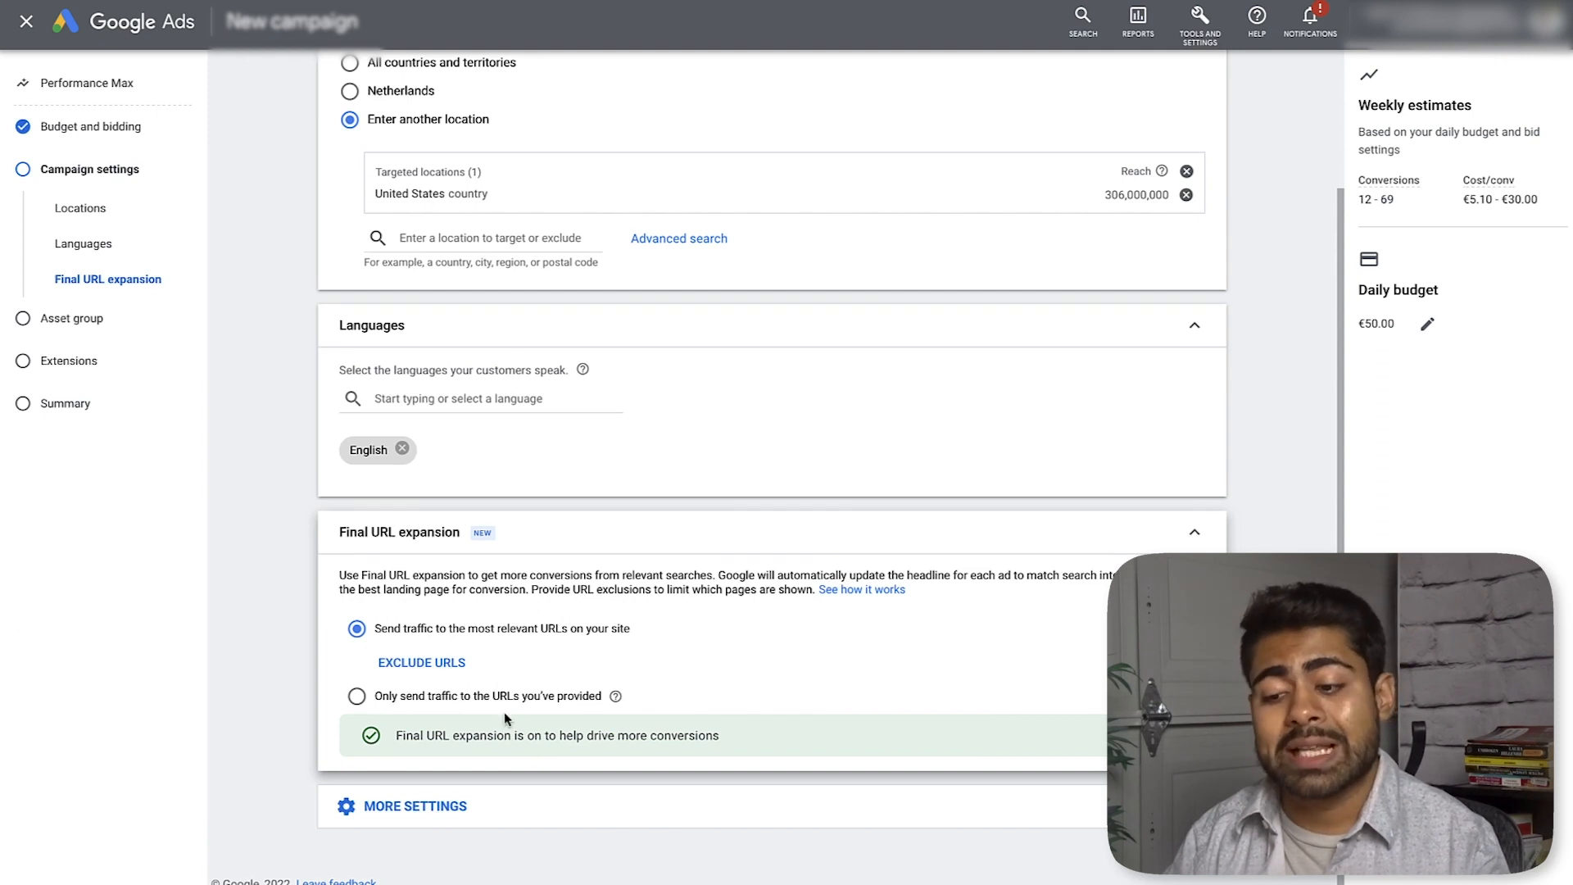
click(488, 815)
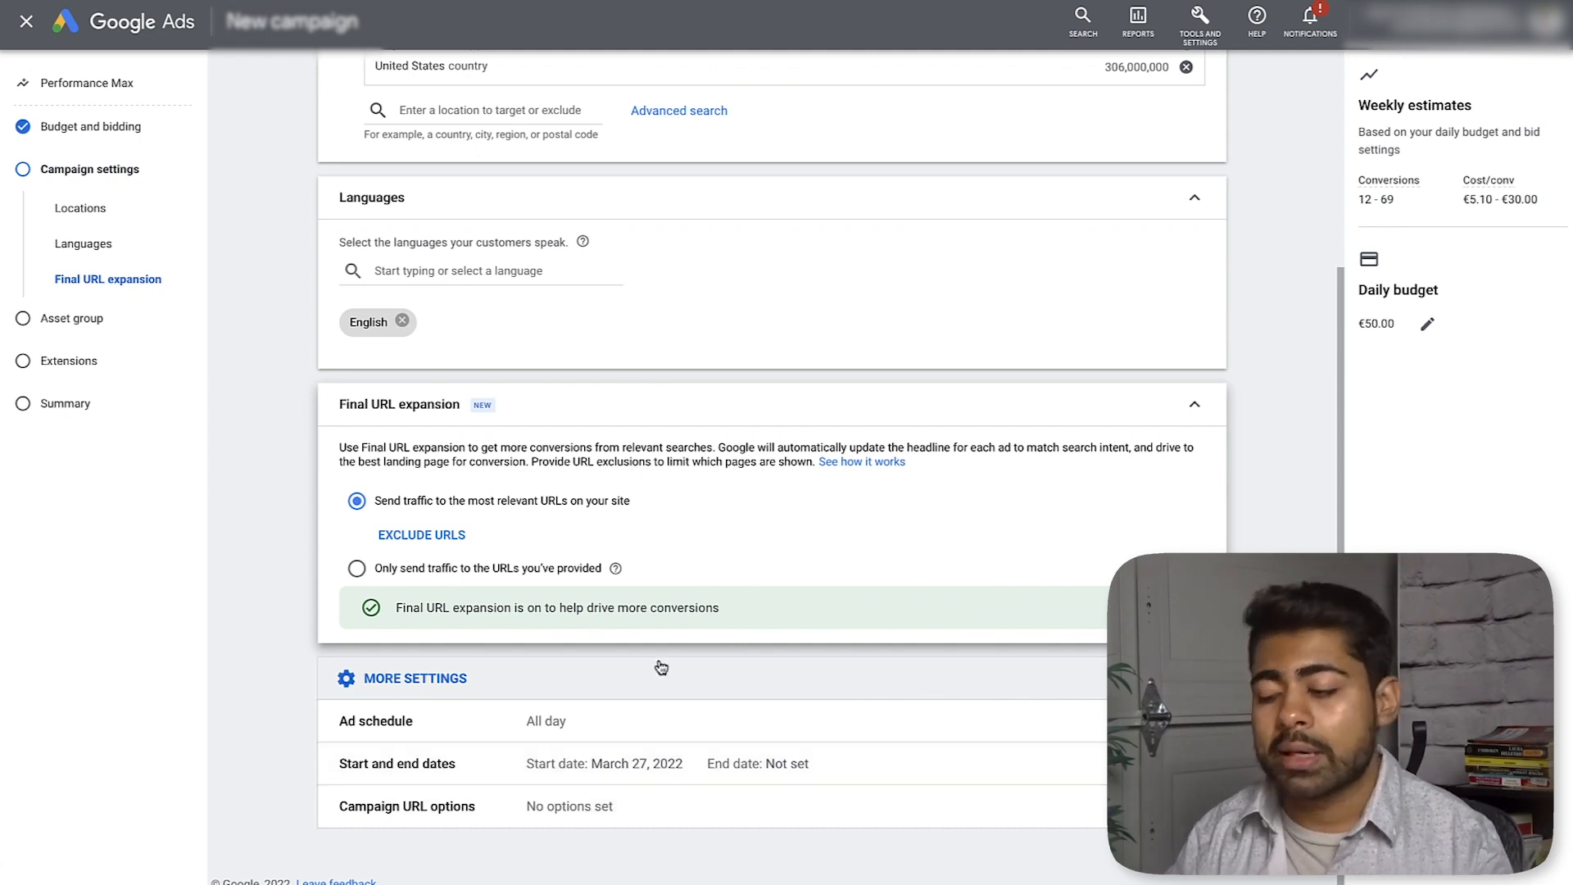
click(1198, 856)
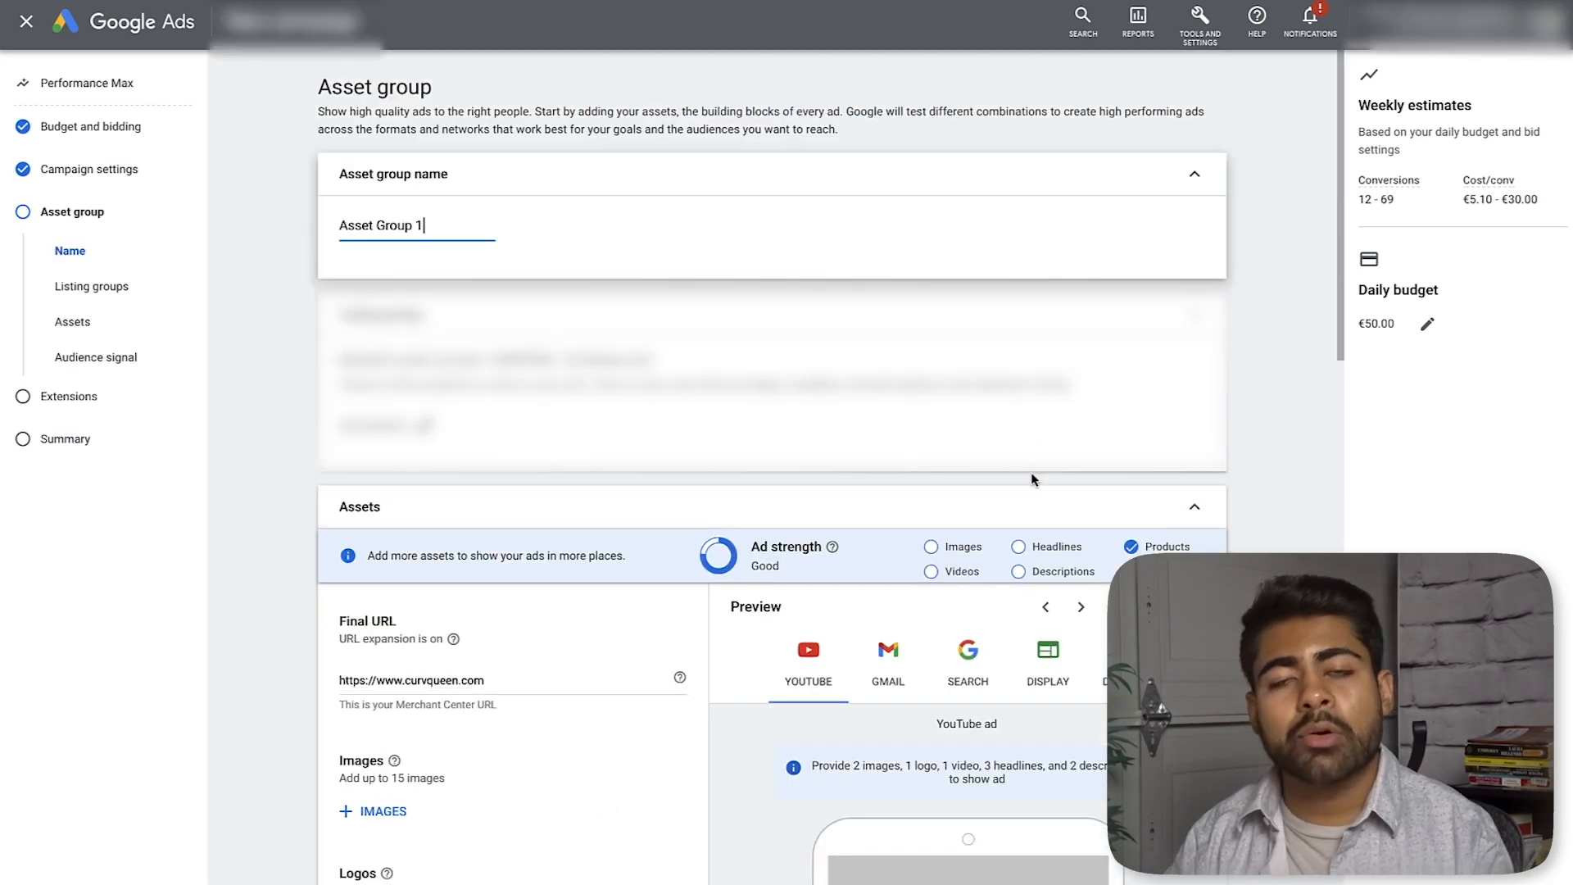
Step: Replace the asset group's default name with a new one beginning with "AD"
triple_click(425, 224)
text(AG 1)
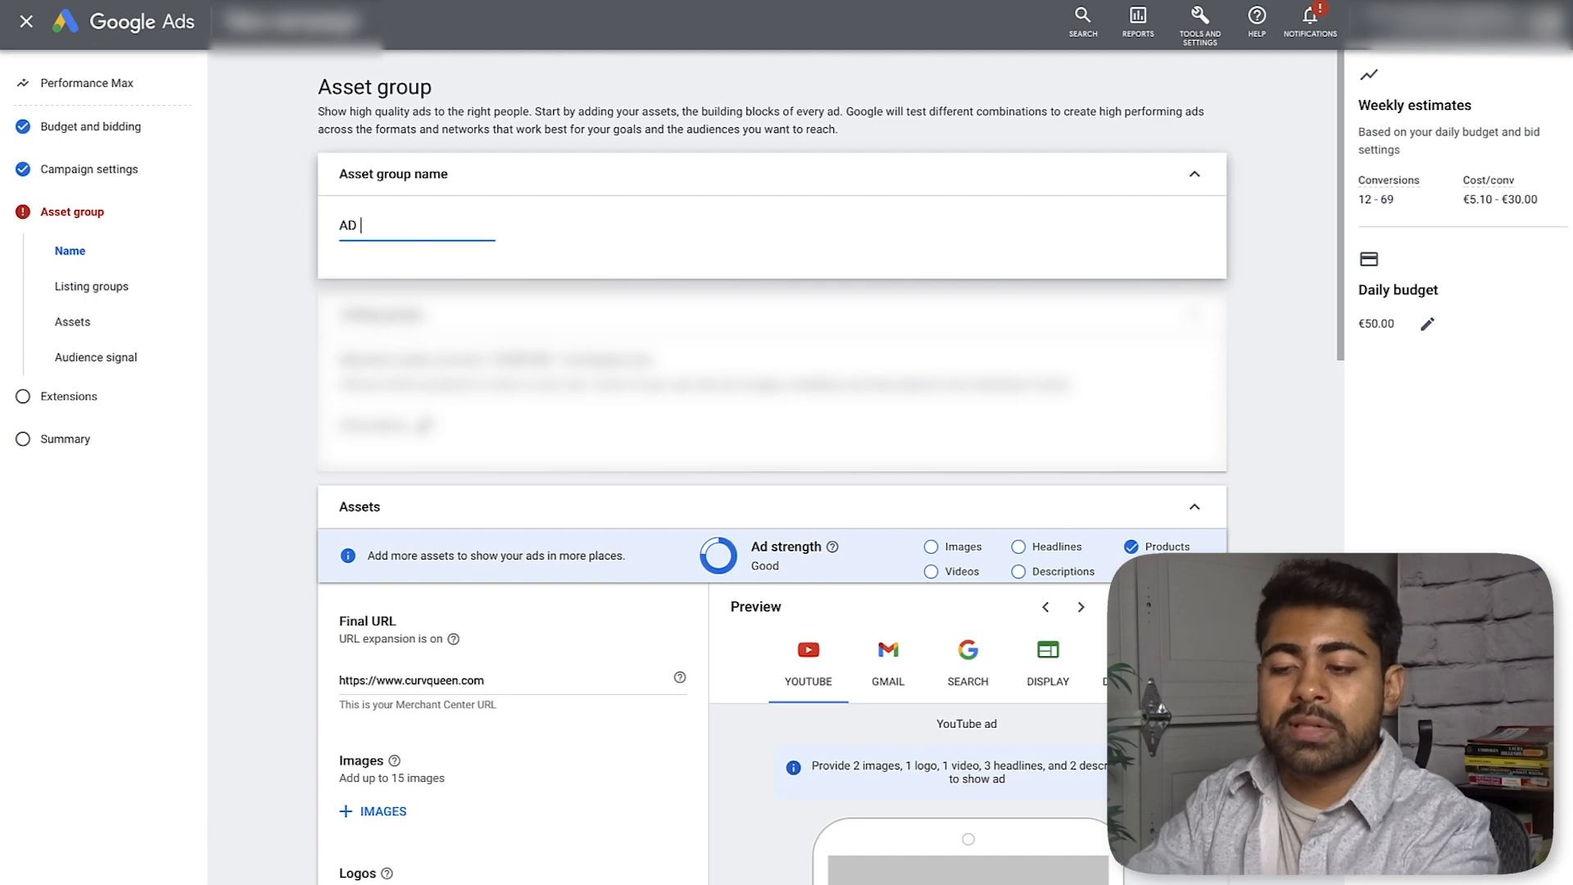
scroll(633, 201, down, 3)
scroll(577, 220, down, 2)
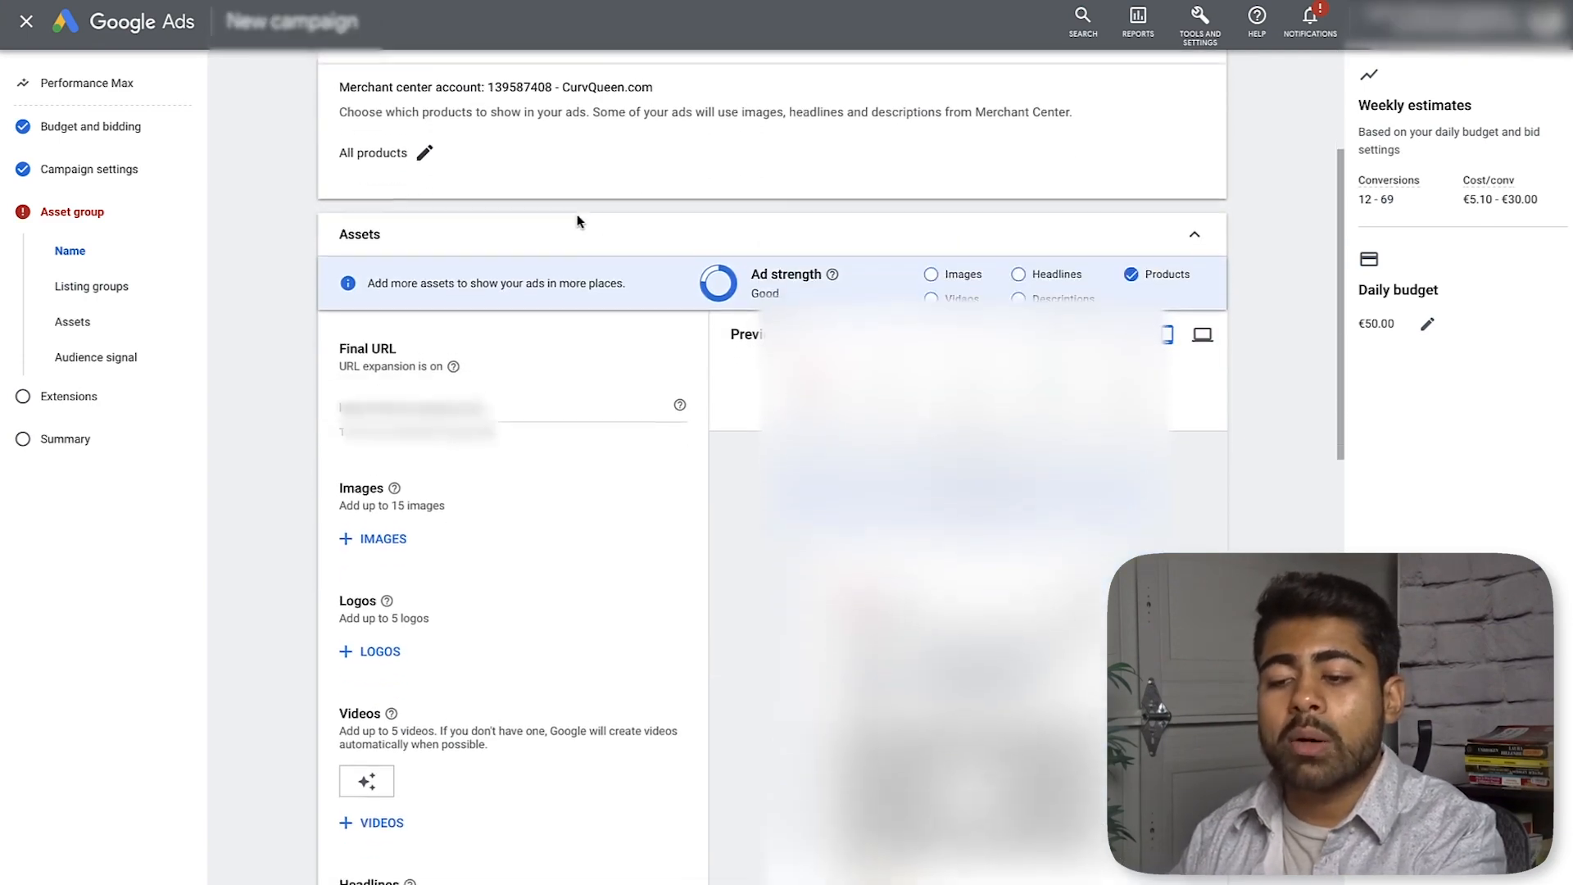
Step: Review the asset requirements, reading the recommended and minimum sizes in the logo and image guidelines
scroll(577, 219, down, 3)
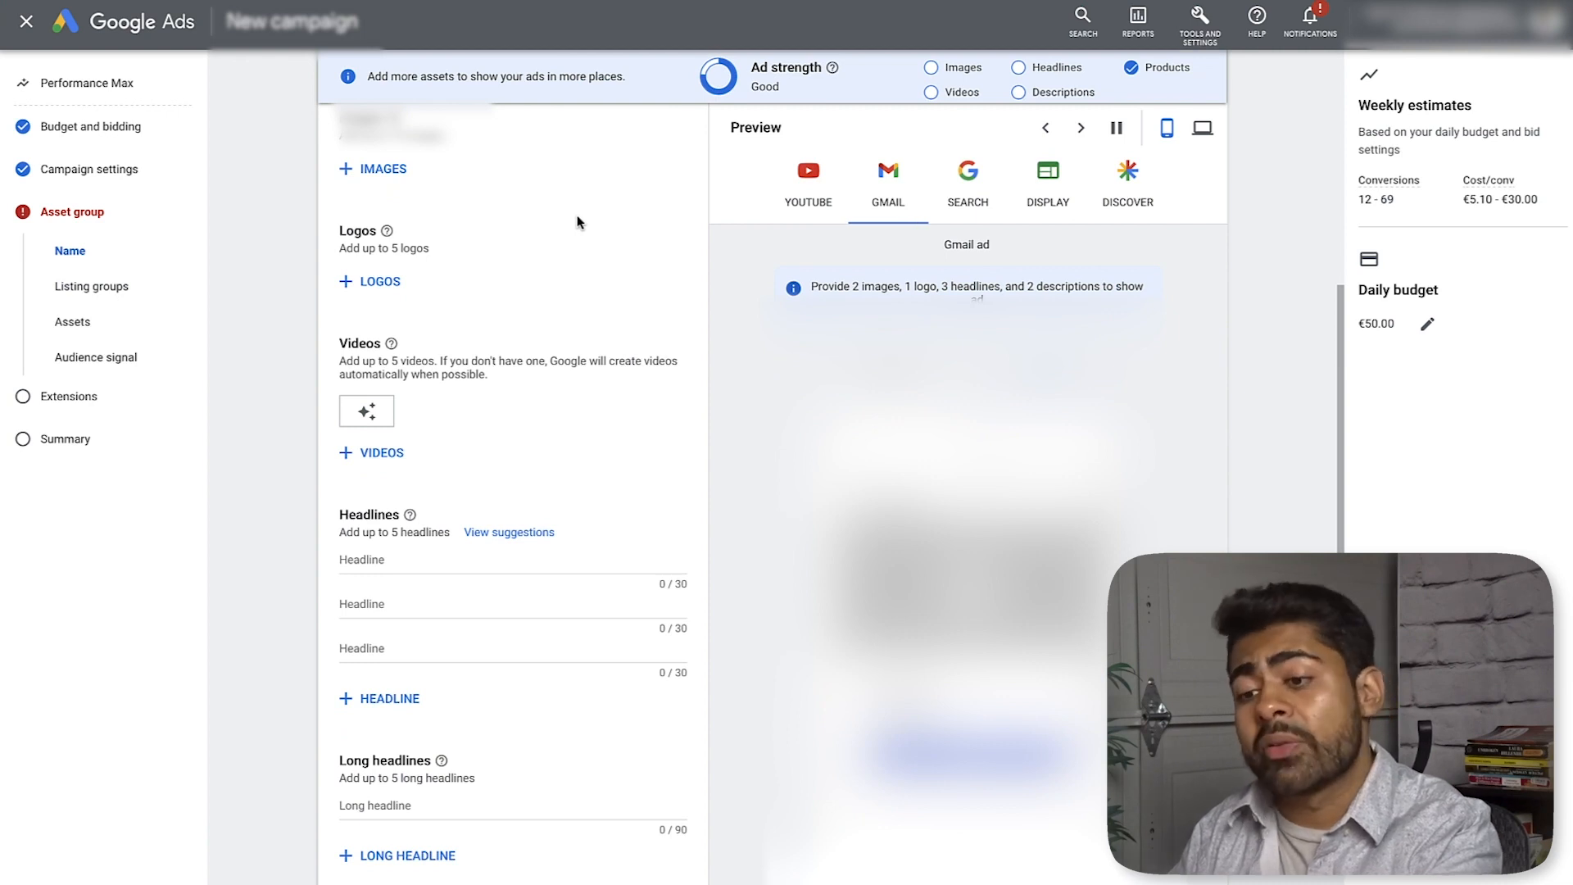
scroll(577, 222, up, 1)
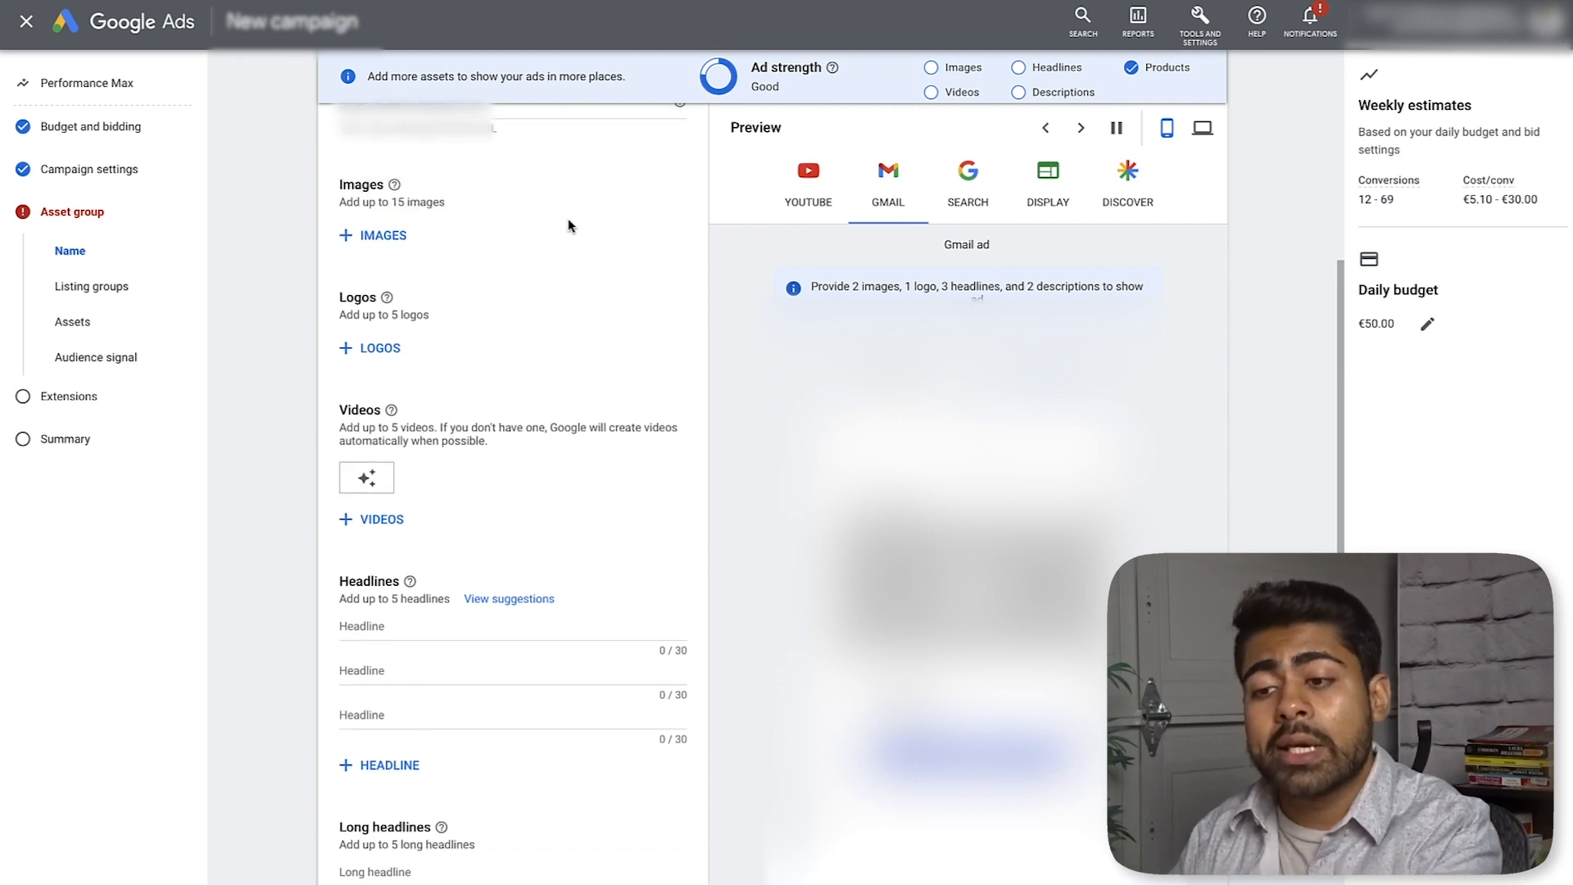
triple_click(394, 206)
scroll(387, 222, down, 1)
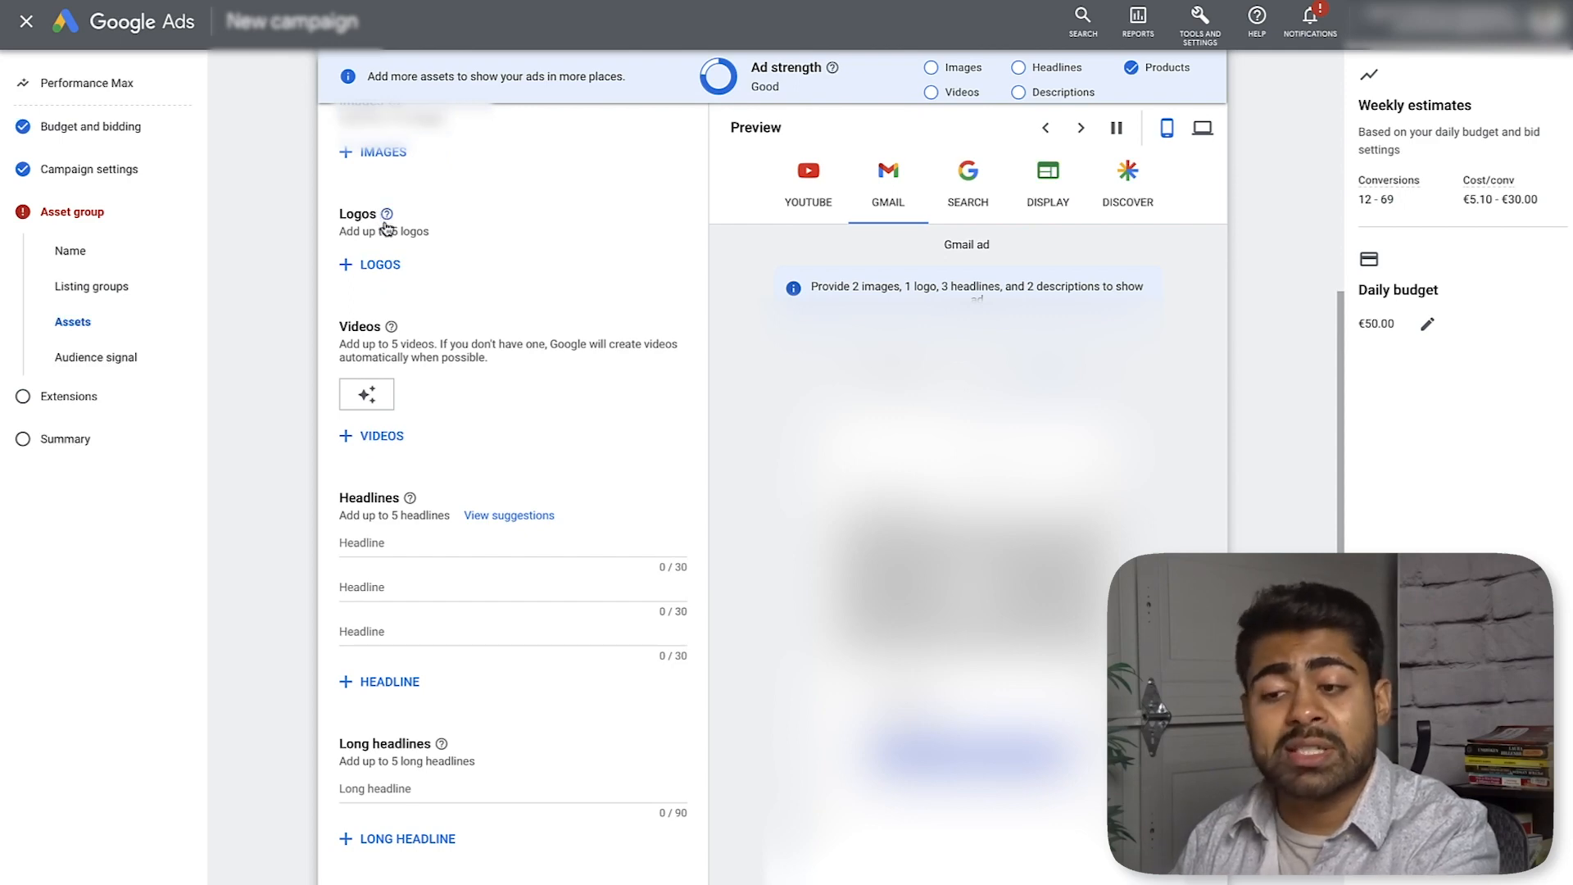
scroll(382, 232, up, 3)
mouse_move(387, 491)
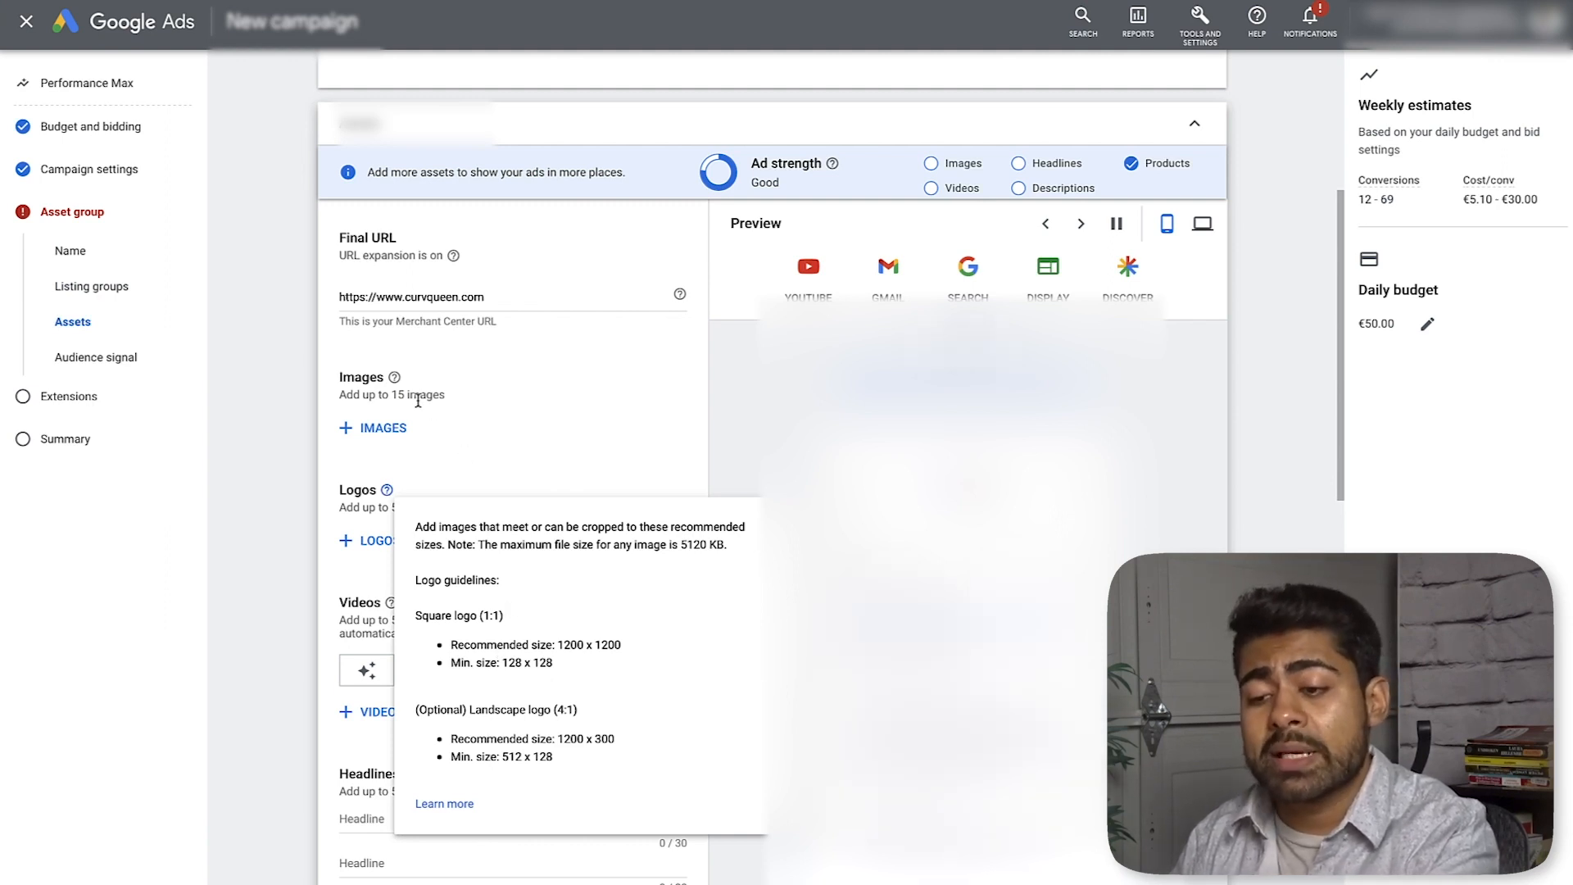
mouse_move(394, 380)
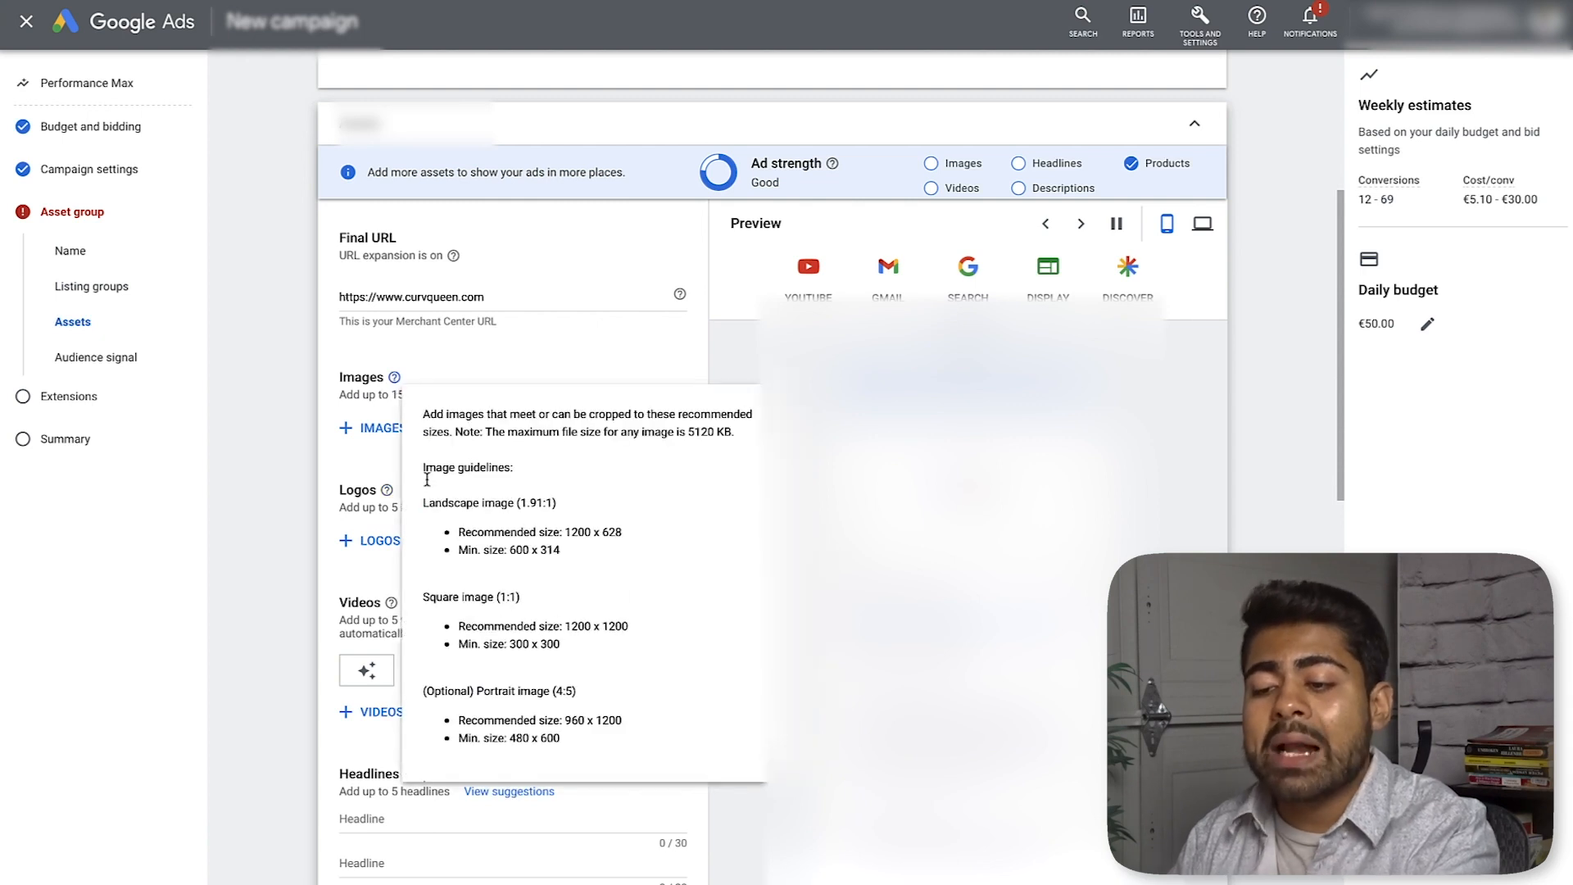
drag(423, 463, 521, 715)
click(521, 715)
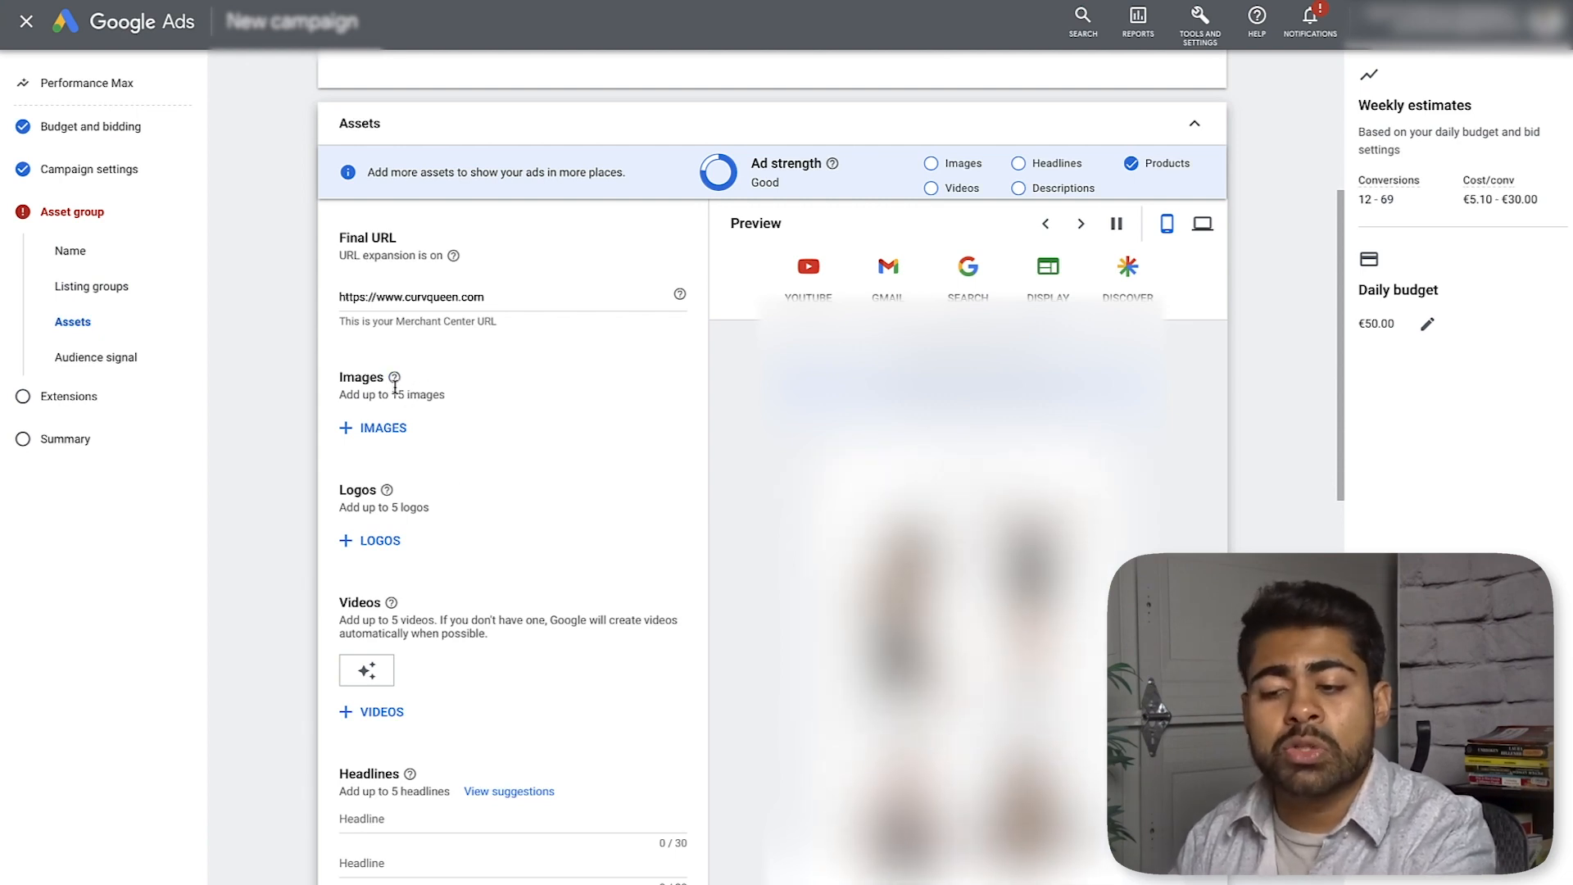
mouse_move(398, 385)
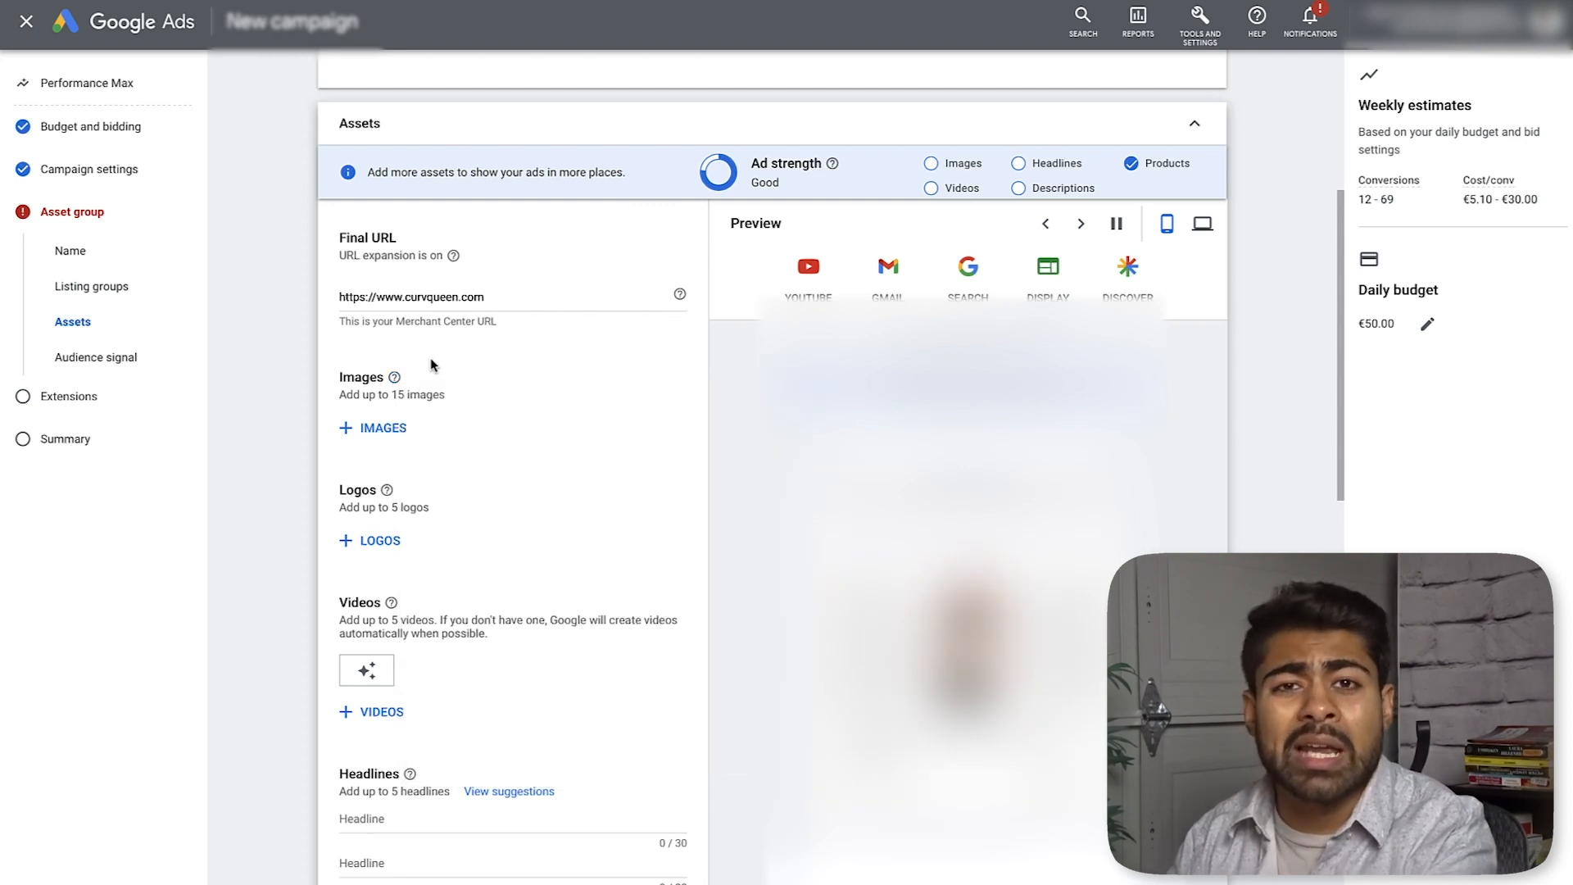
Step: Read the help note on video assets about network reach and automatically created videos
scroll(432, 365, down, 2)
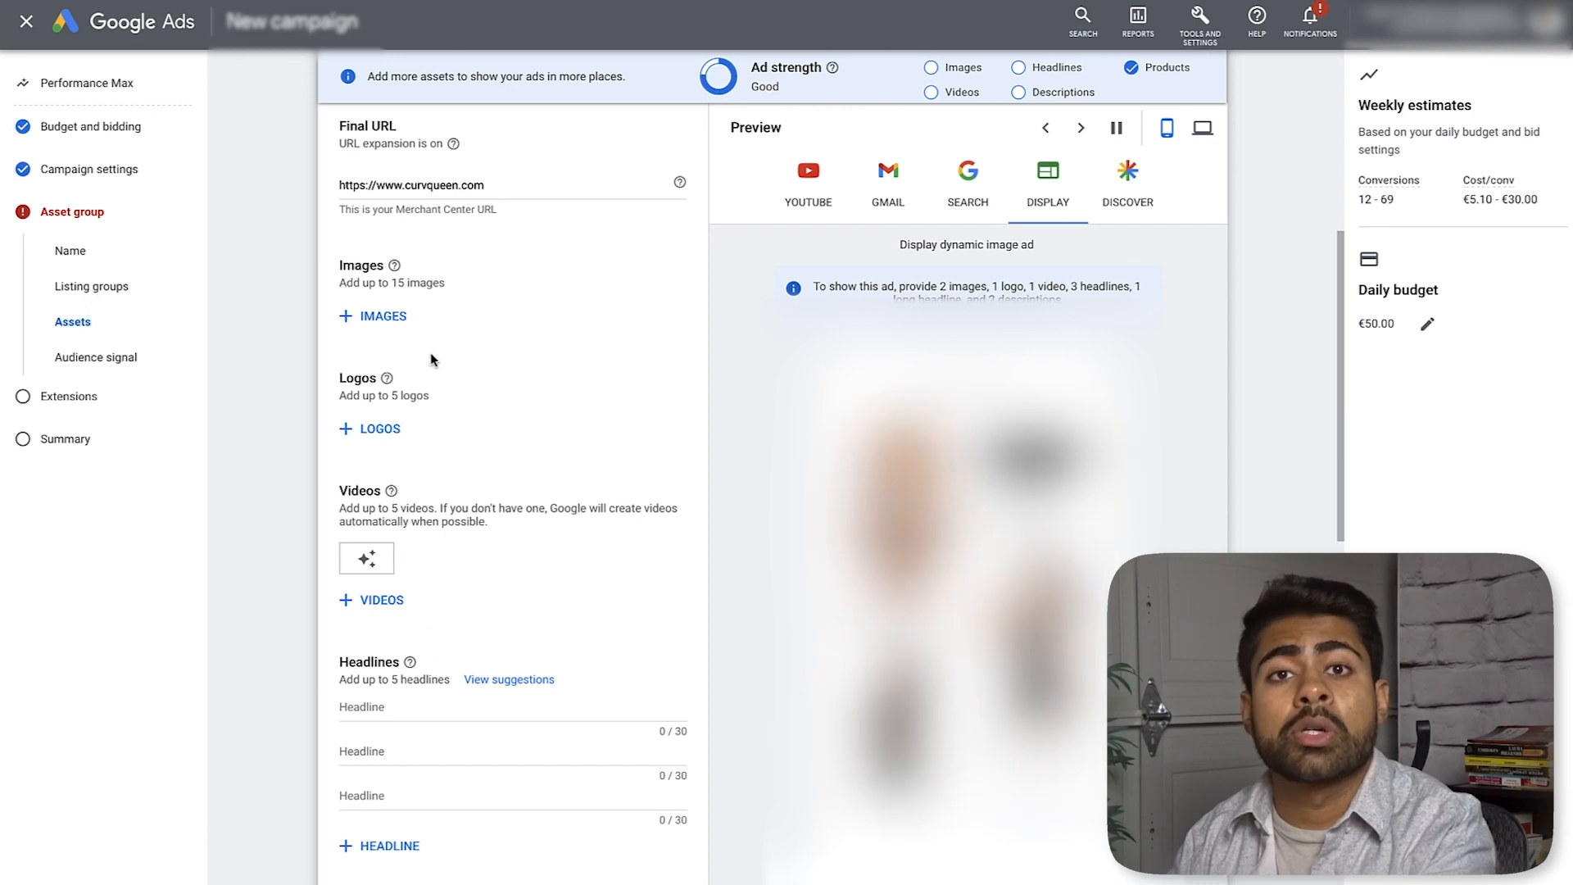
scroll(430, 358, down, 1)
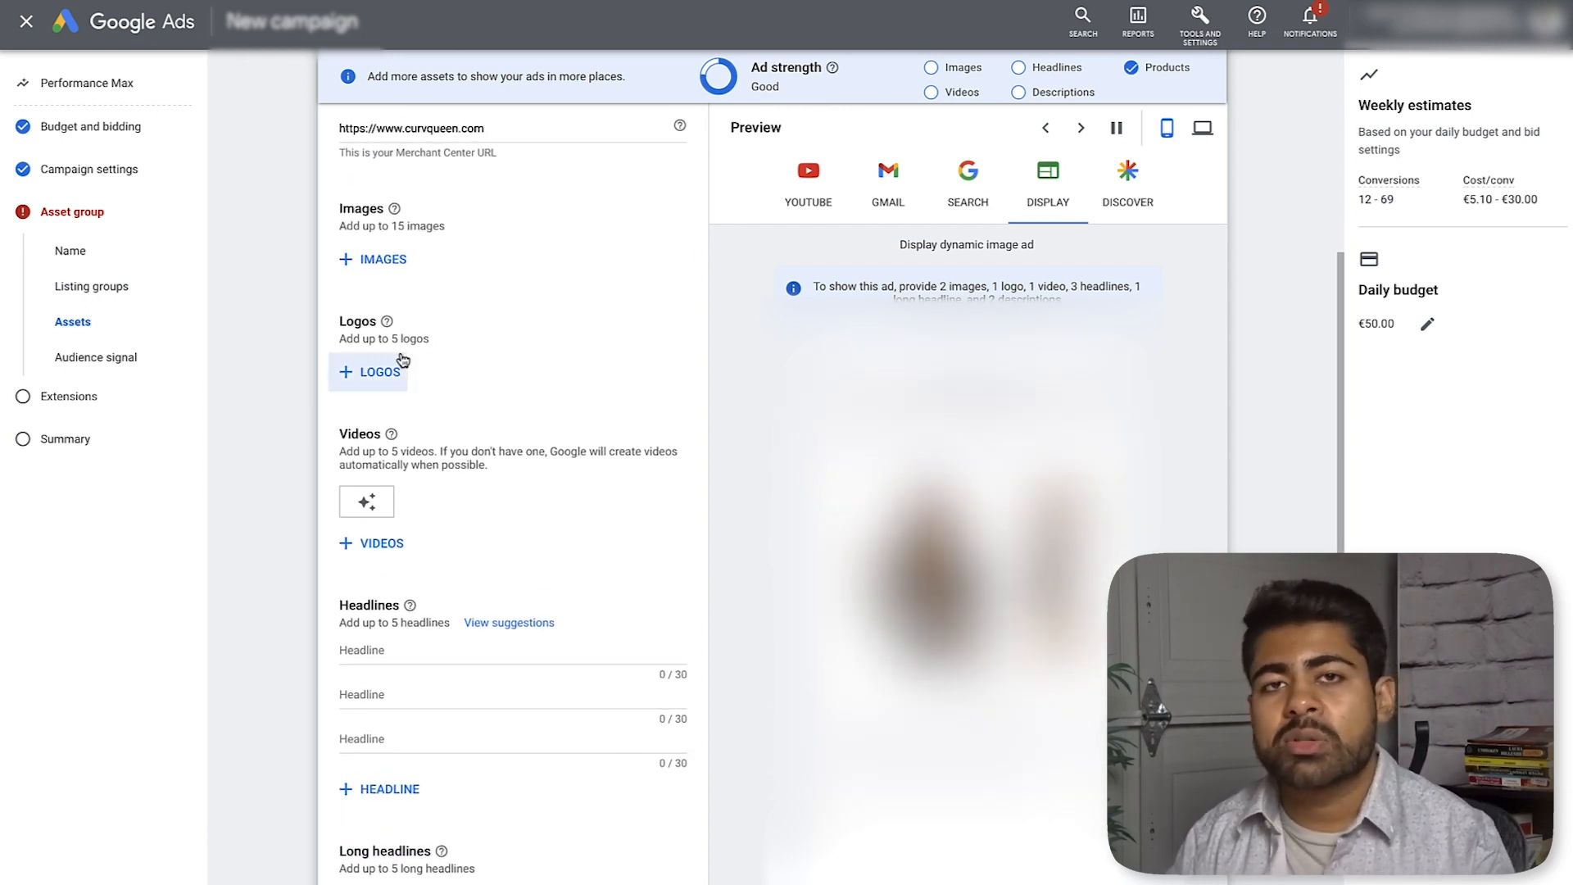
scroll(410, 341, down, 3)
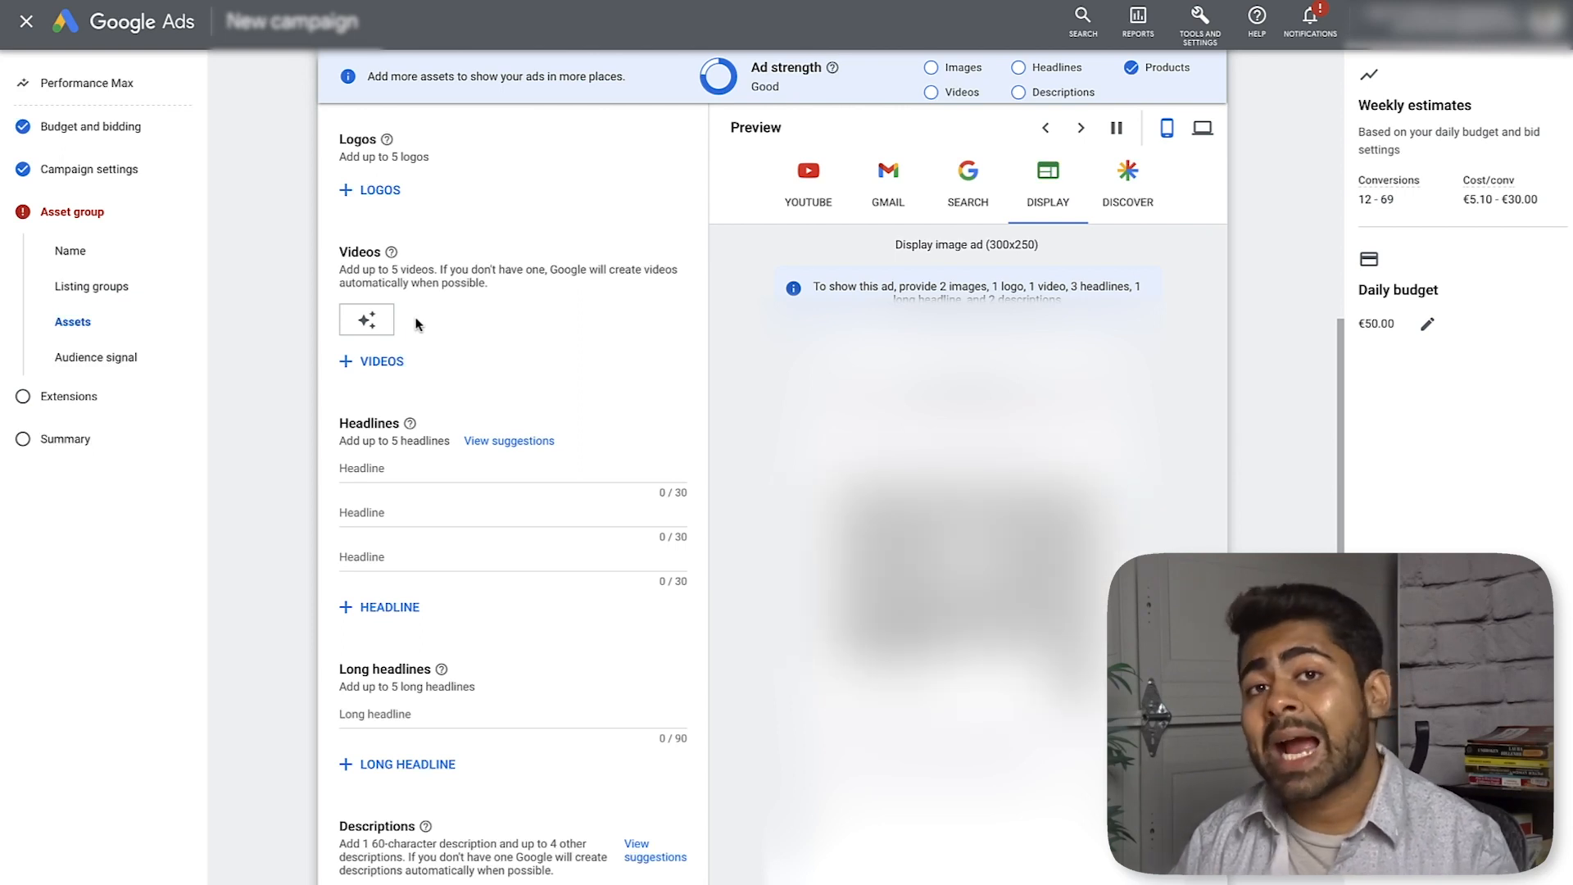
click(391, 254)
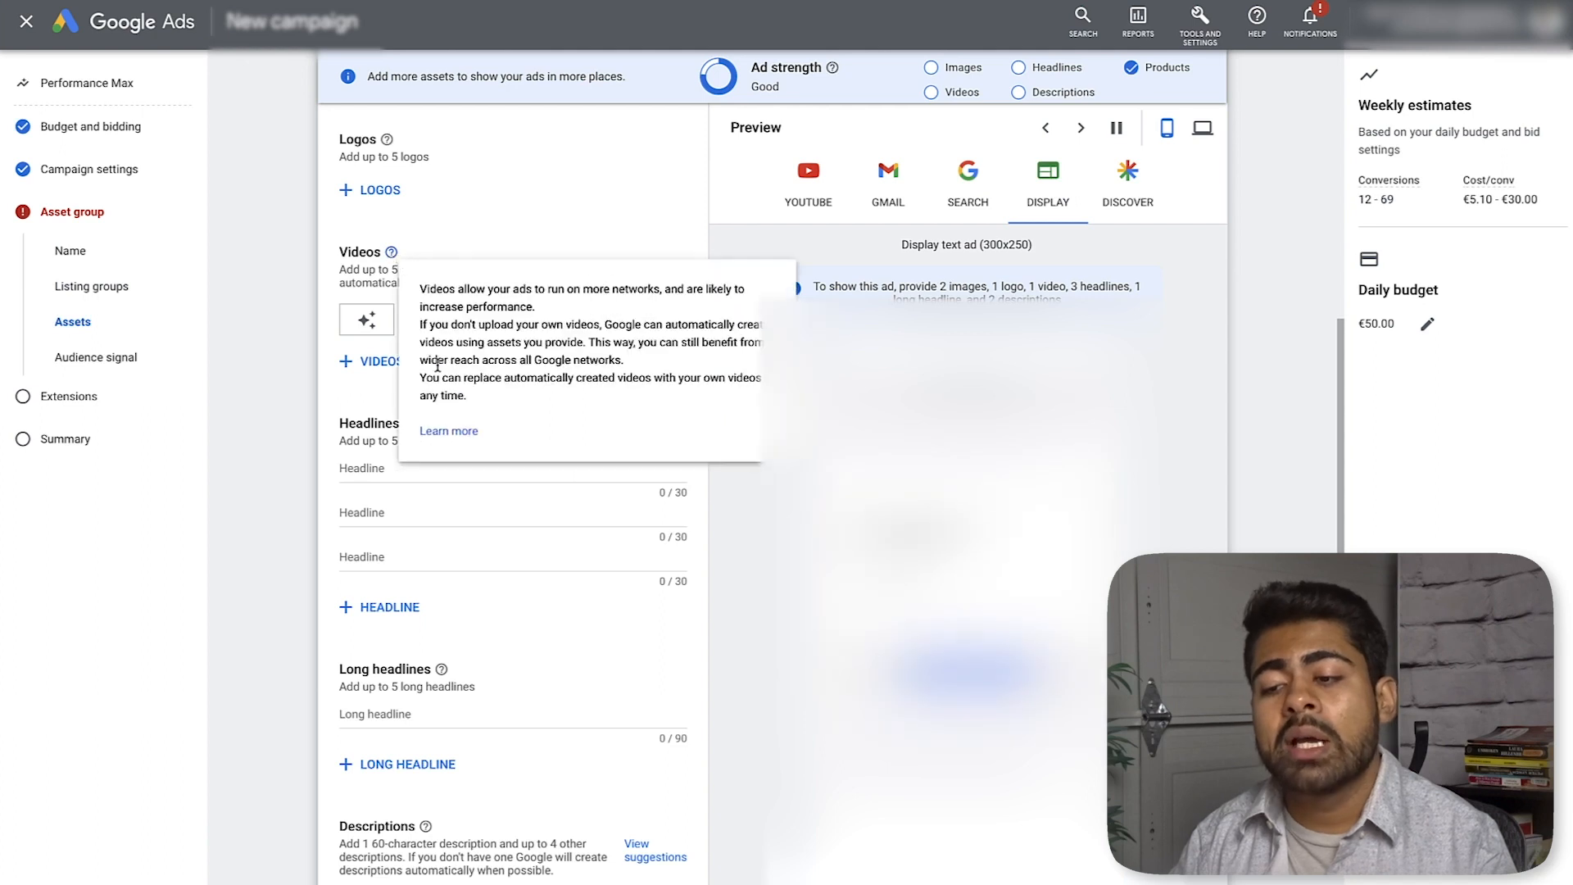
triple_click(446, 306)
click(605, 309)
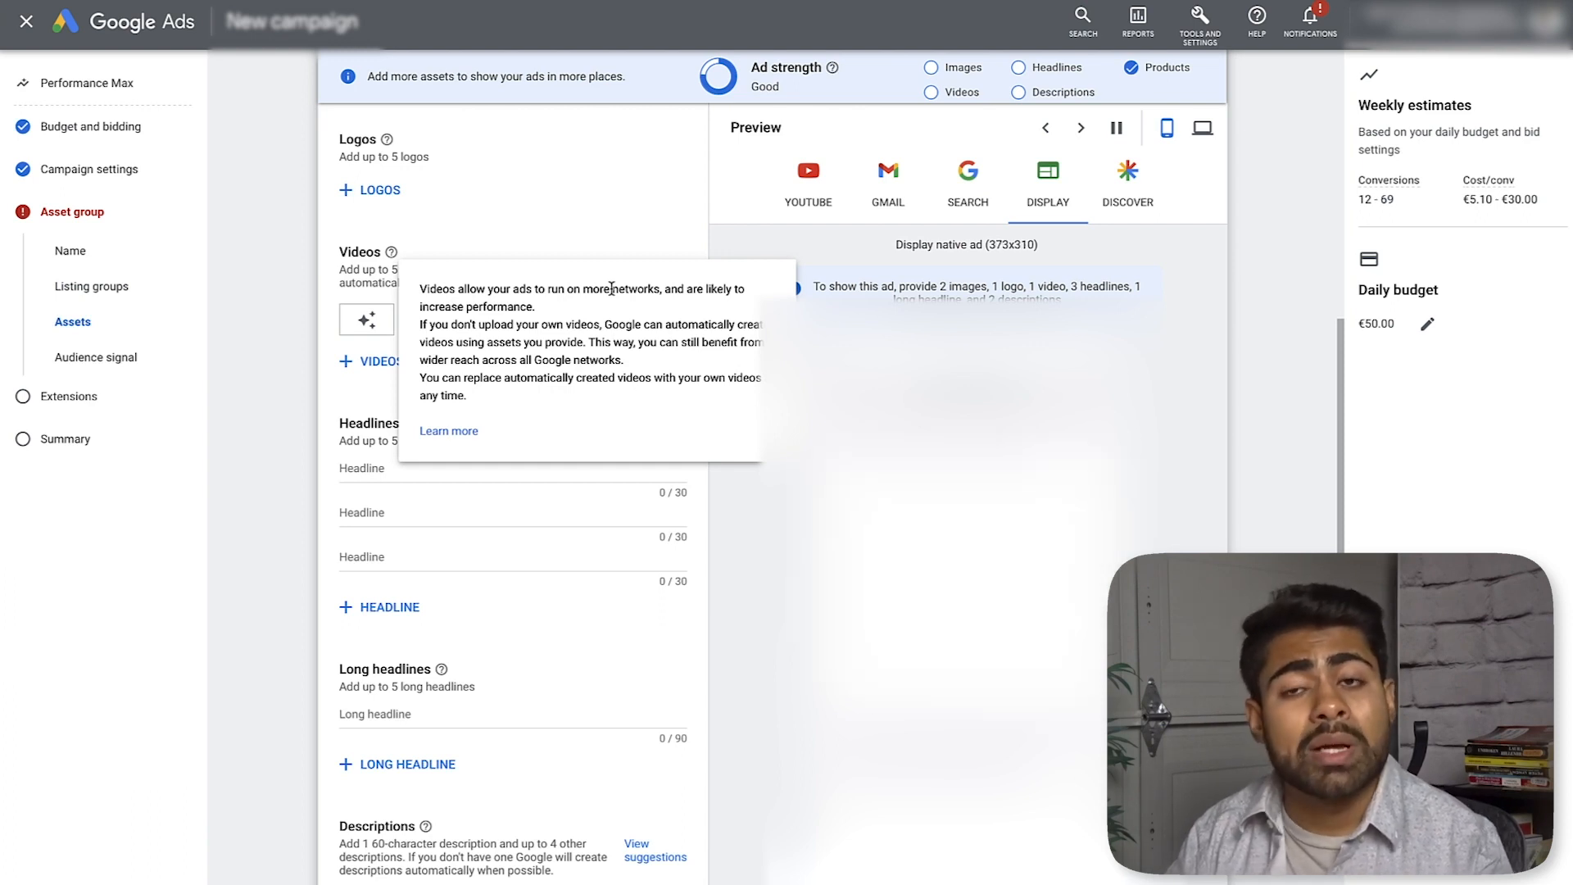
click(584, 167)
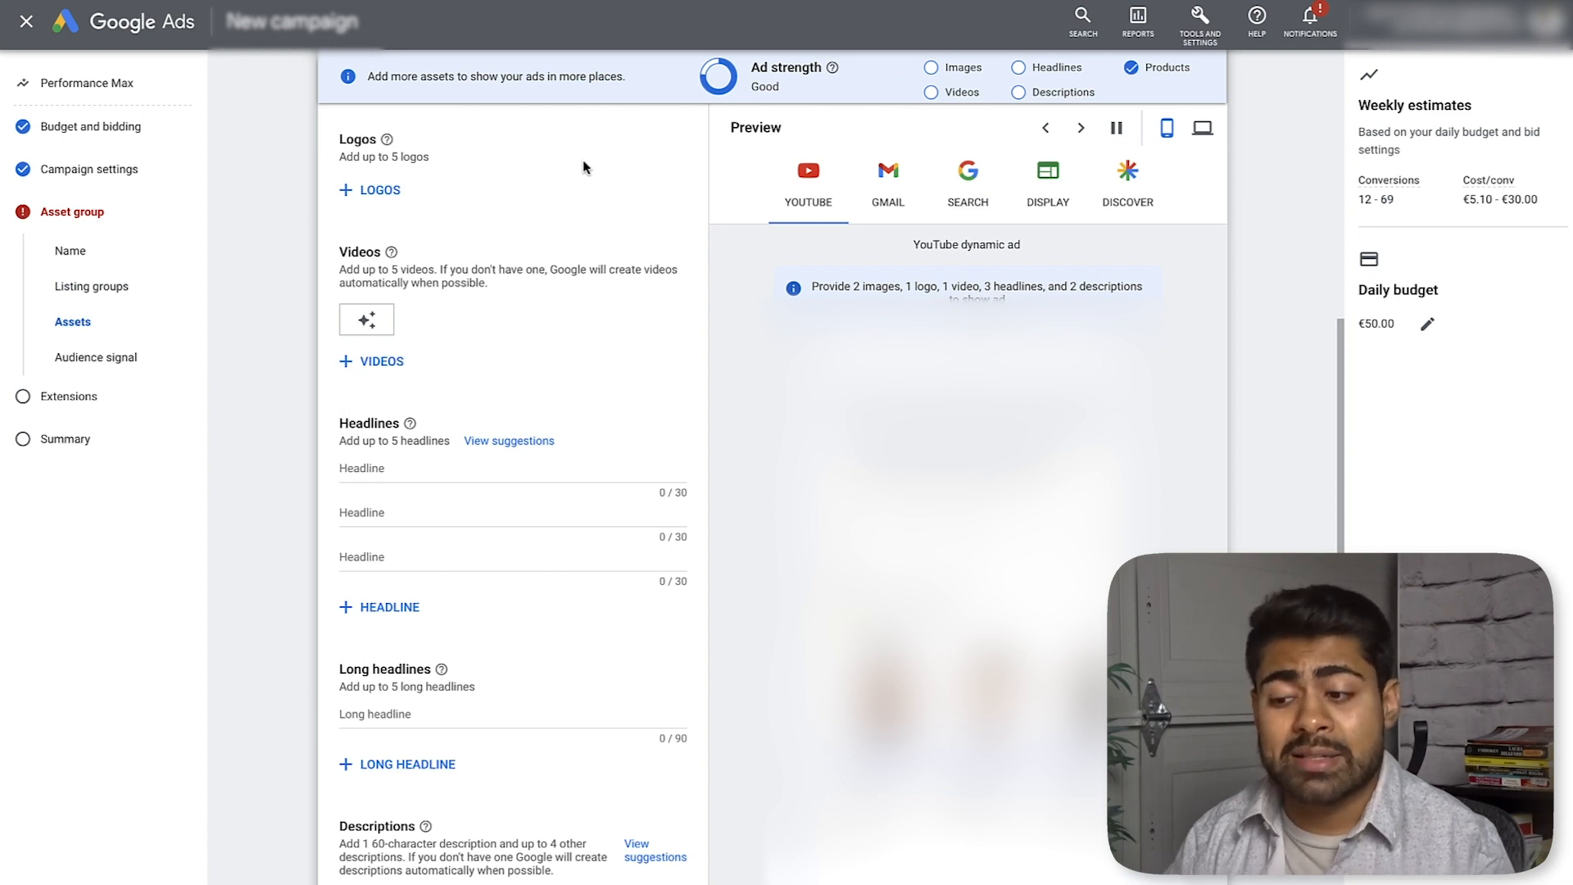
Step: Look over the logo and video asset sections and show the suggestions for the headlines
scroll(429, 339, up, 1)
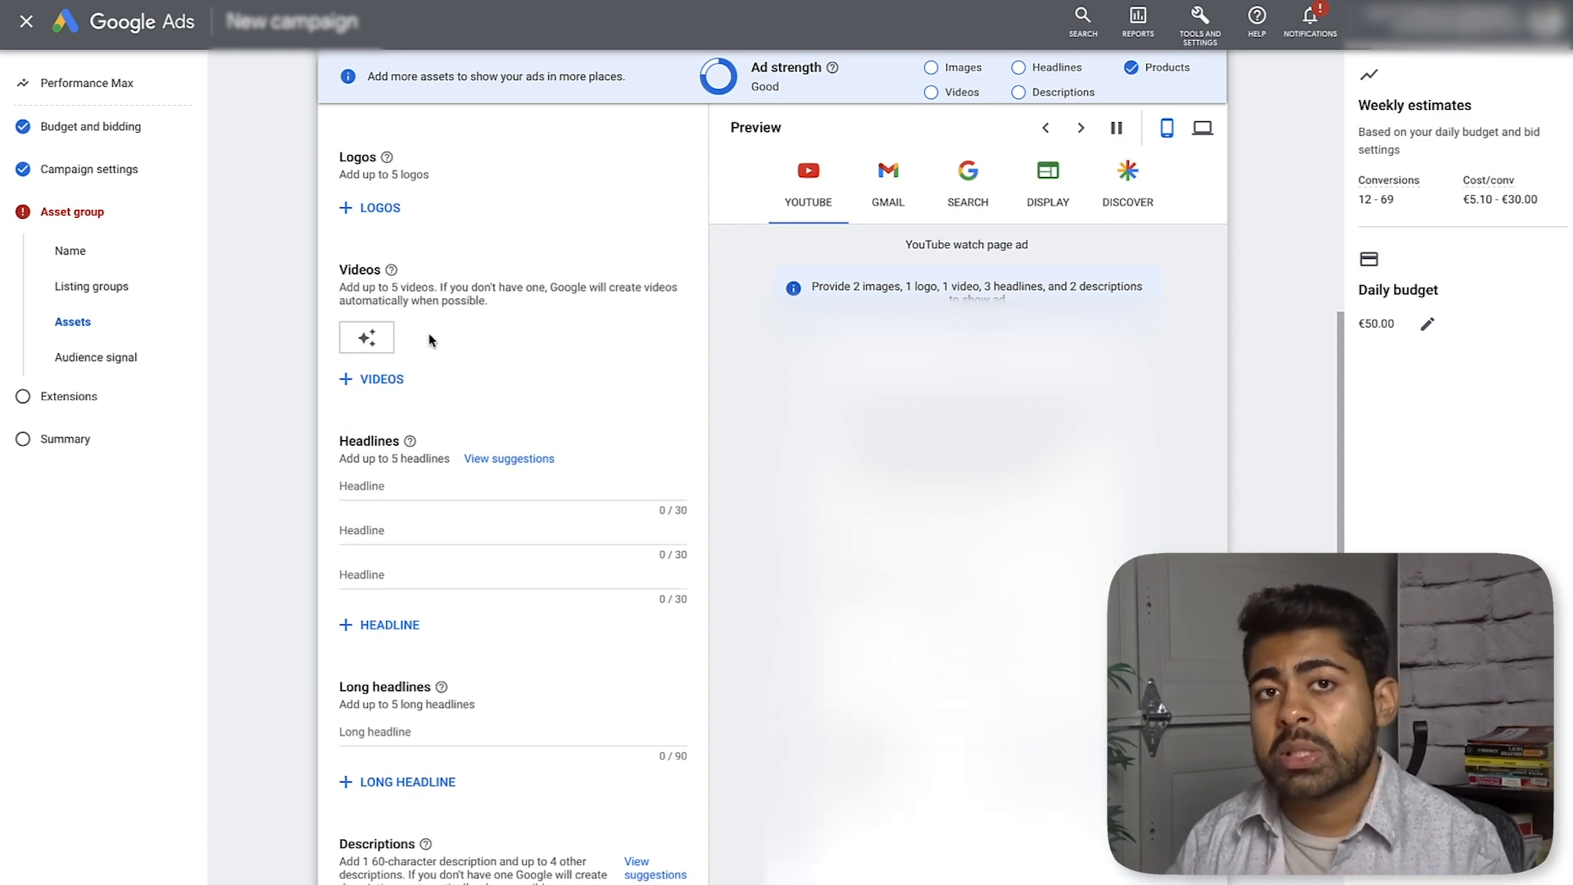
scroll(429, 339, up, 1)
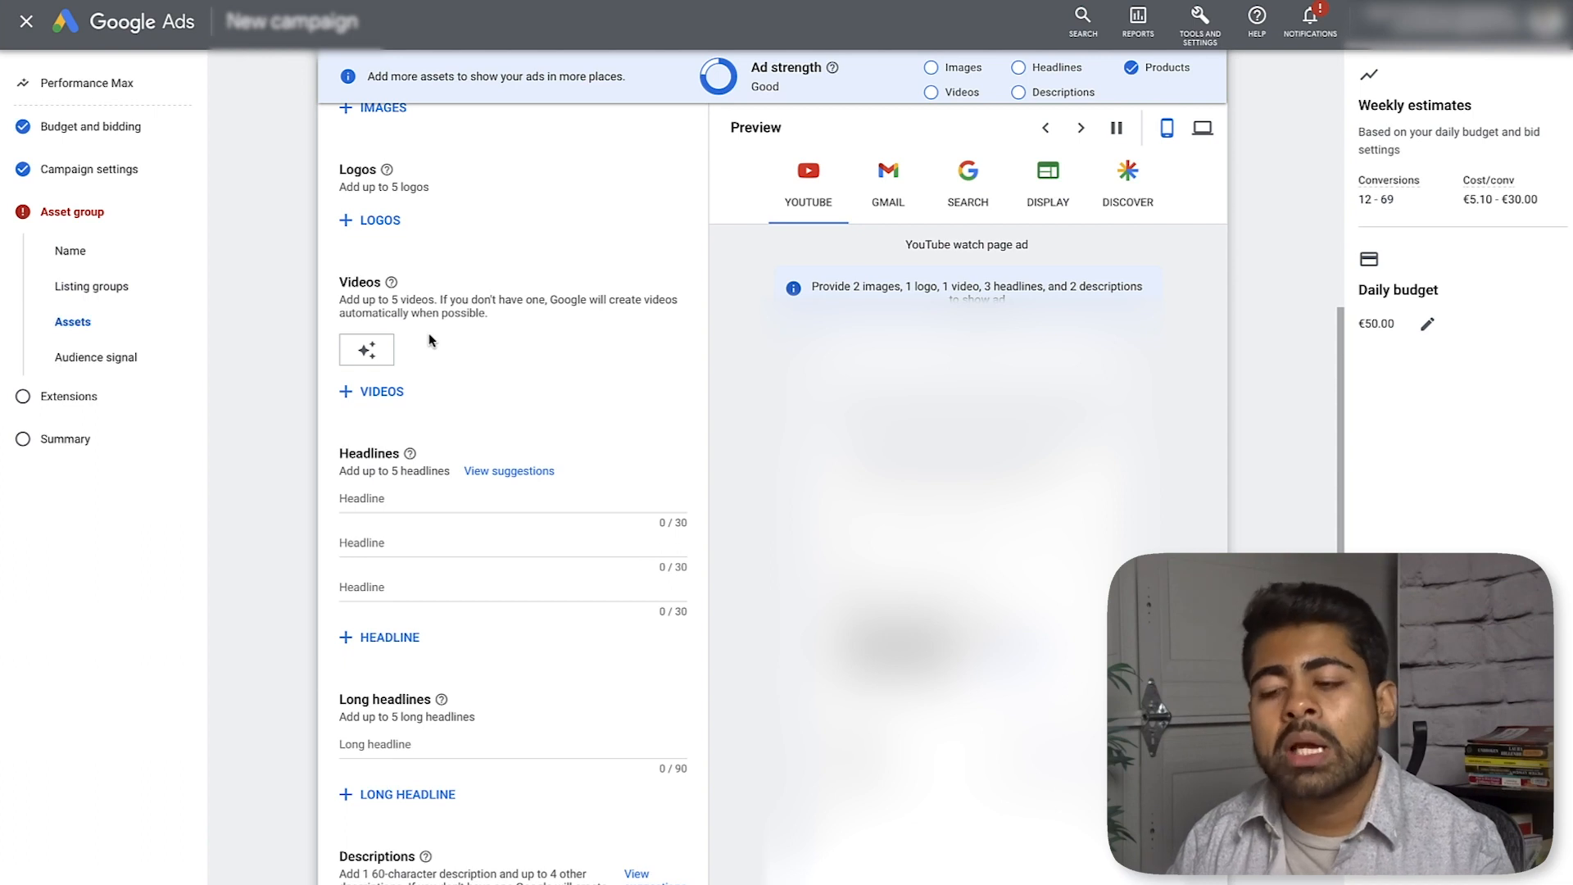
scroll(429, 339, up, 1)
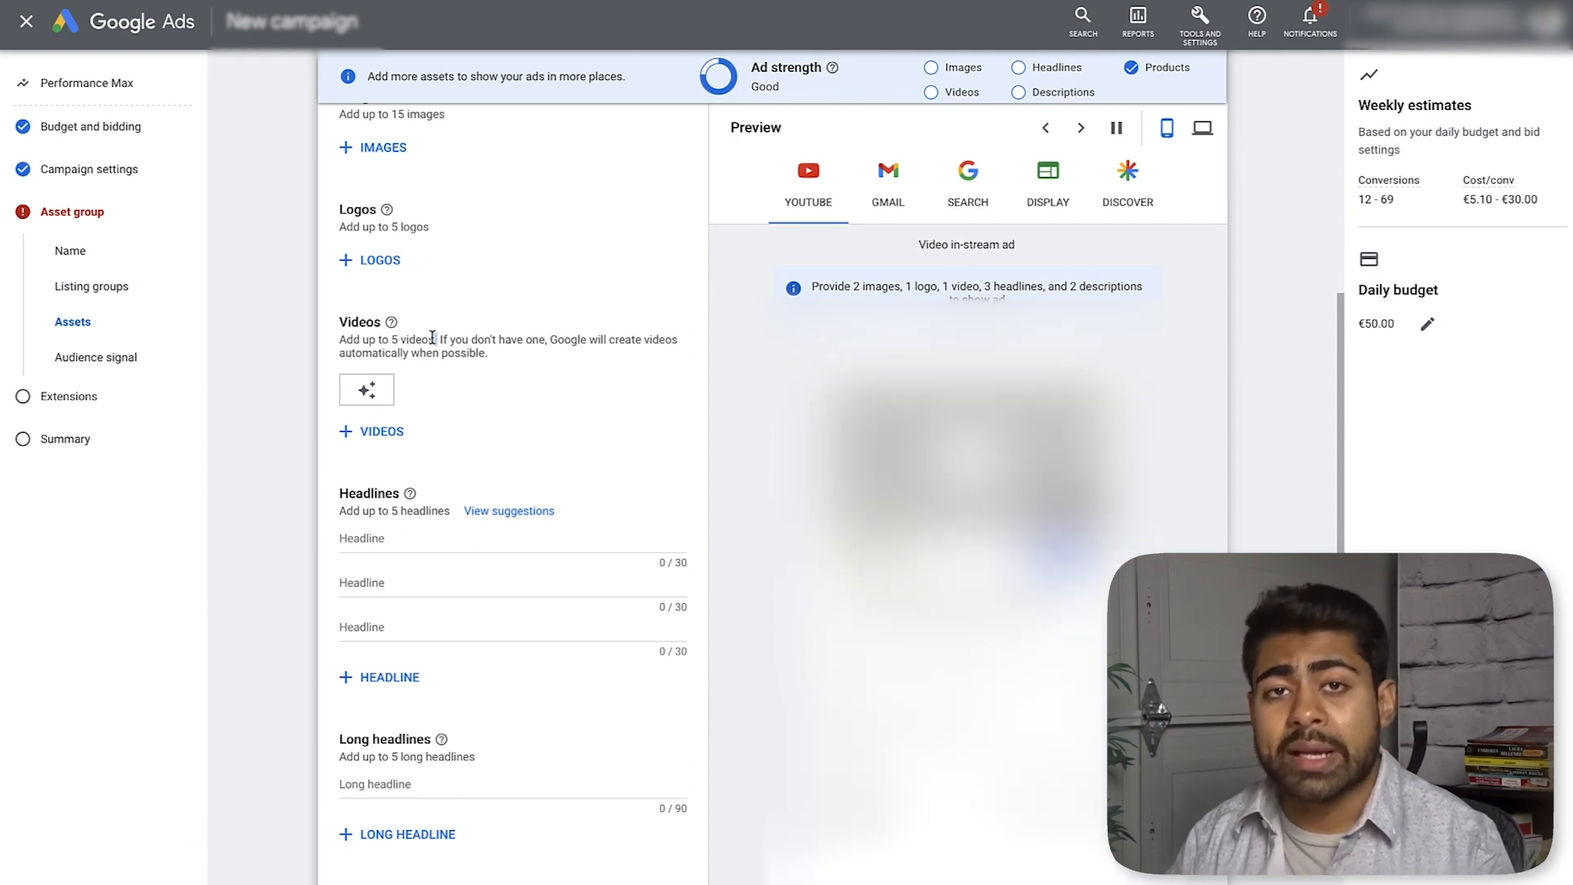
scroll(431, 338, down, 1)
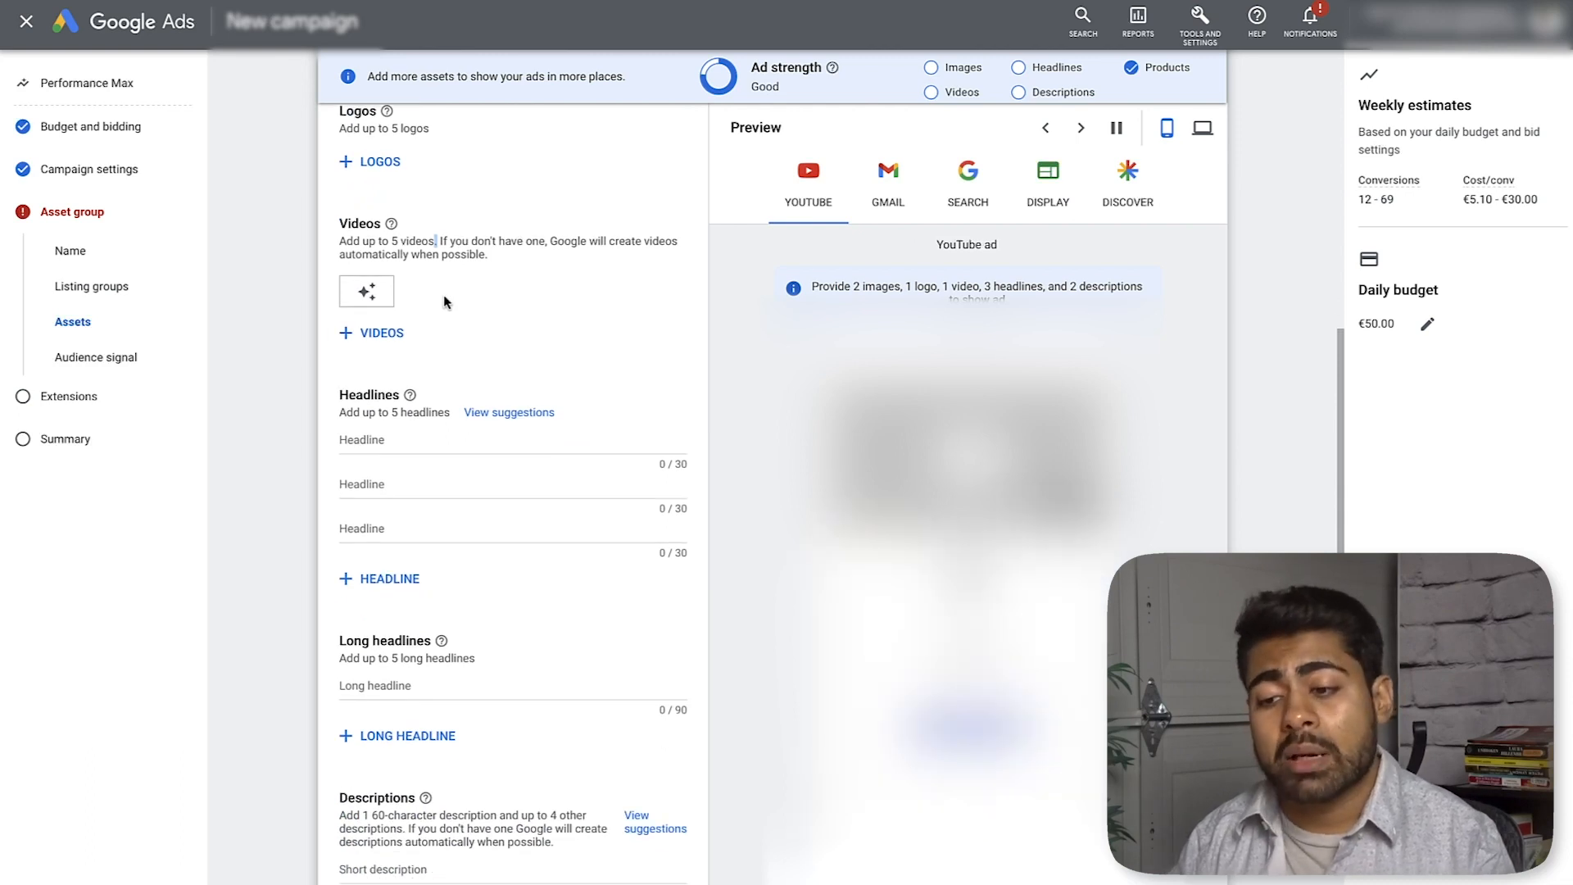
click(509, 413)
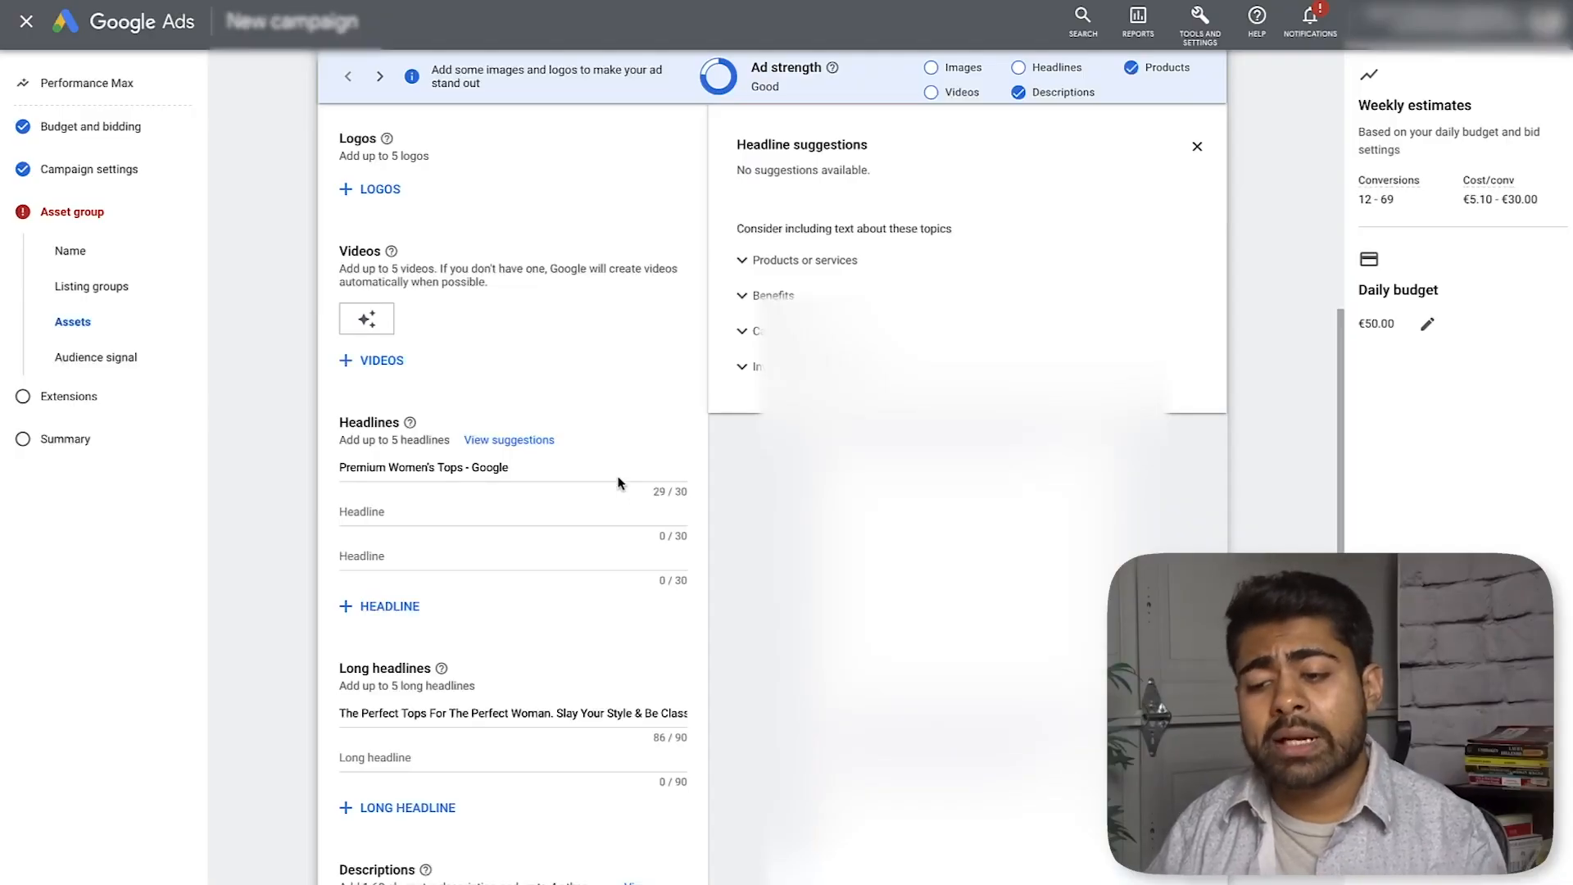
Step: Examine the wording of the headline "Premium Women's Tops - Google" alongside the other text assets
scroll(619, 480, down, 4)
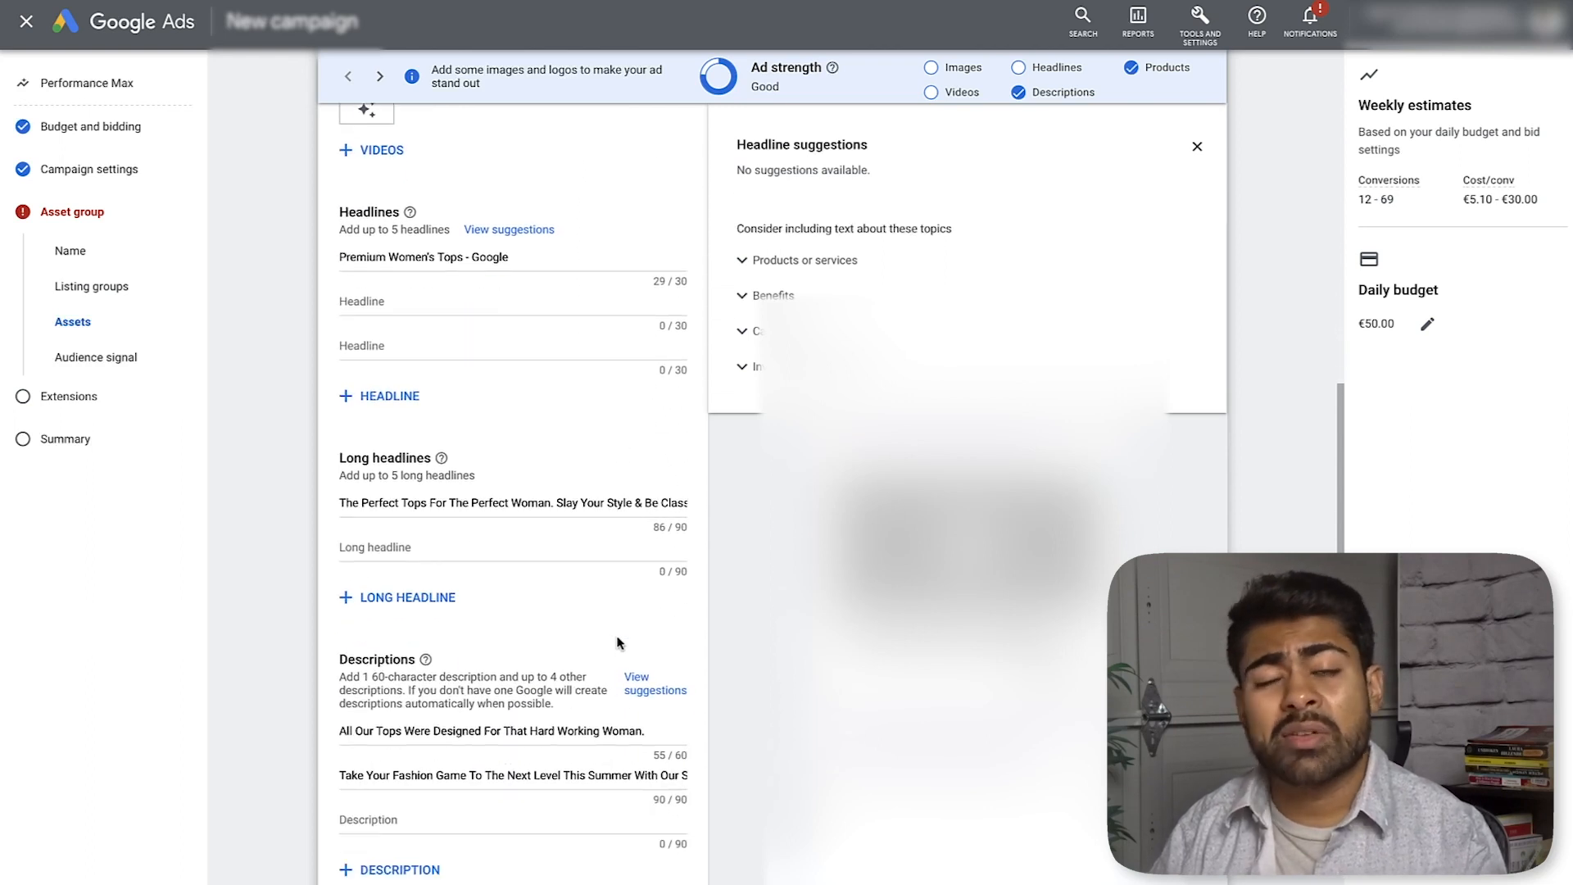
scroll(618, 643, up, 5)
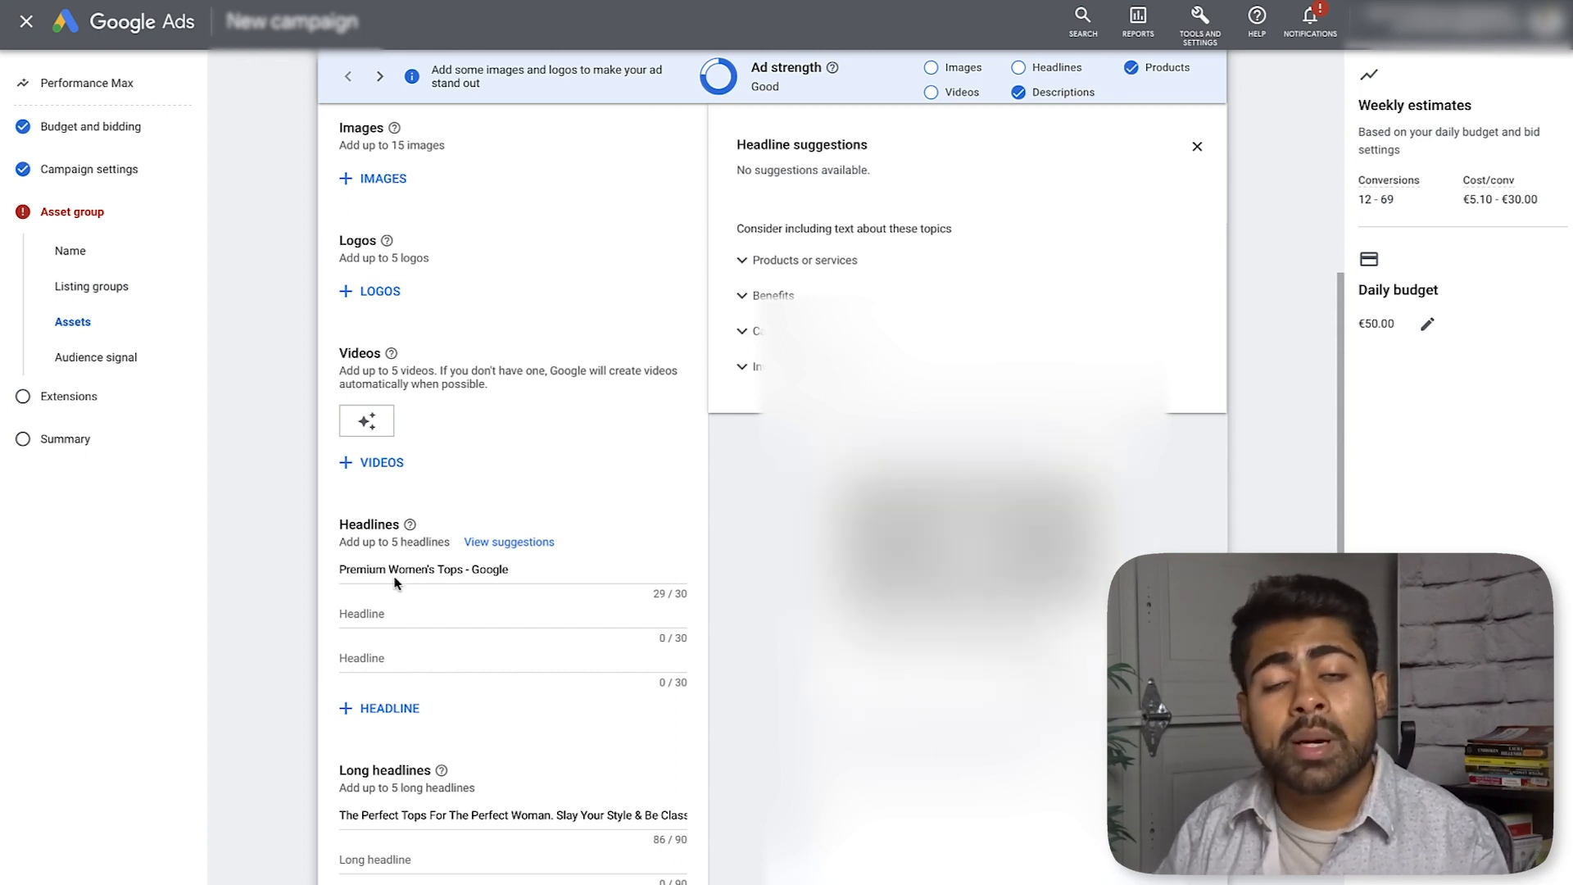
double_click(487, 572)
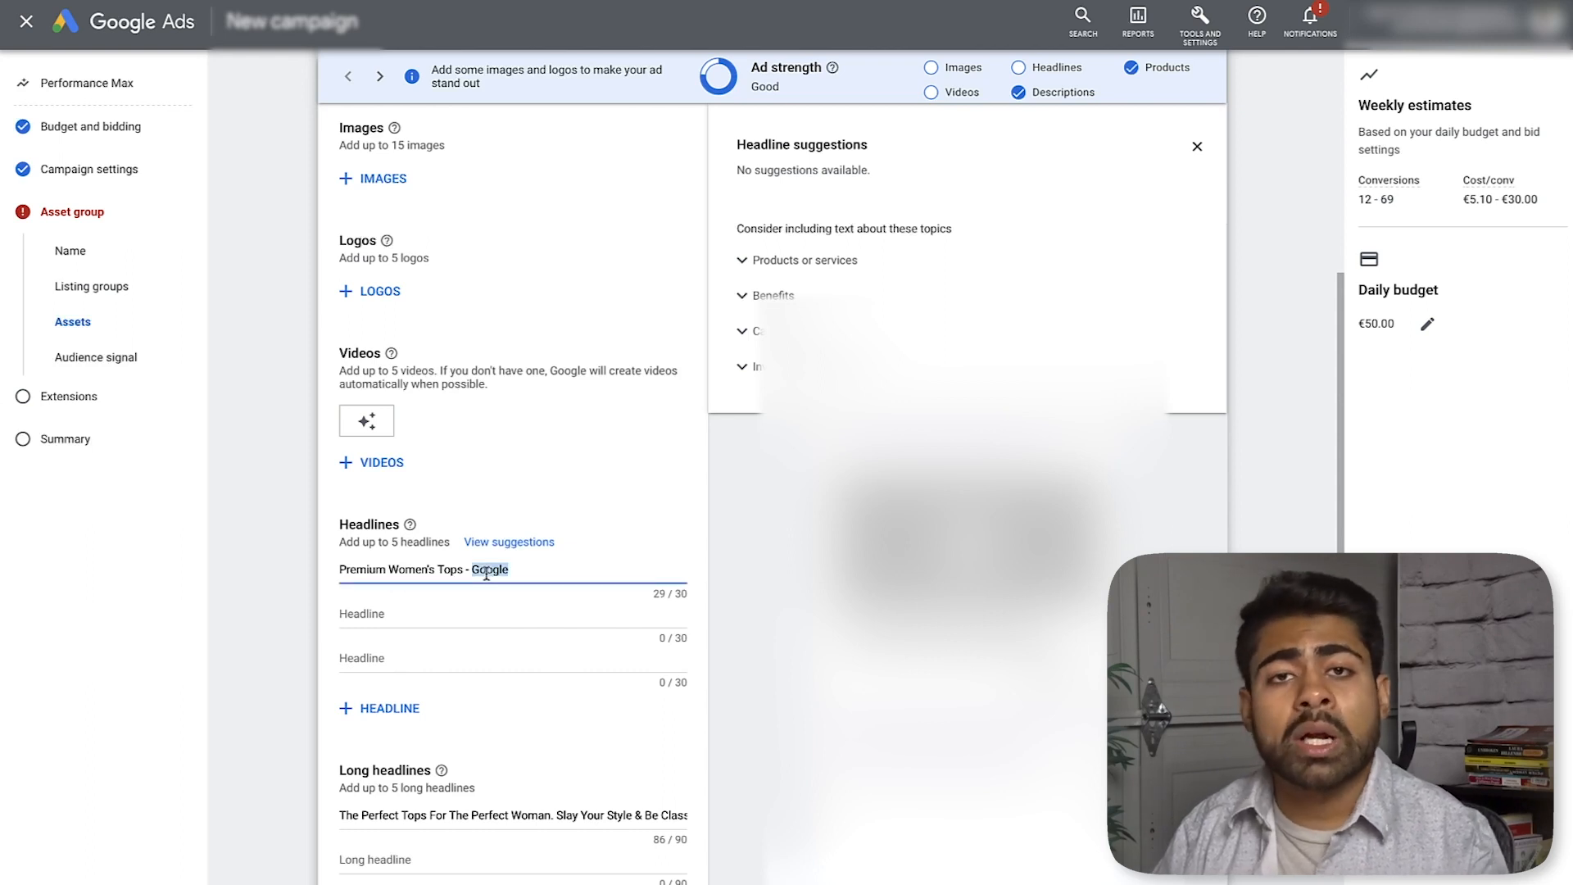
click(481, 571)
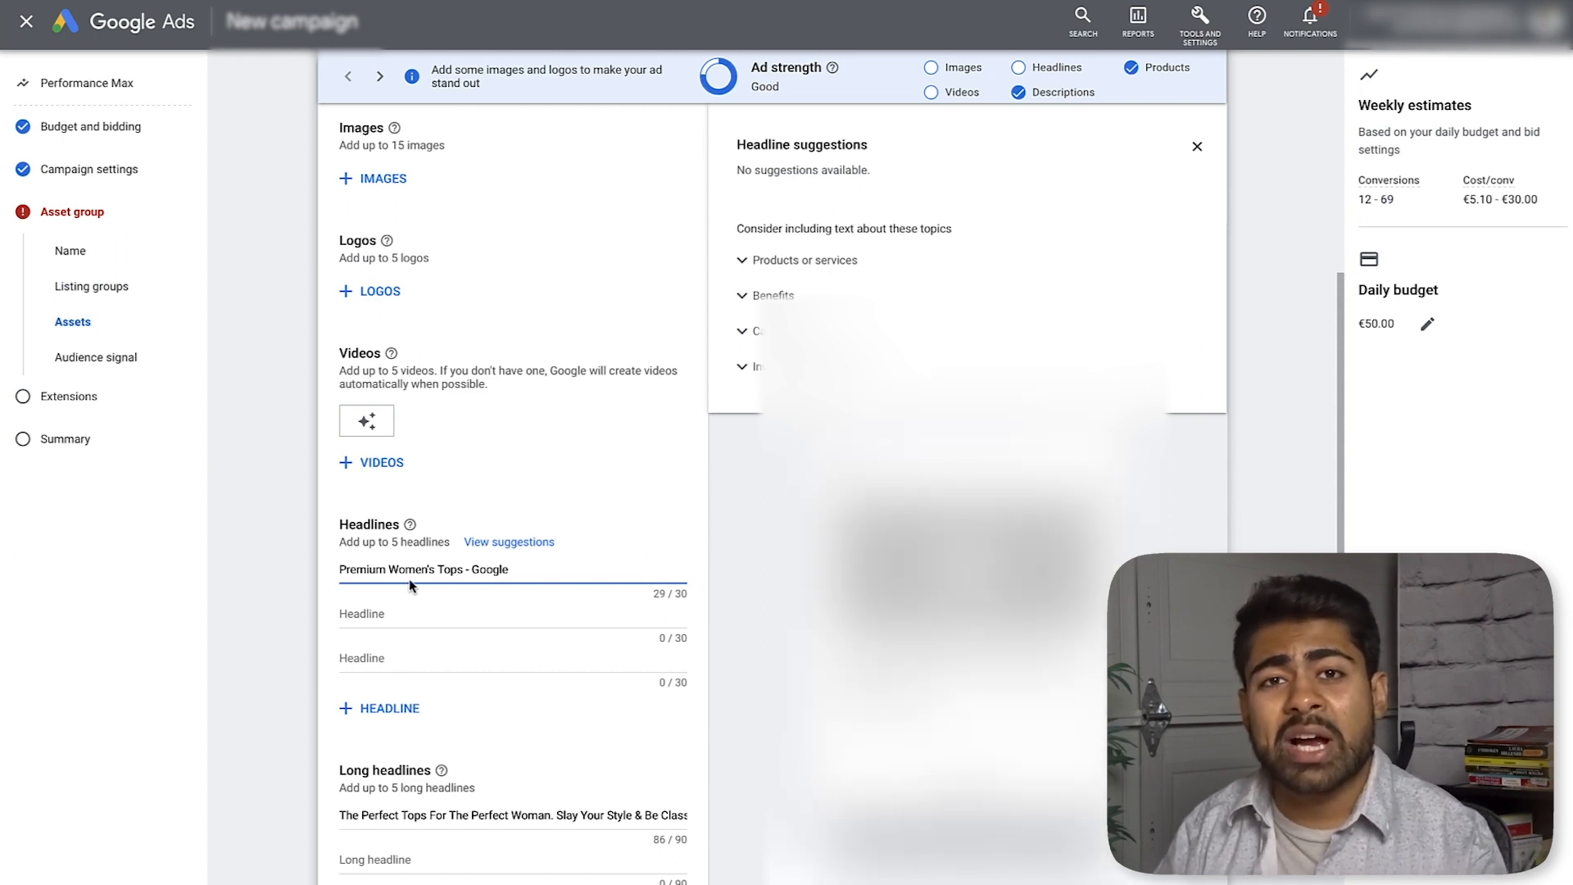
triple_click(490, 570)
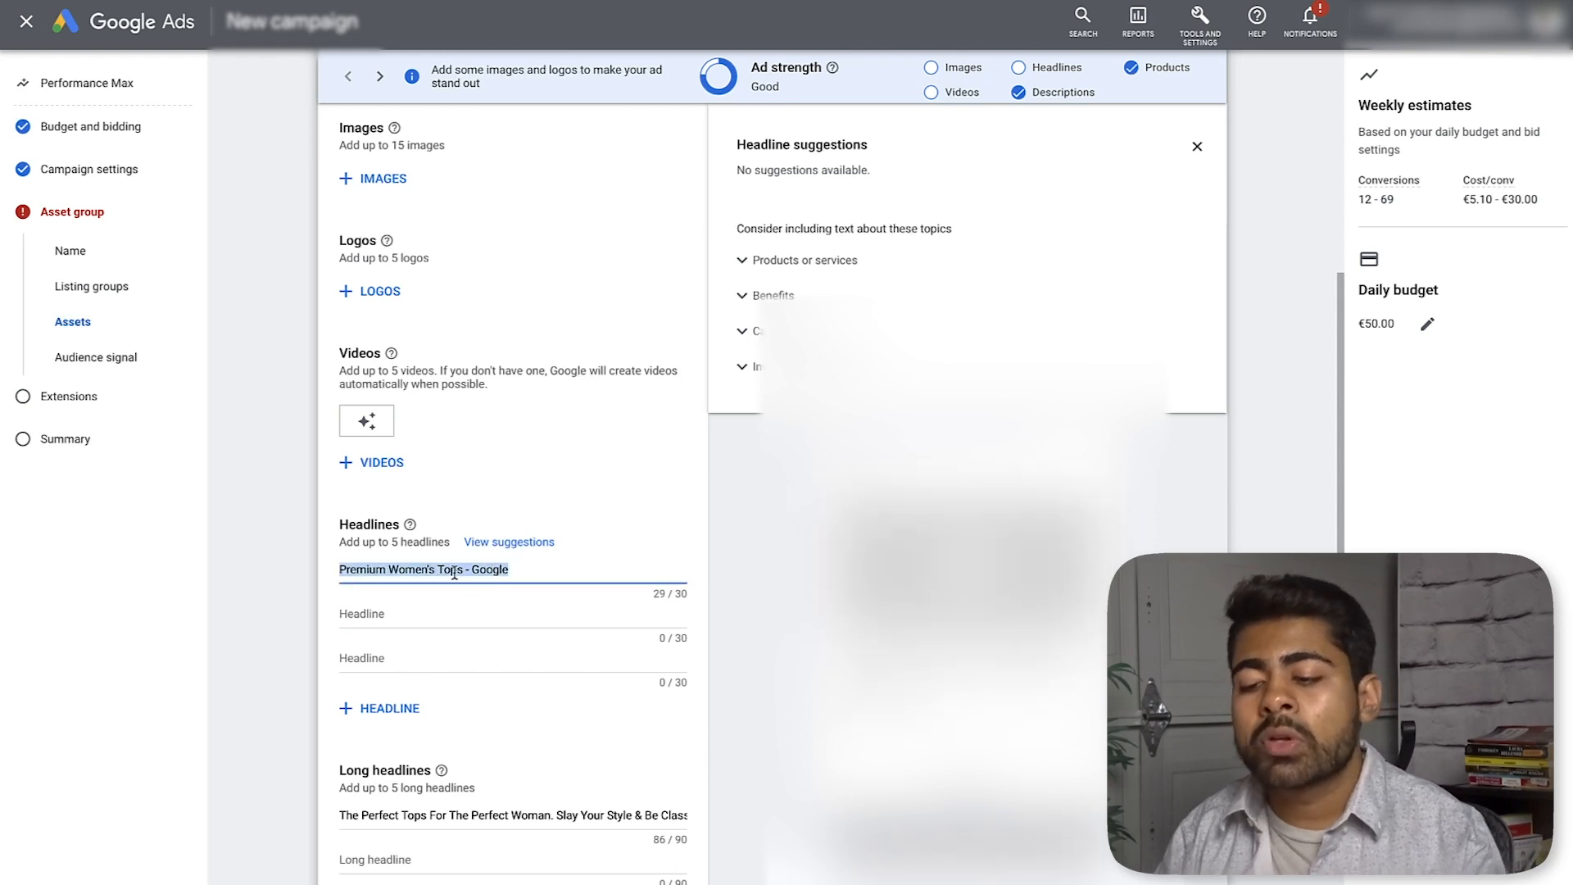
click(458, 571)
drag(463, 571, 313, 585)
click(332, 584)
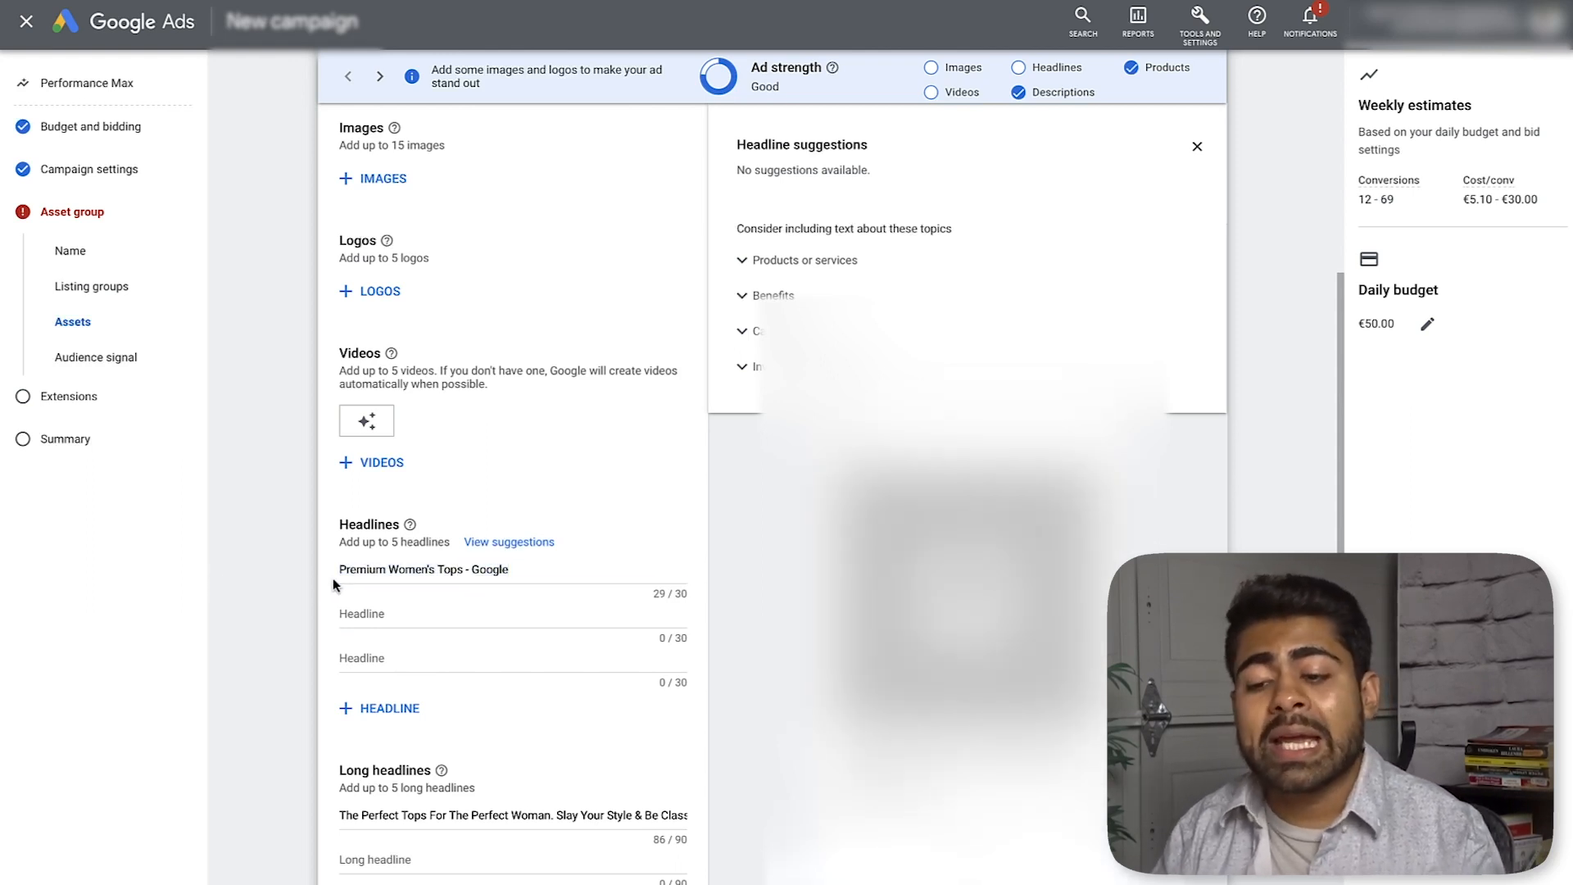
double_click(351, 572)
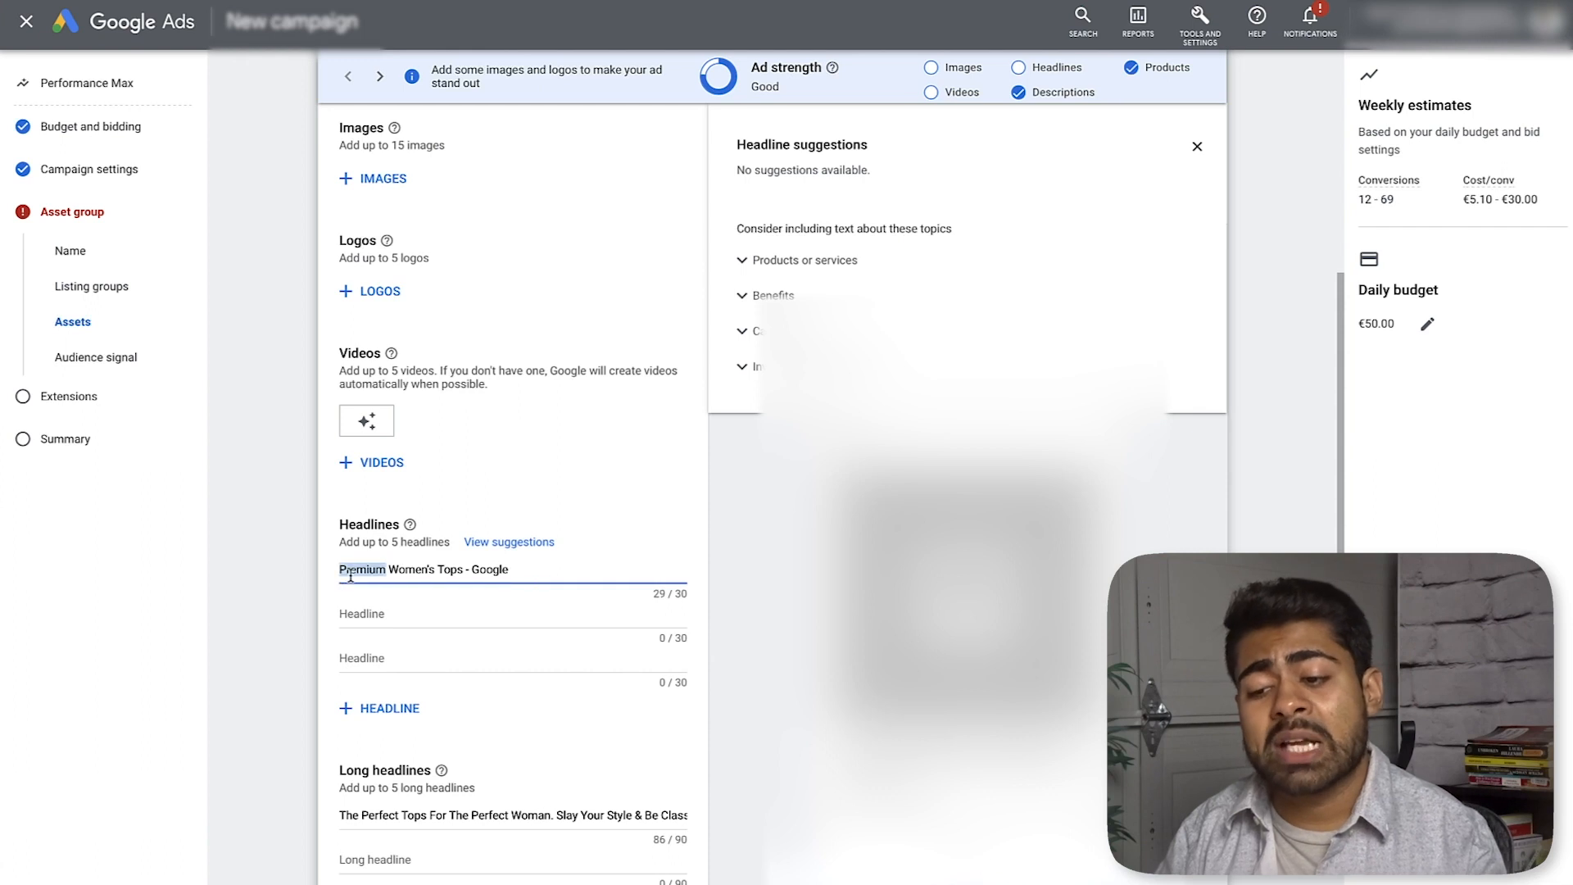
click(351, 572)
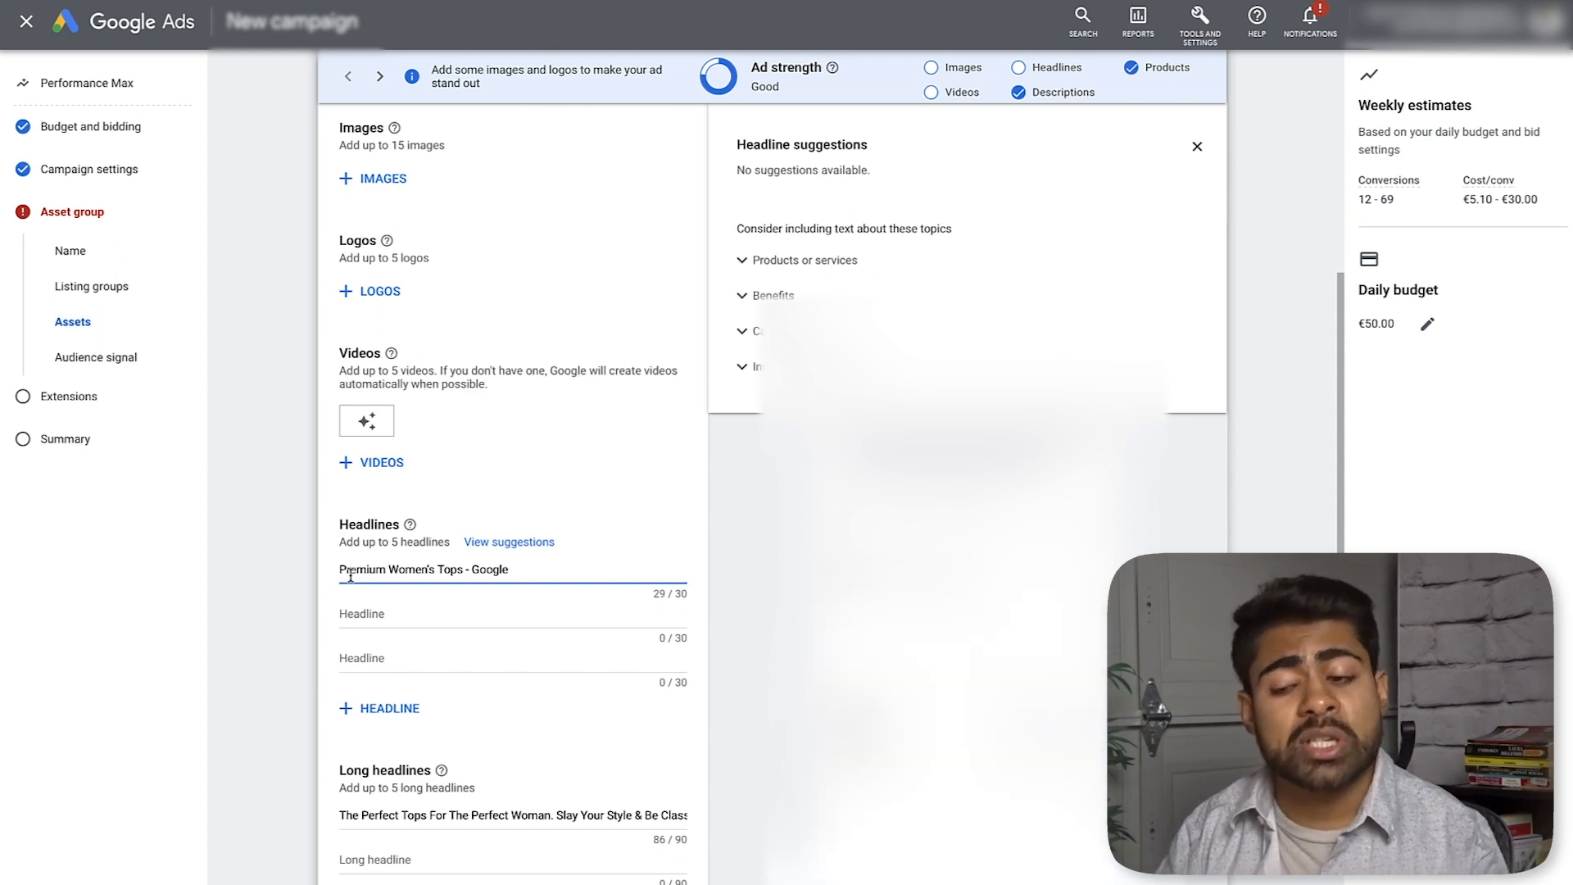
Step: Add a fourth headline field, left empty, to the asset group
scroll(373, 475, down, 2)
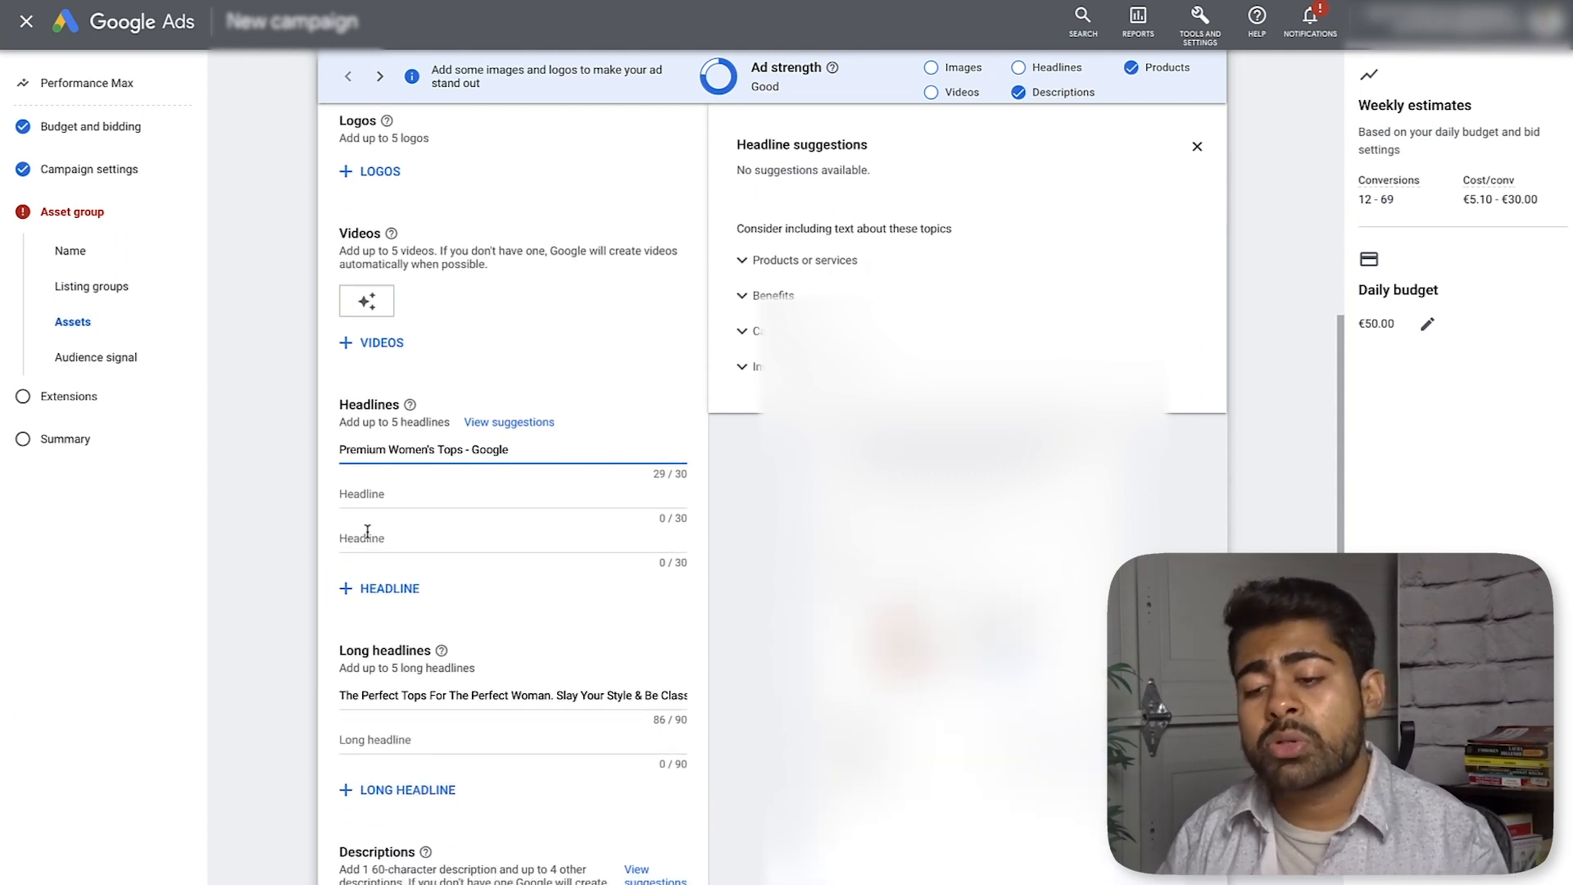
click(375, 586)
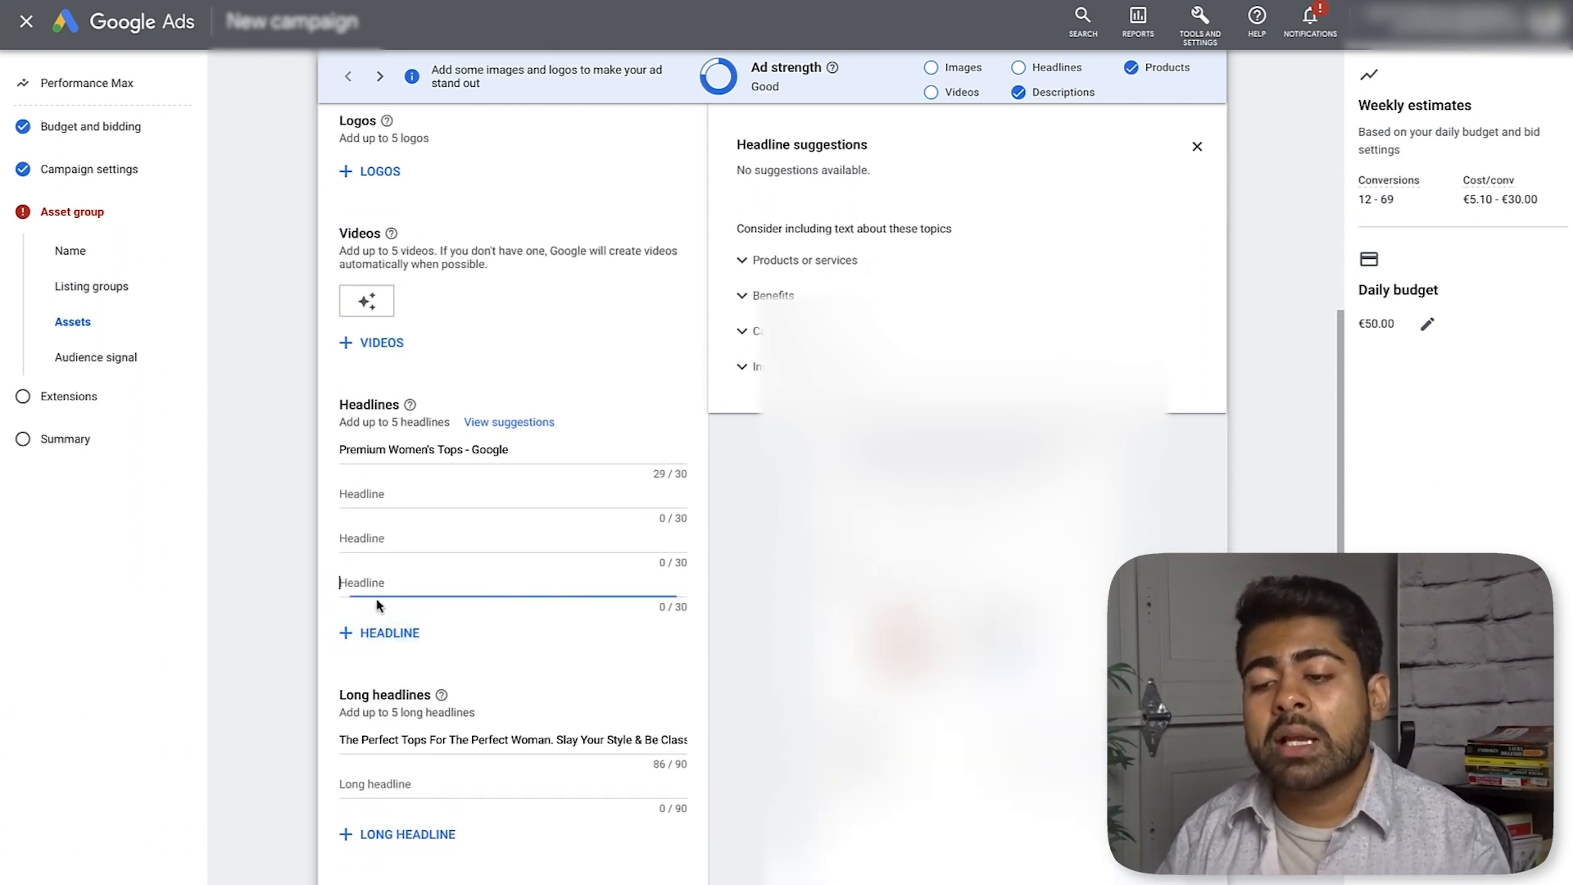
triple_click(398, 420)
click(437, 420)
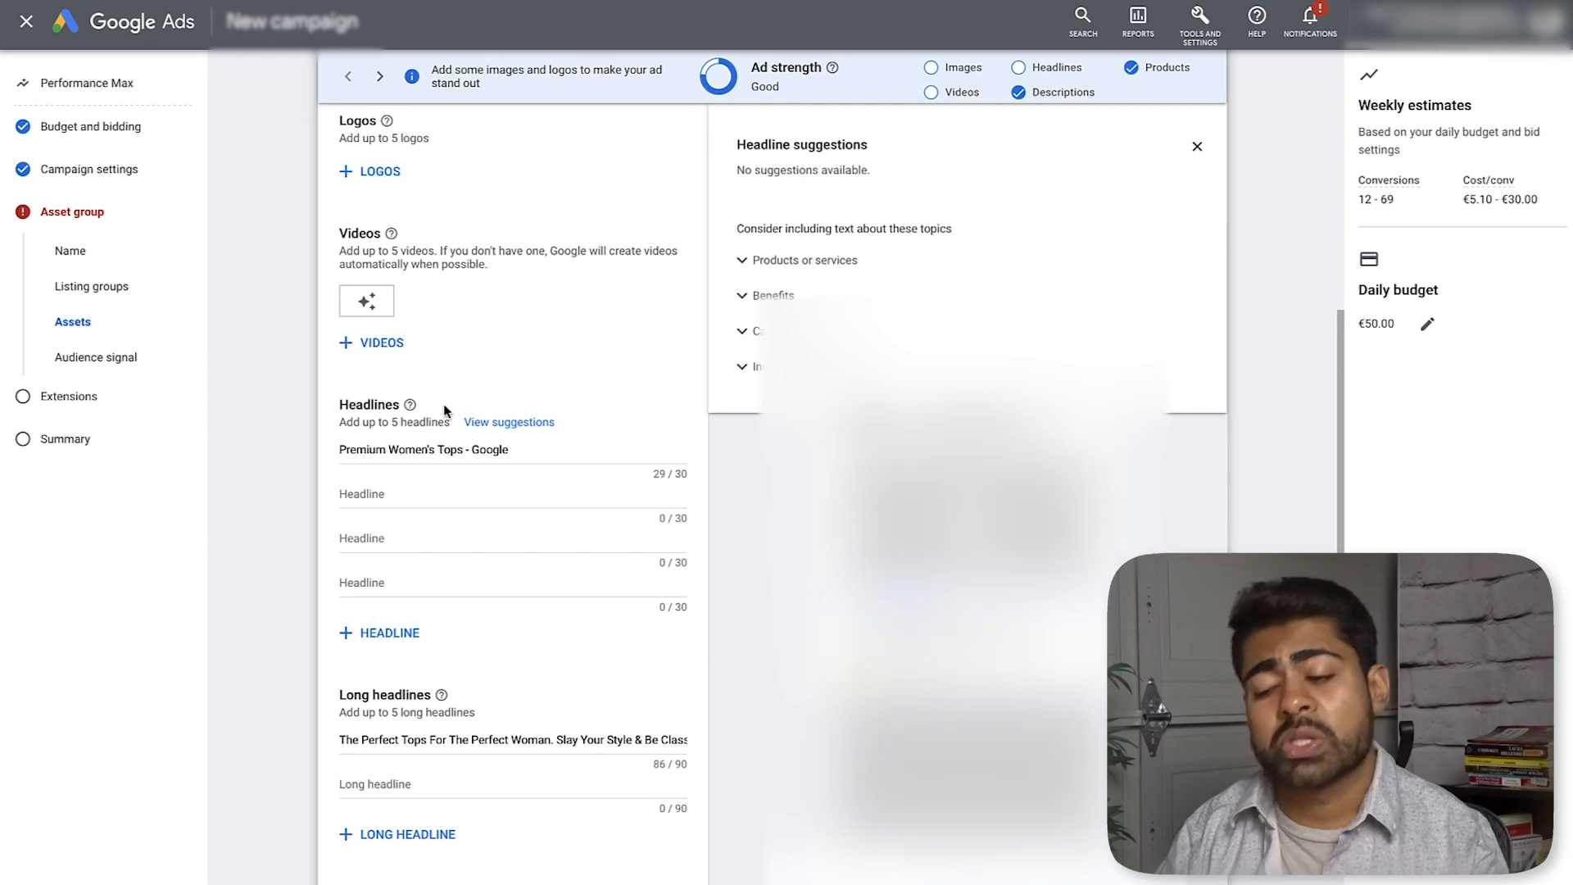
Step: Read through the full text of the first long headline and check the descriptions and call to action below it
scroll(434, 459, down, 3)
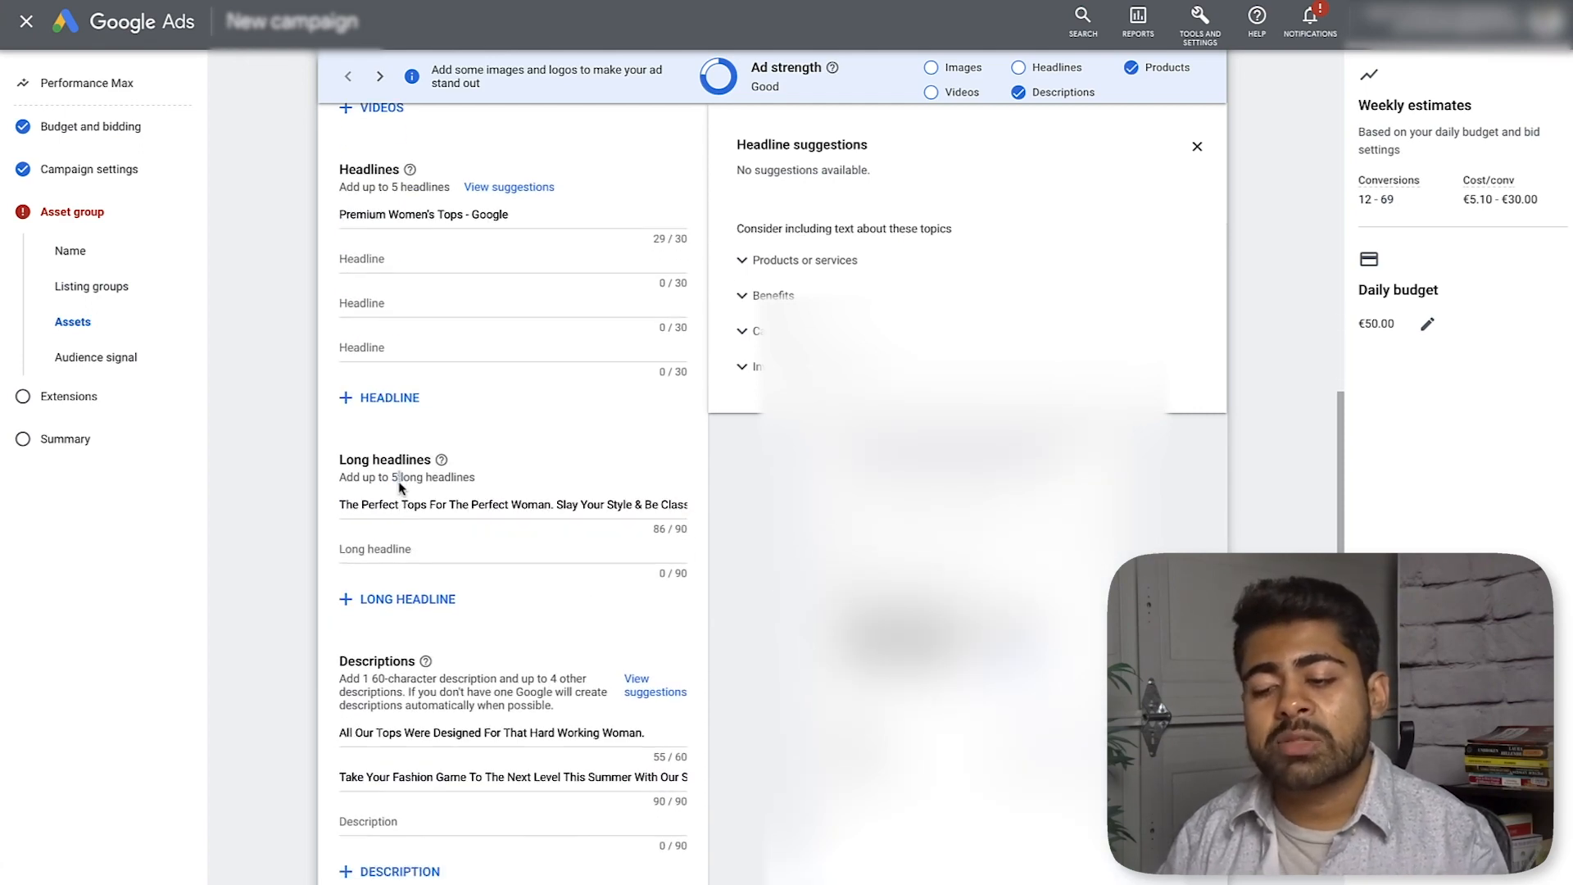
click(399, 506)
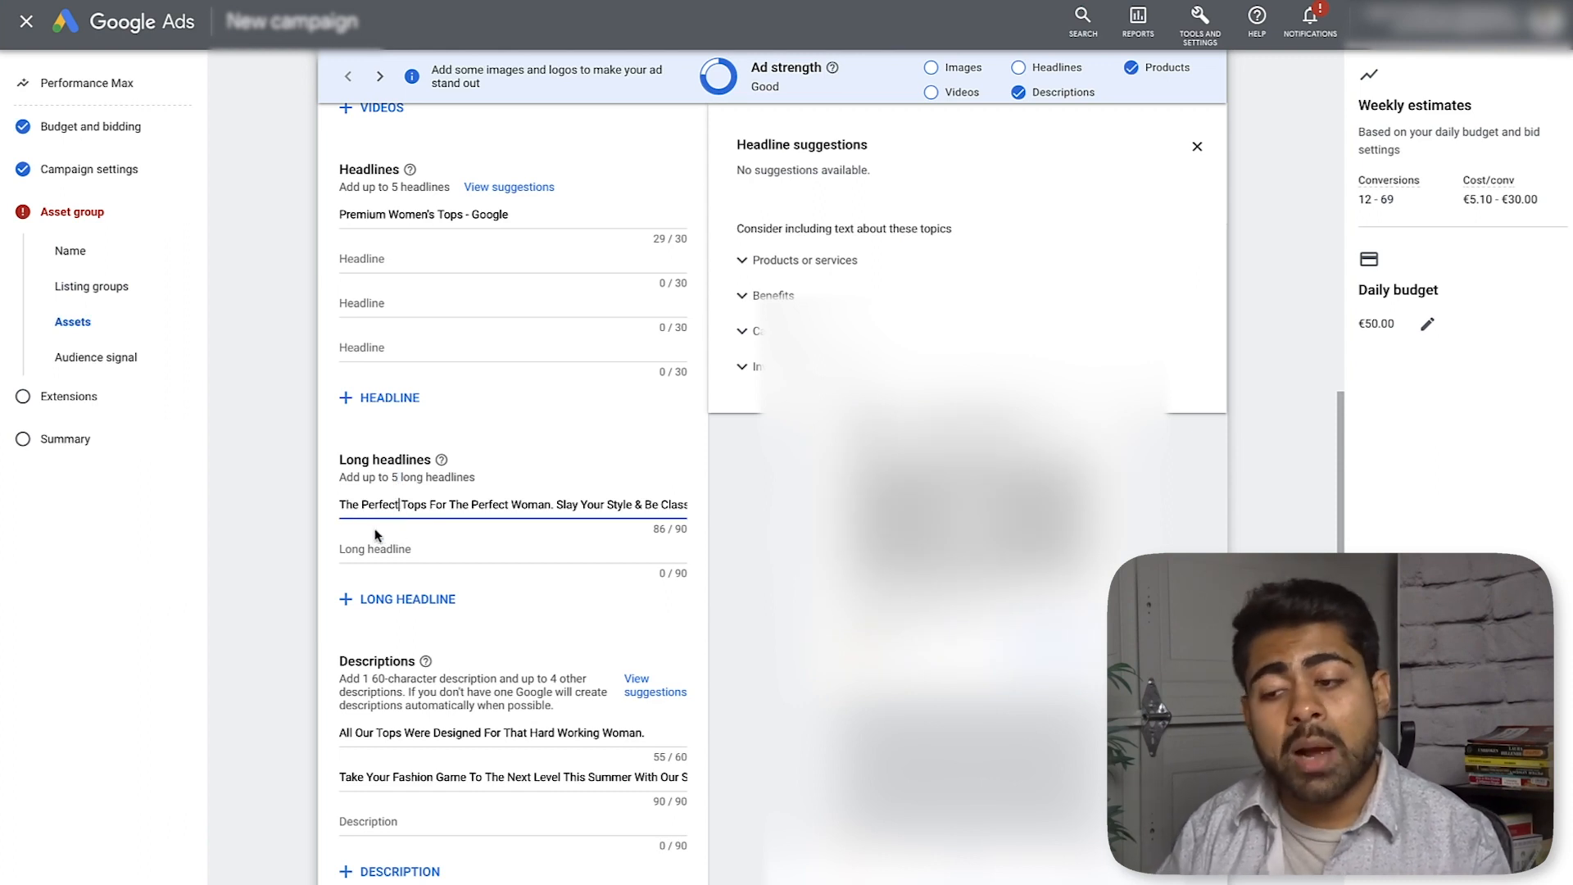
drag(566, 506, 720, 520)
click(664, 505)
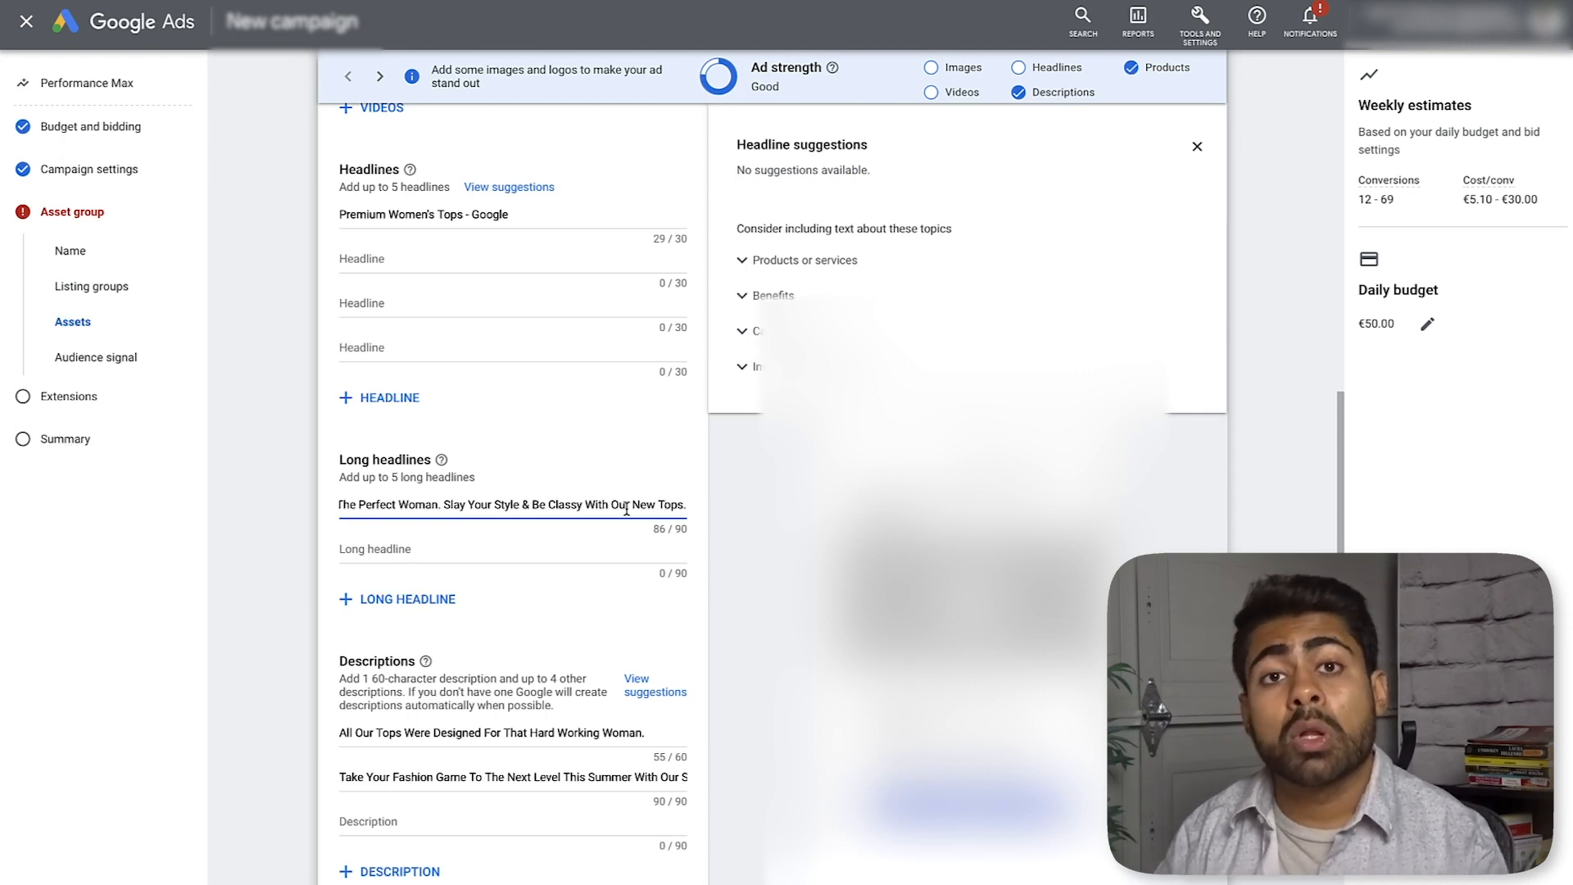
triple_click(433, 479)
scroll(433, 479, down, 4)
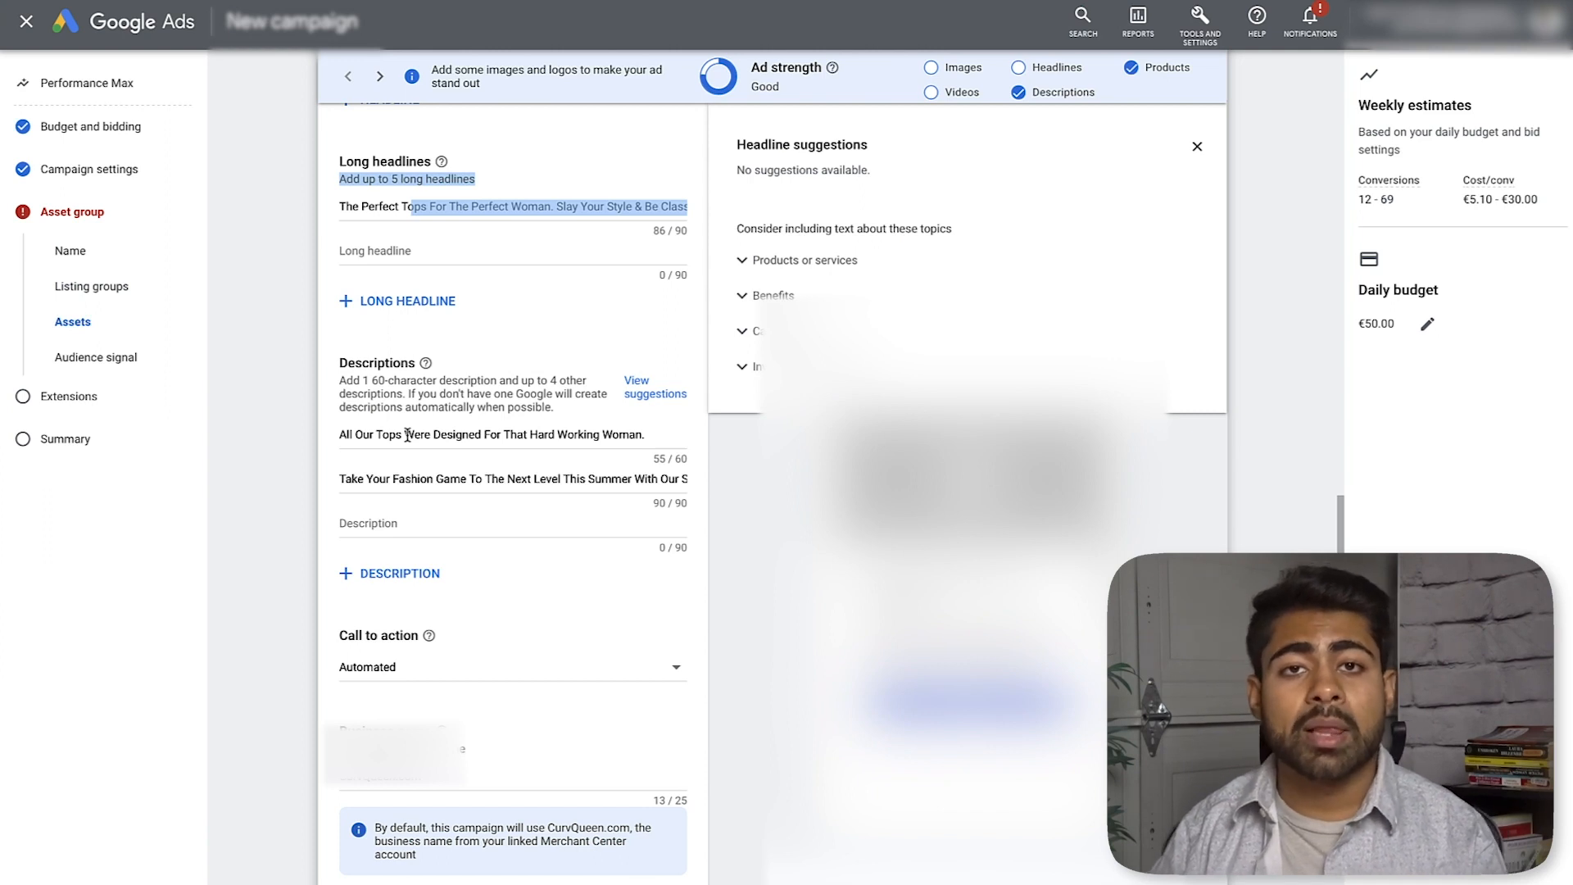
Step: Read through the full wording of both ad descriptions and check the empty third description field
triple_click(423, 435)
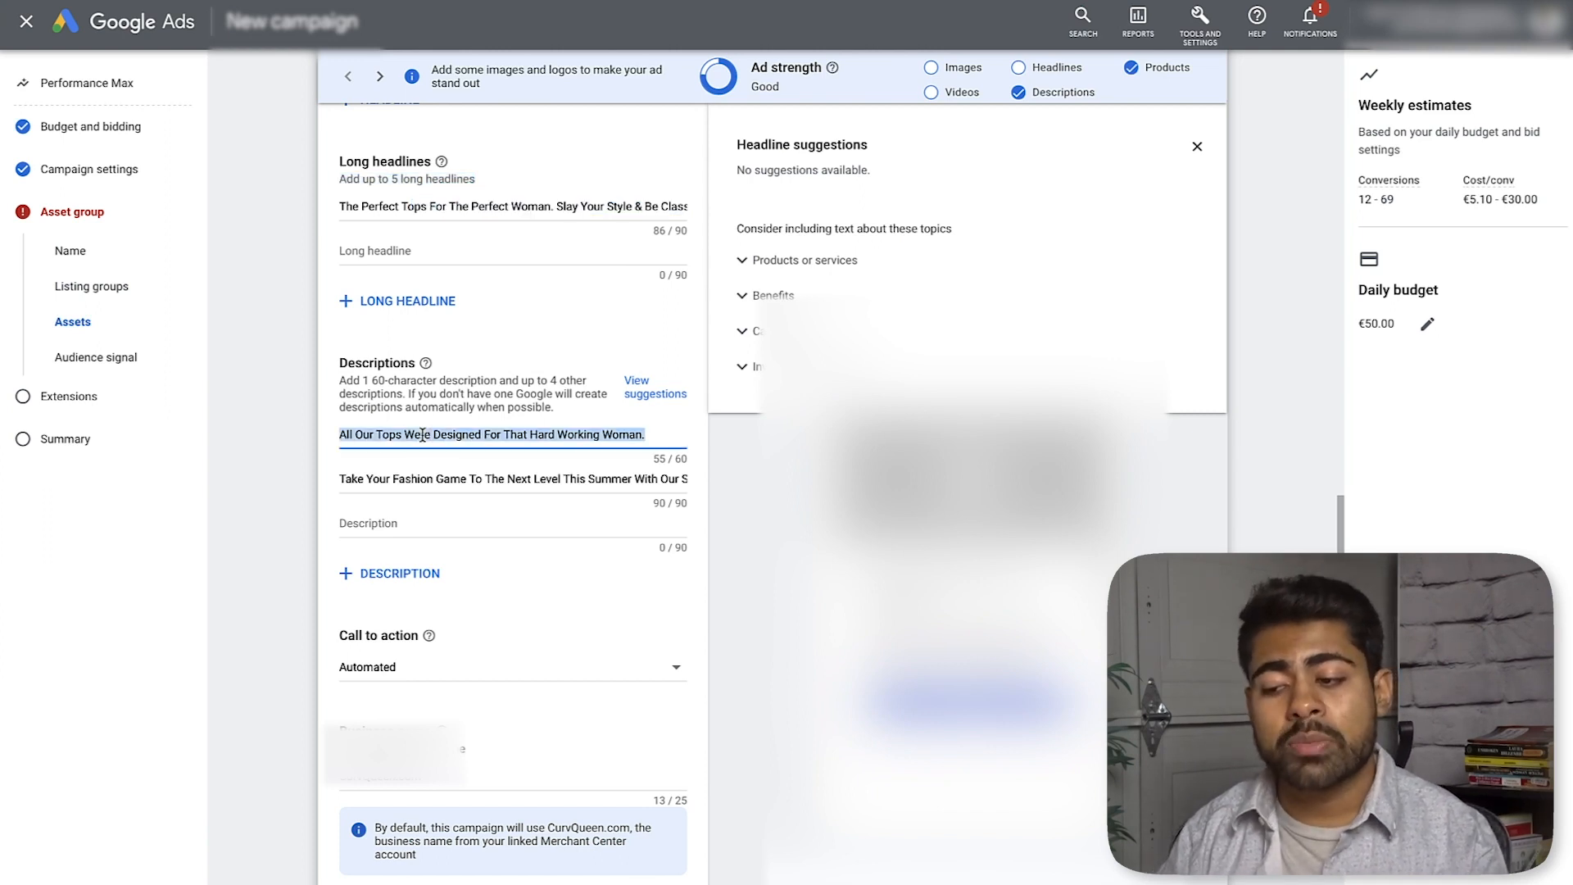
triple_click(438, 478)
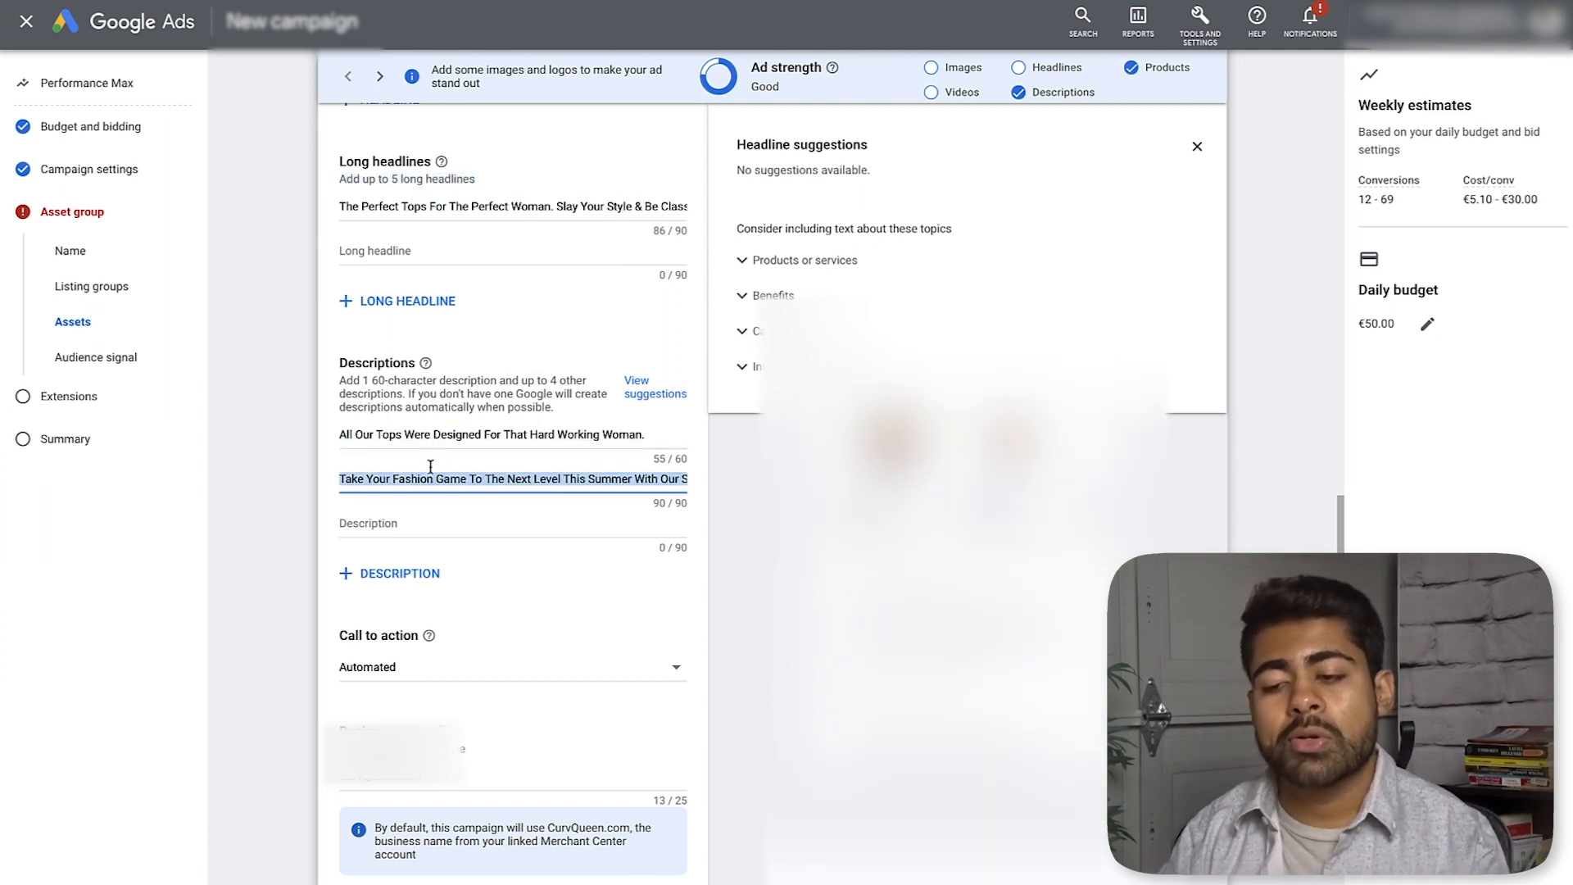
triple_click(388, 438)
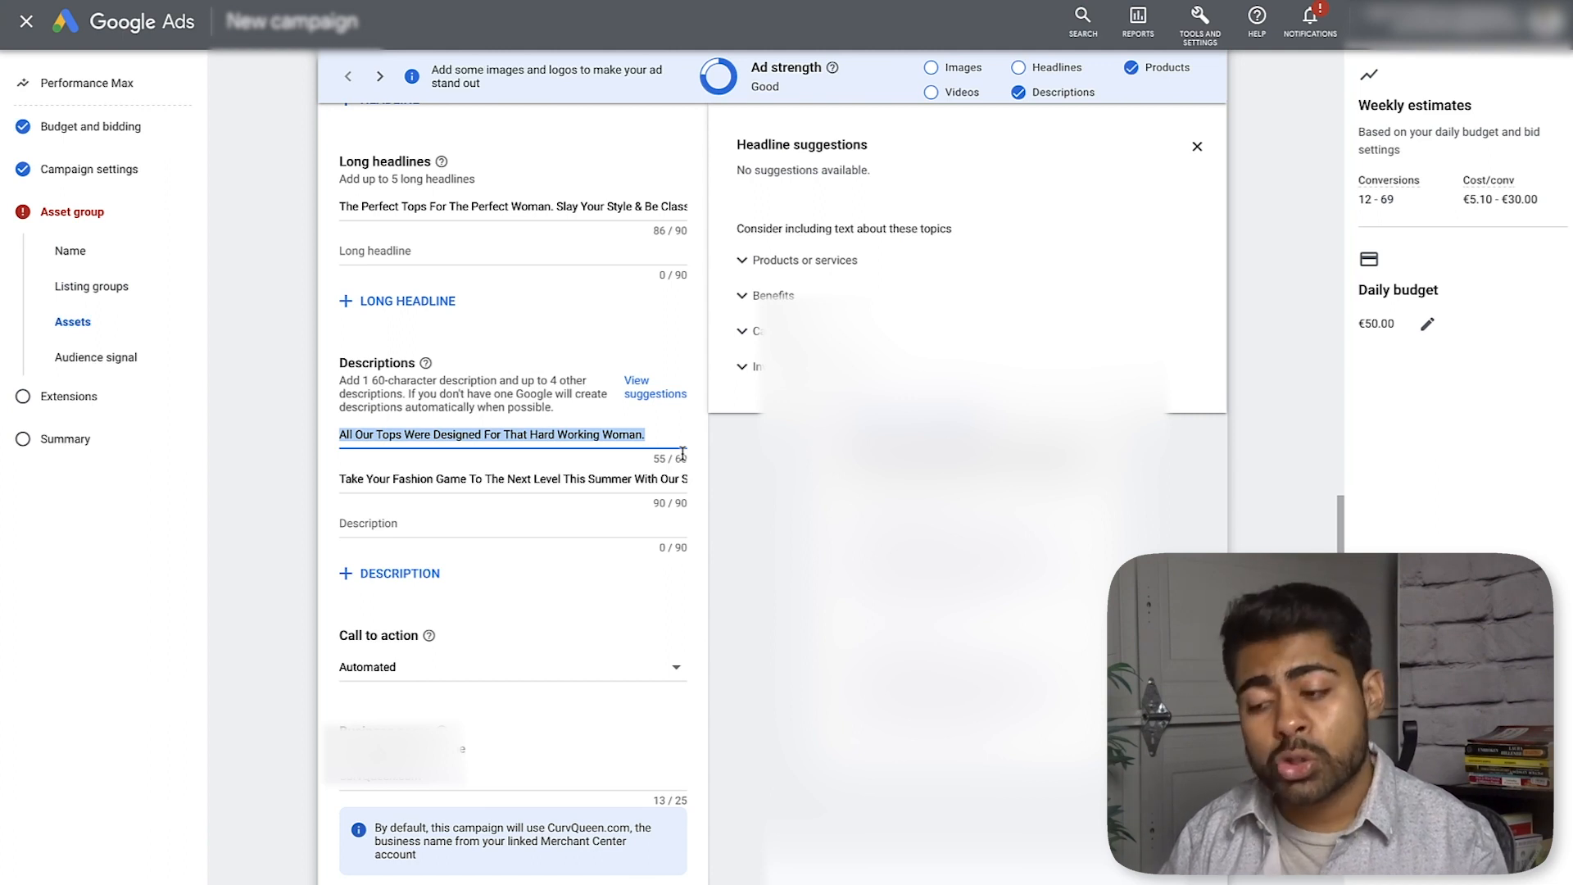
triple_click(668, 496)
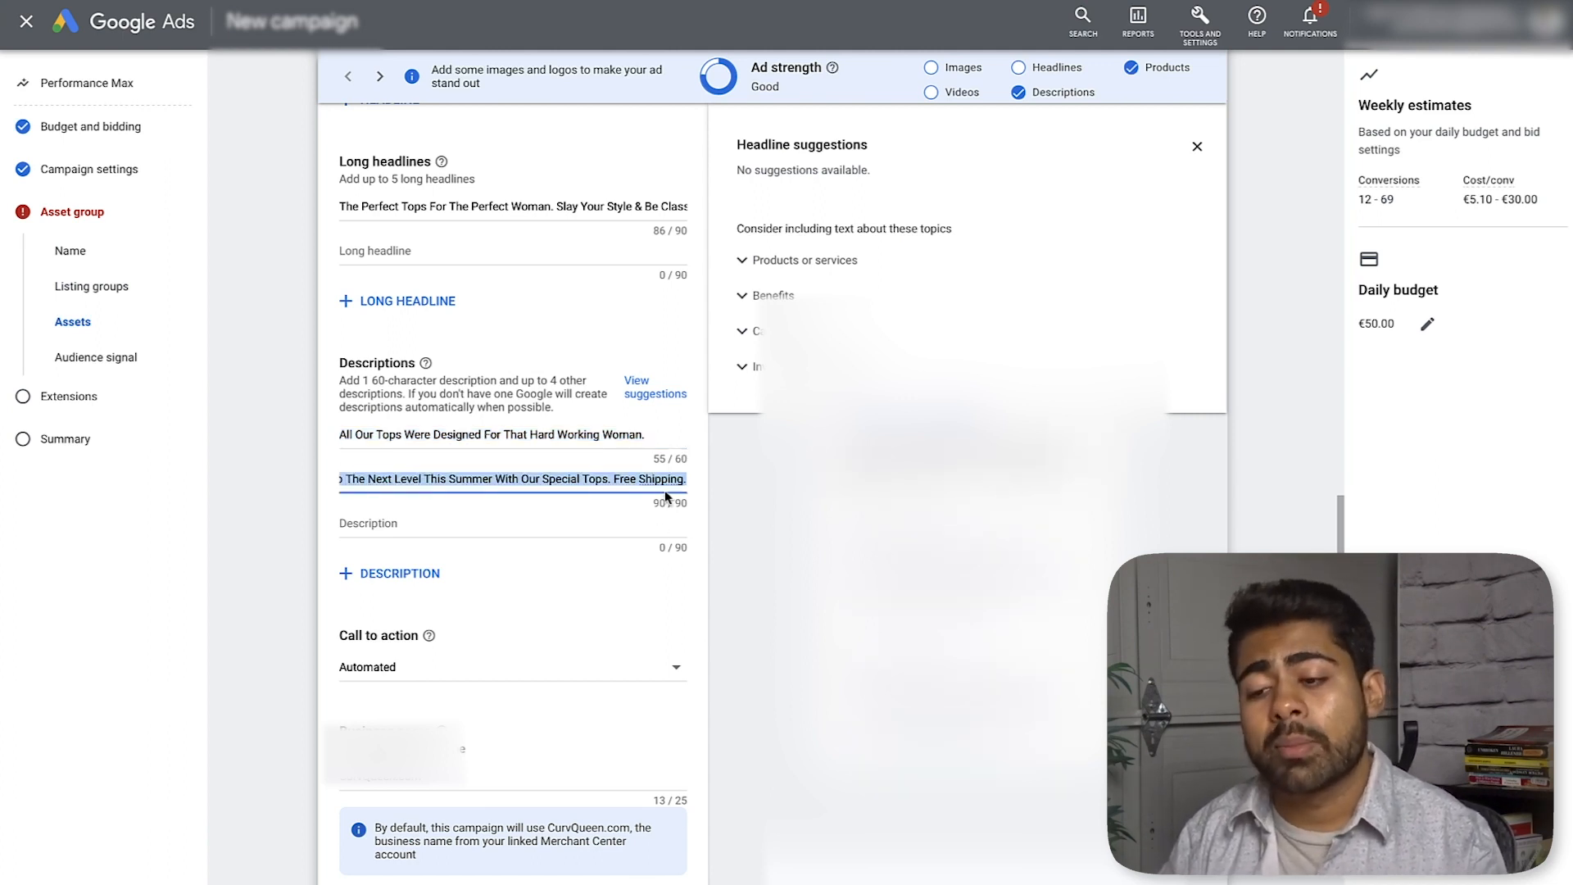
drag(492, 490, 334, 493)
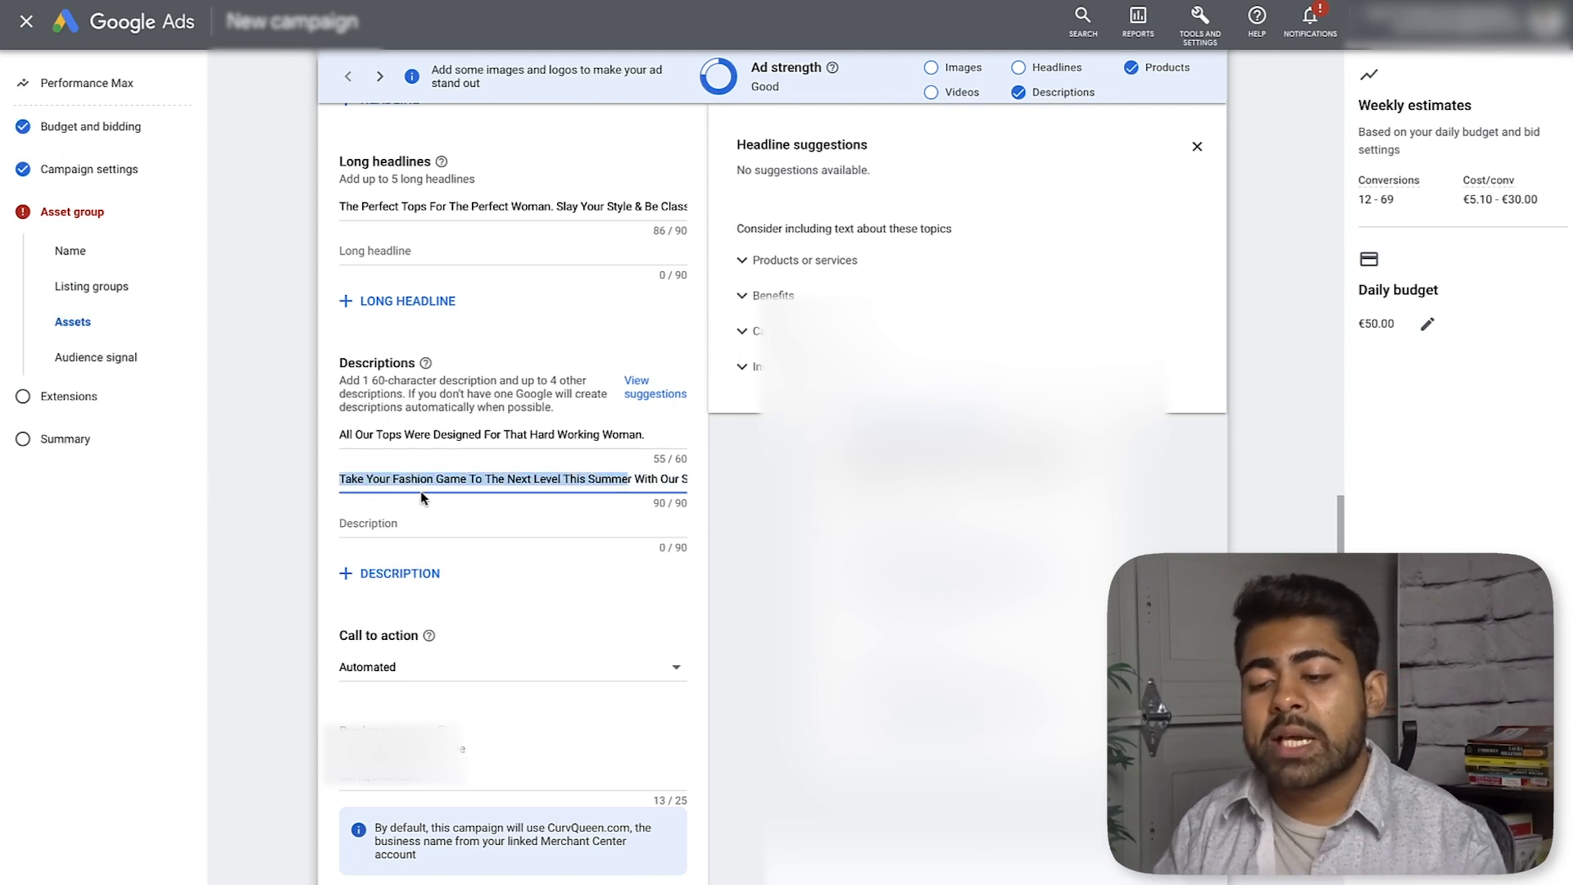
click(457, 482)
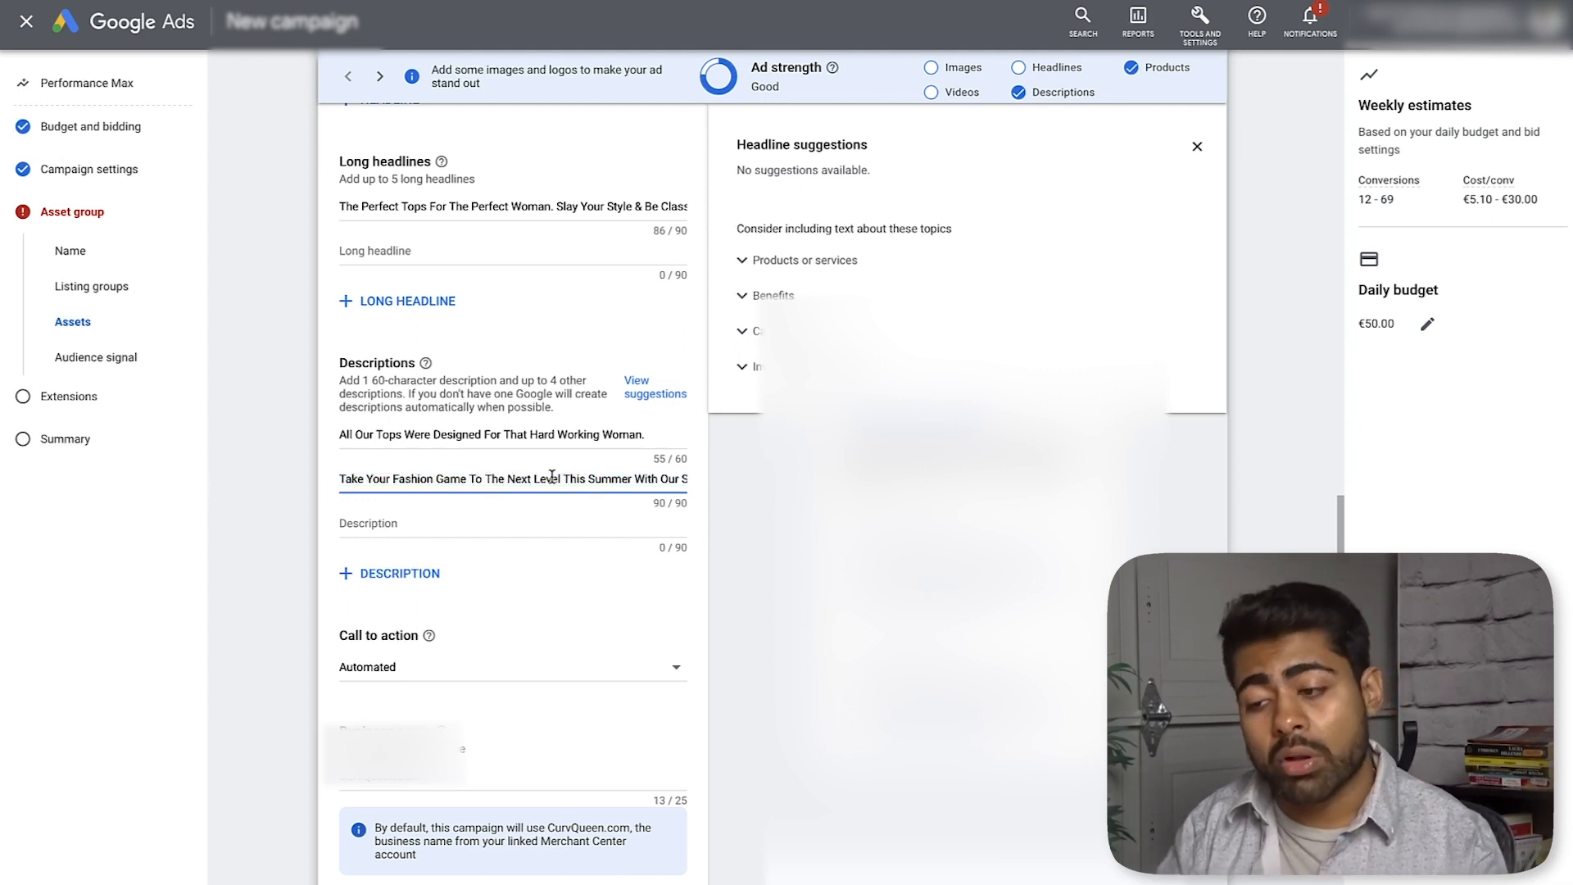
drag(535, 478, 686, 476)
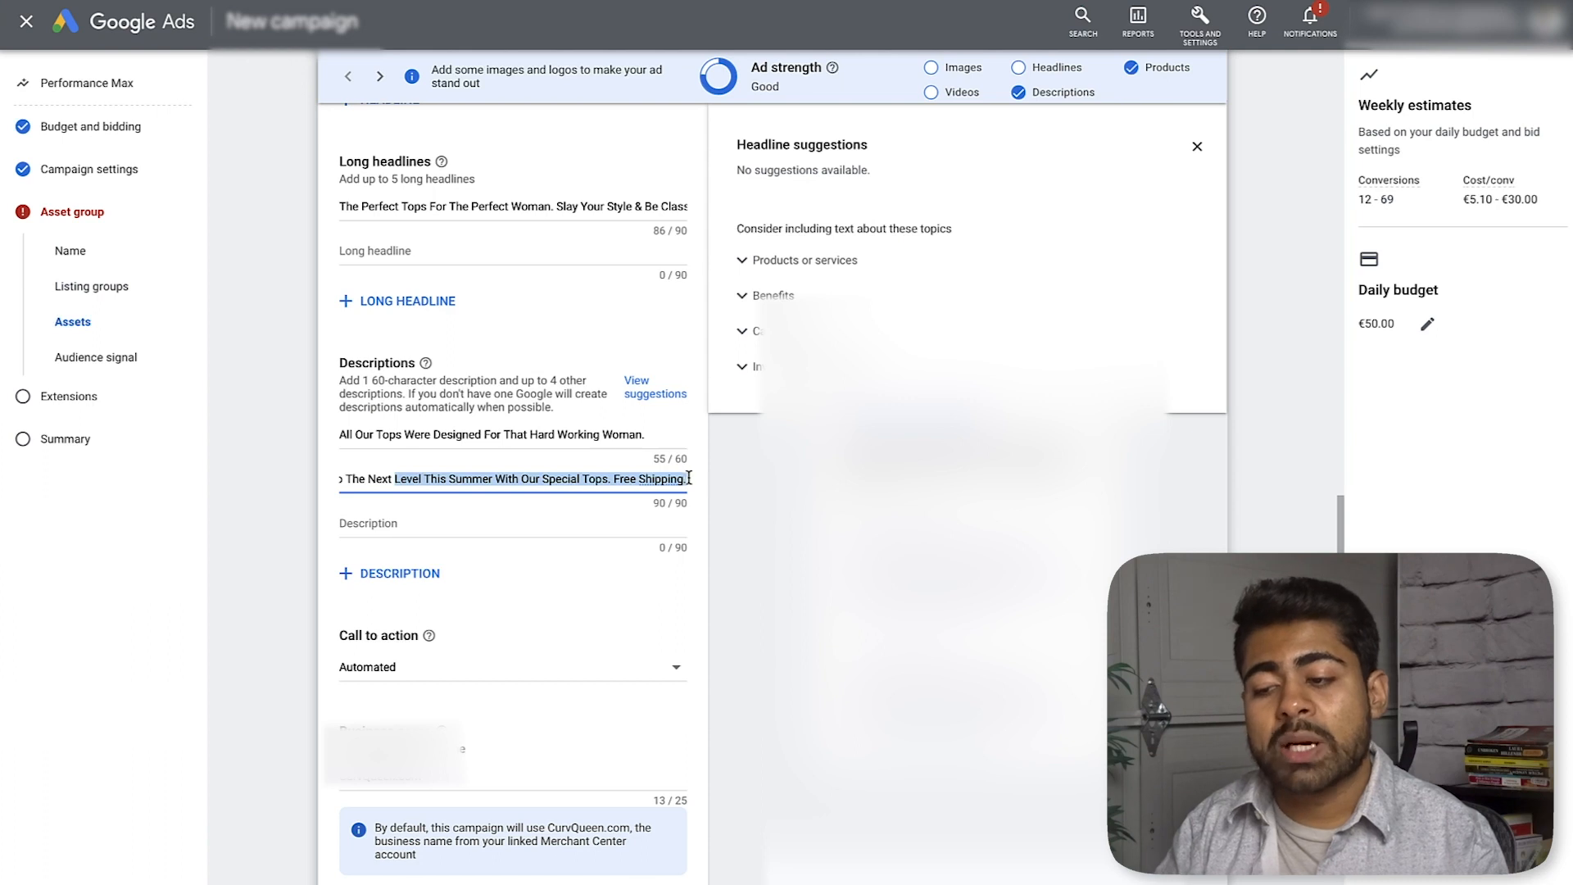
click(712, 491)
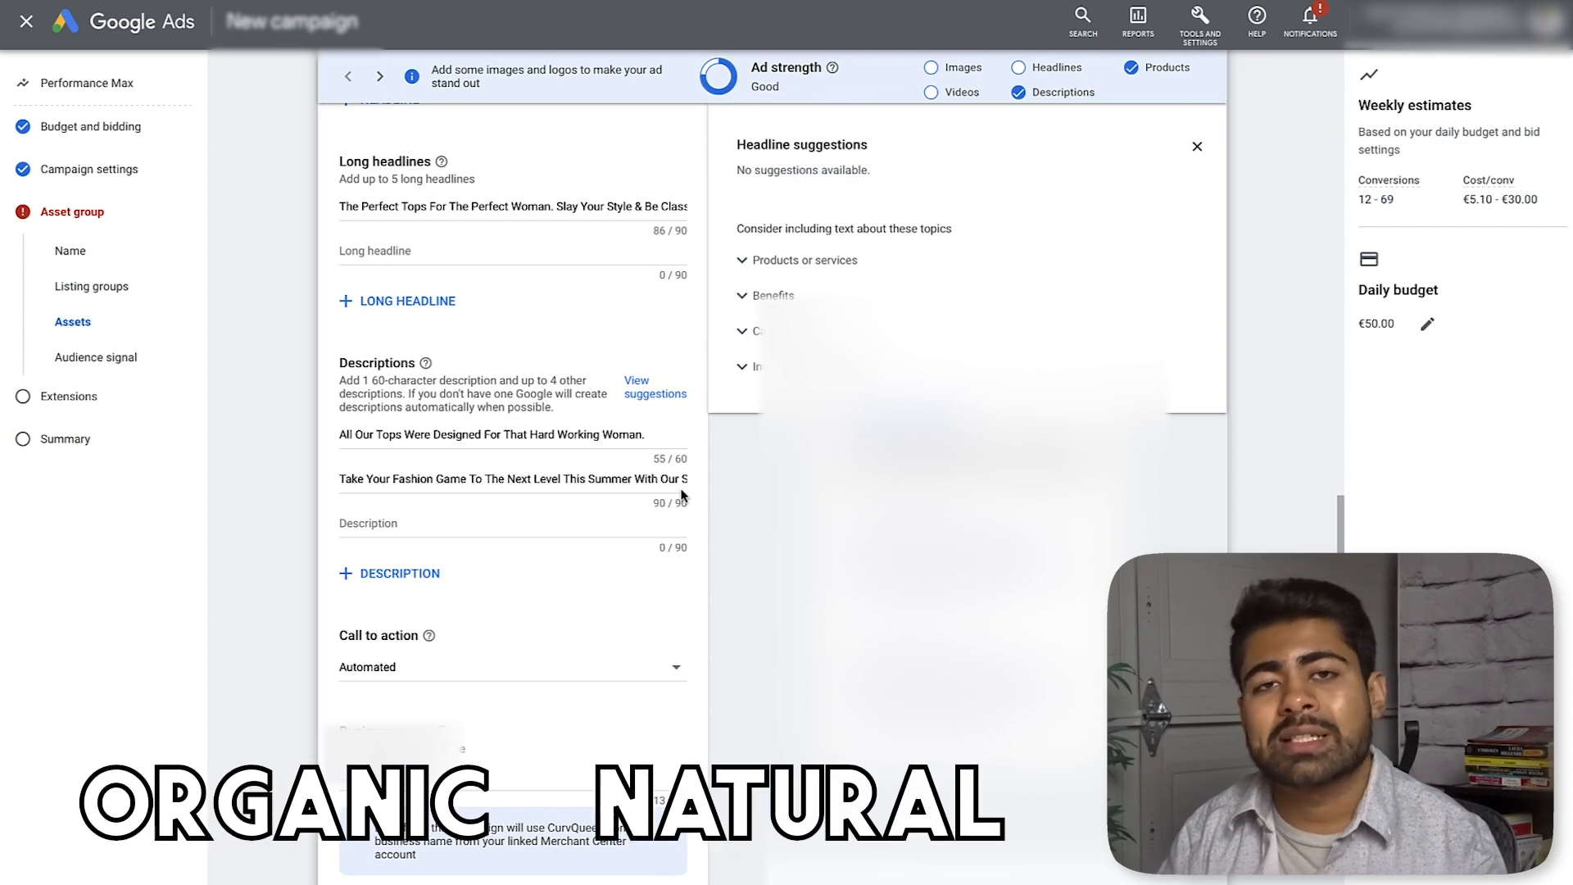
double_click(670, 479)
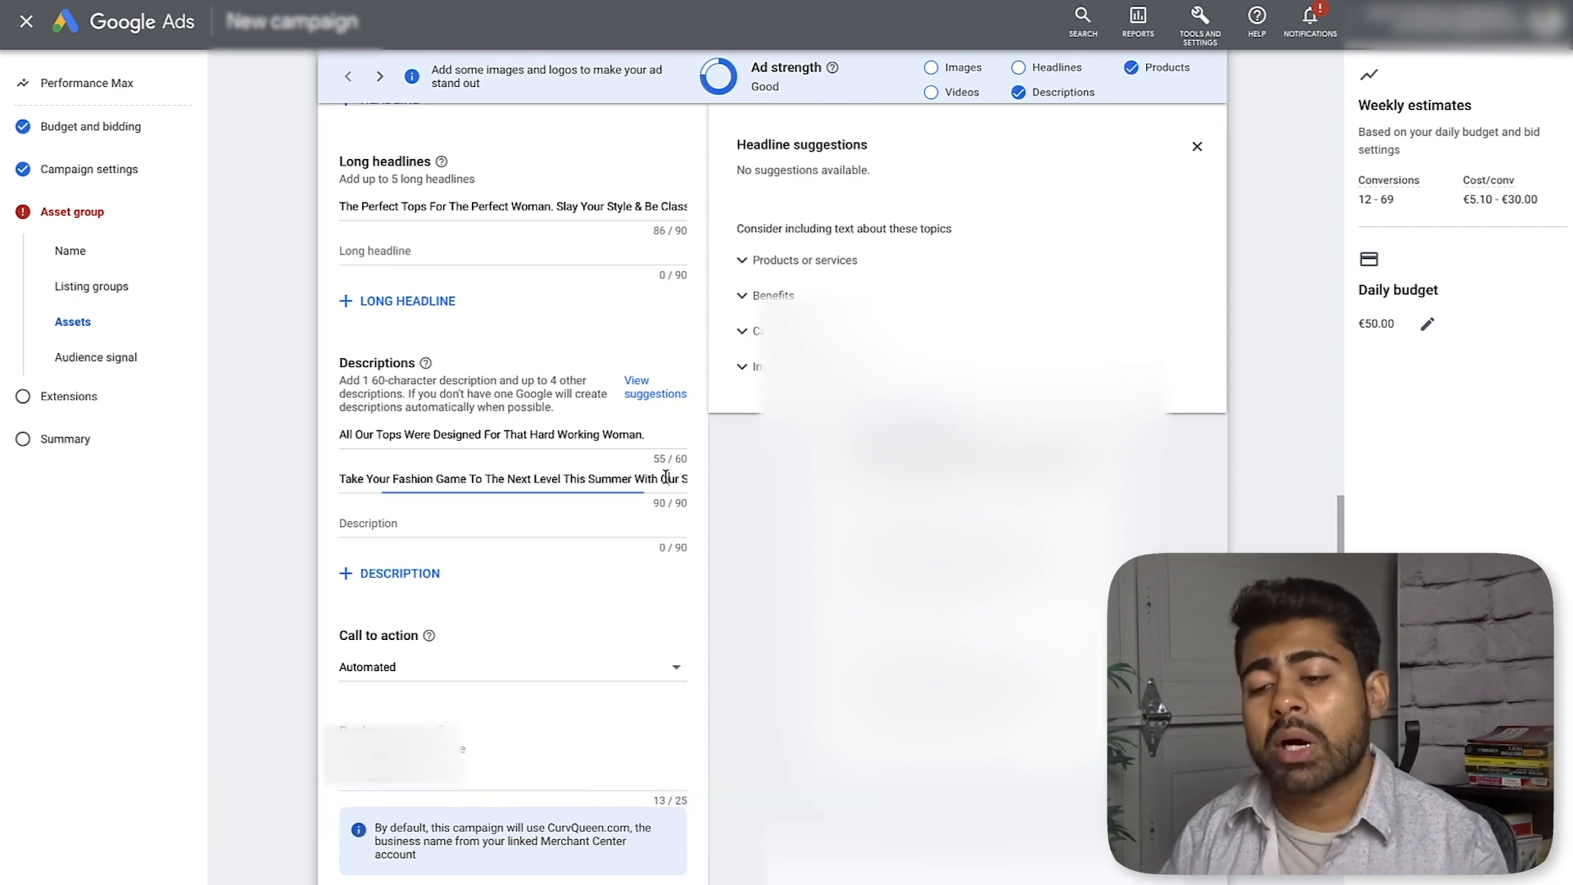
scroll(578, 416, down, 1)
click(506, 447)
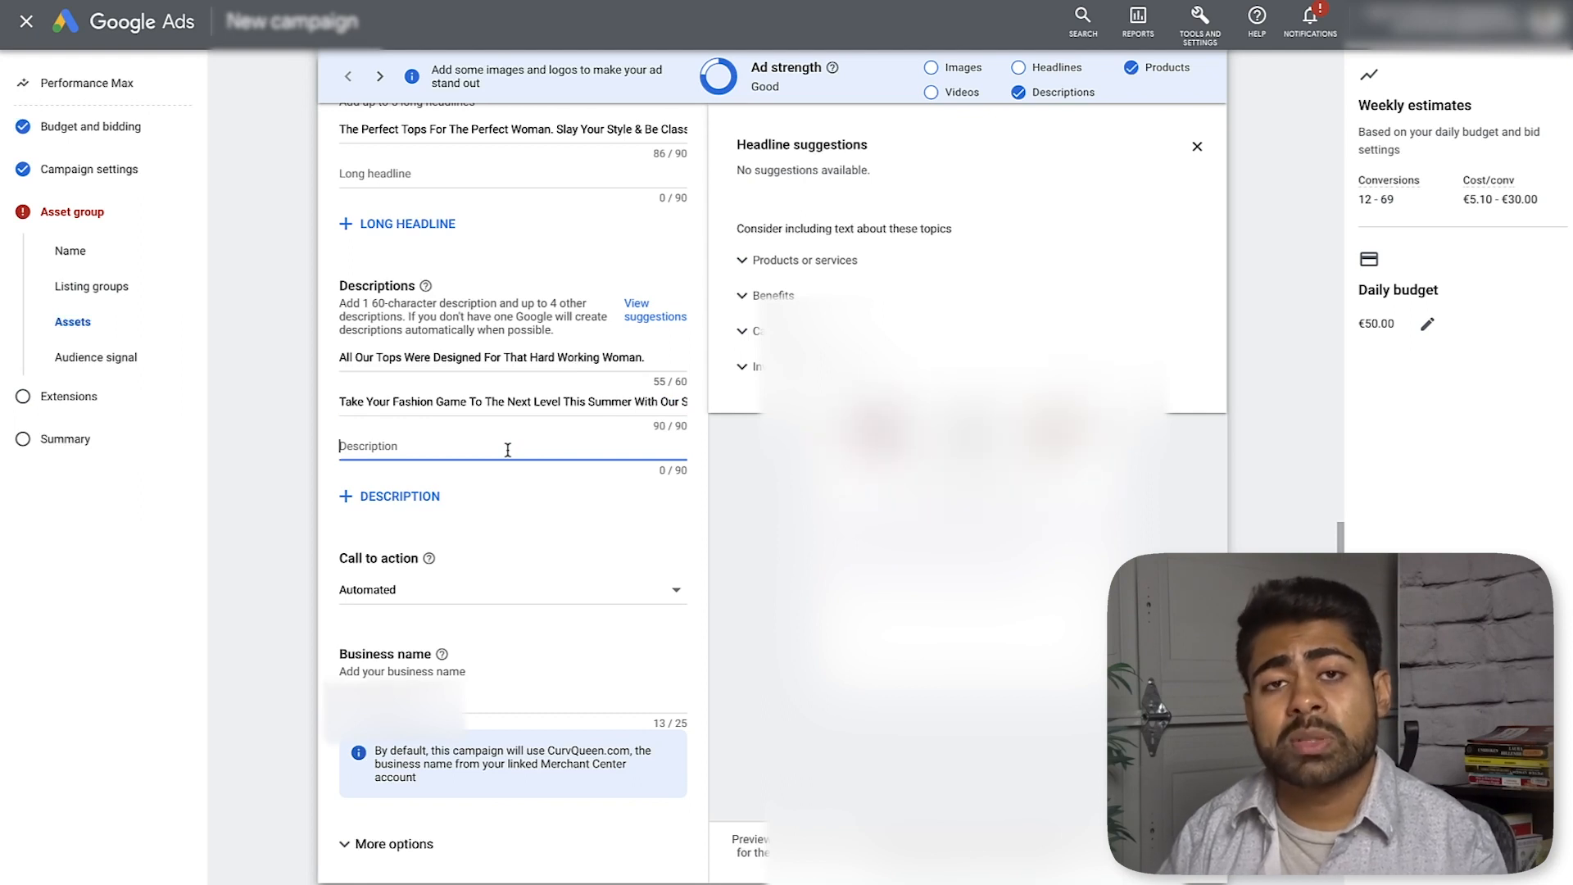
Step: Set the asset group's call to action to "Shop now"
scroll(506, 450, down, 2)
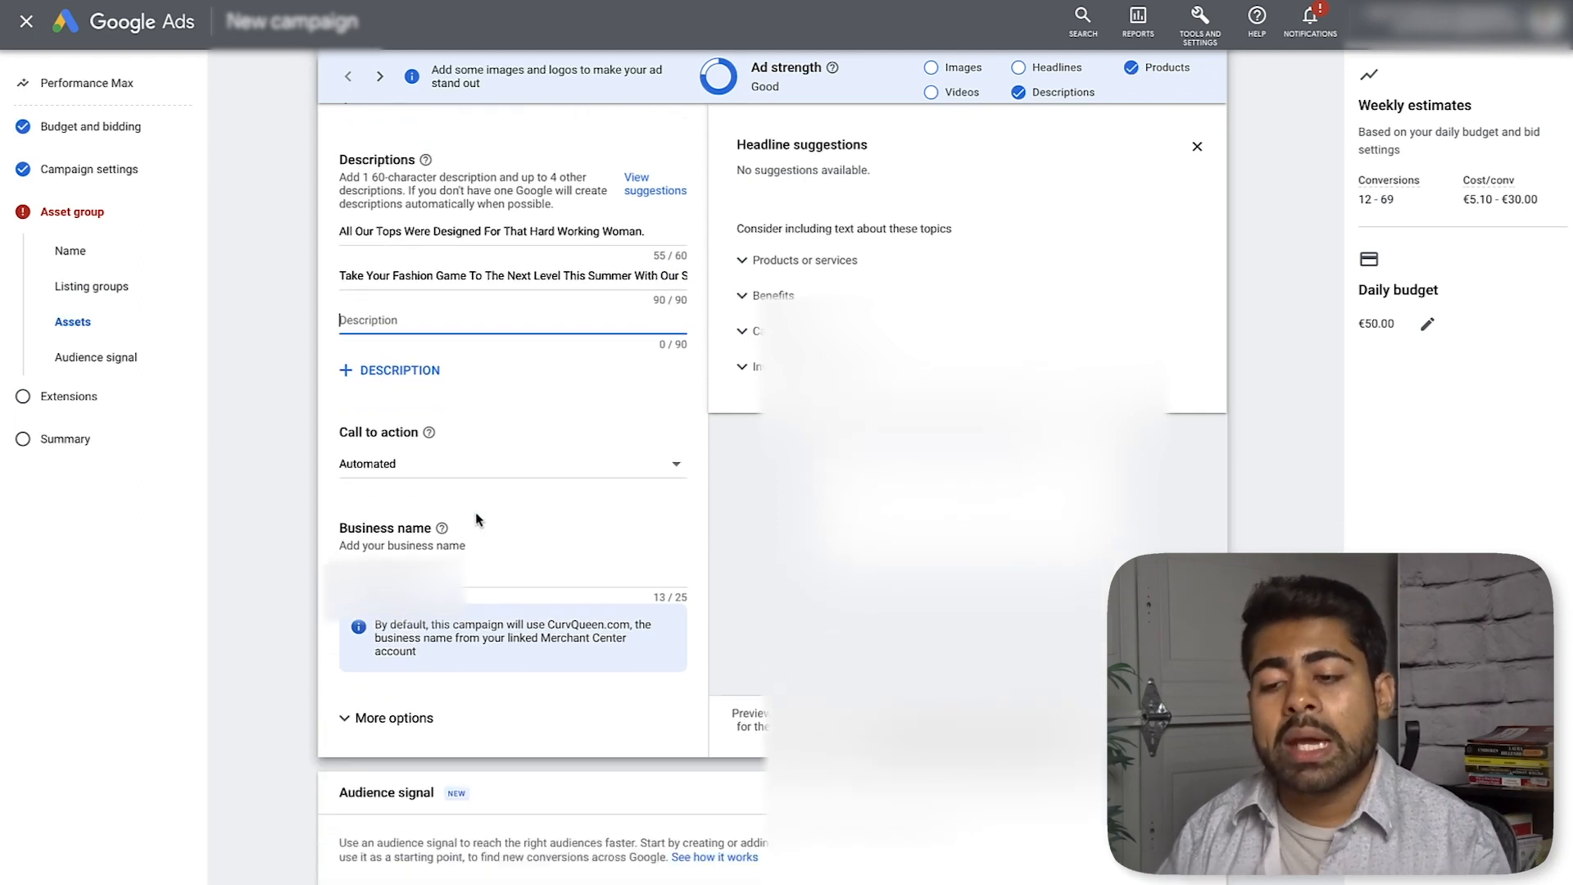
click(397, 465)
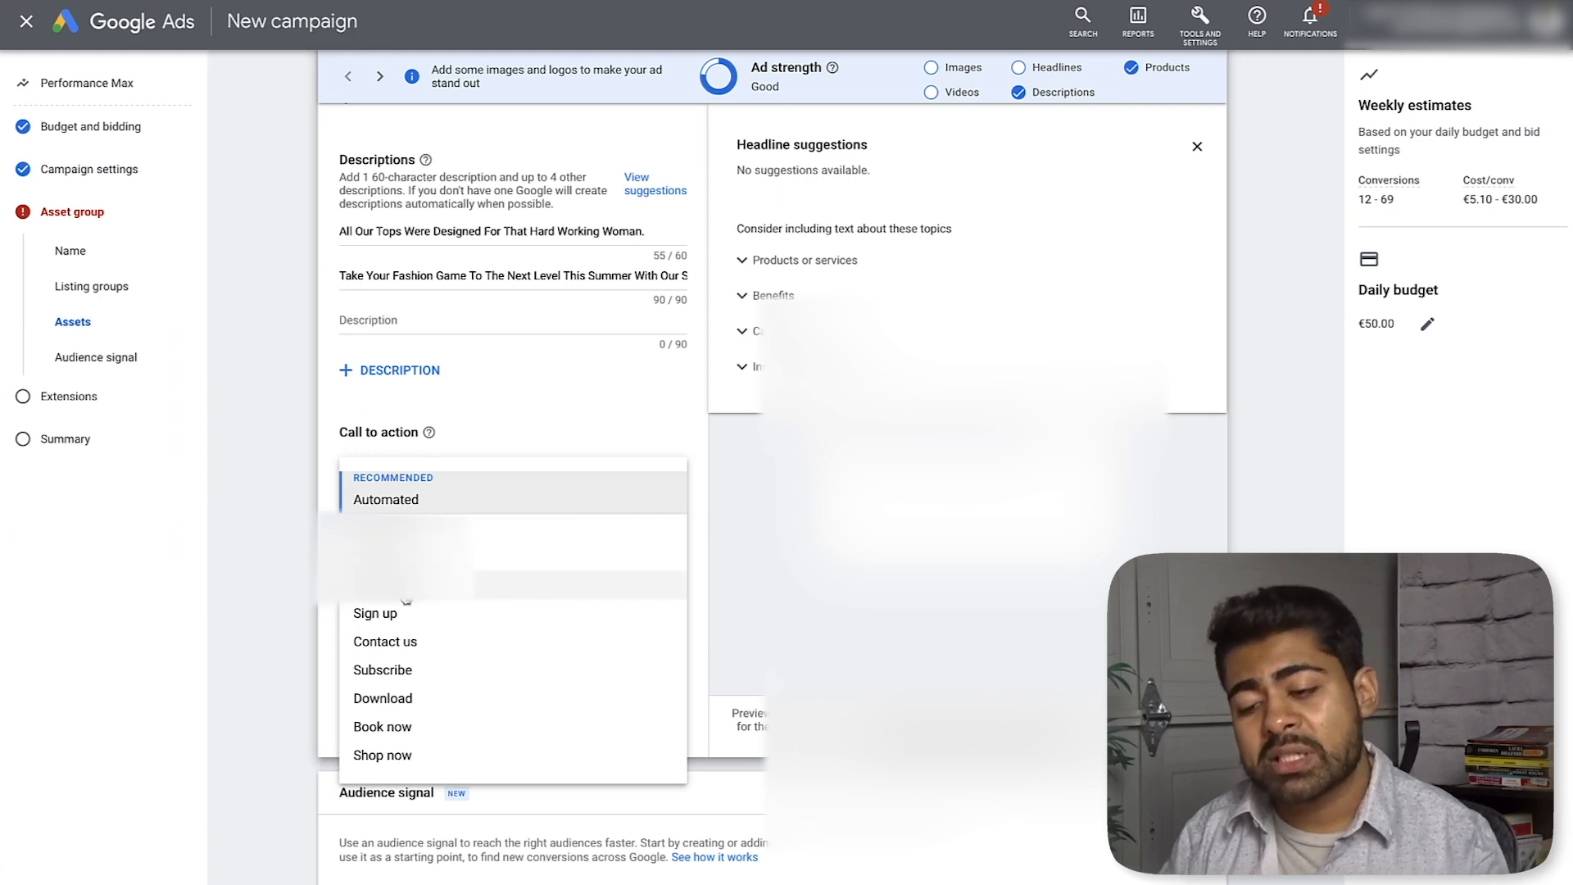
click(407, 753)
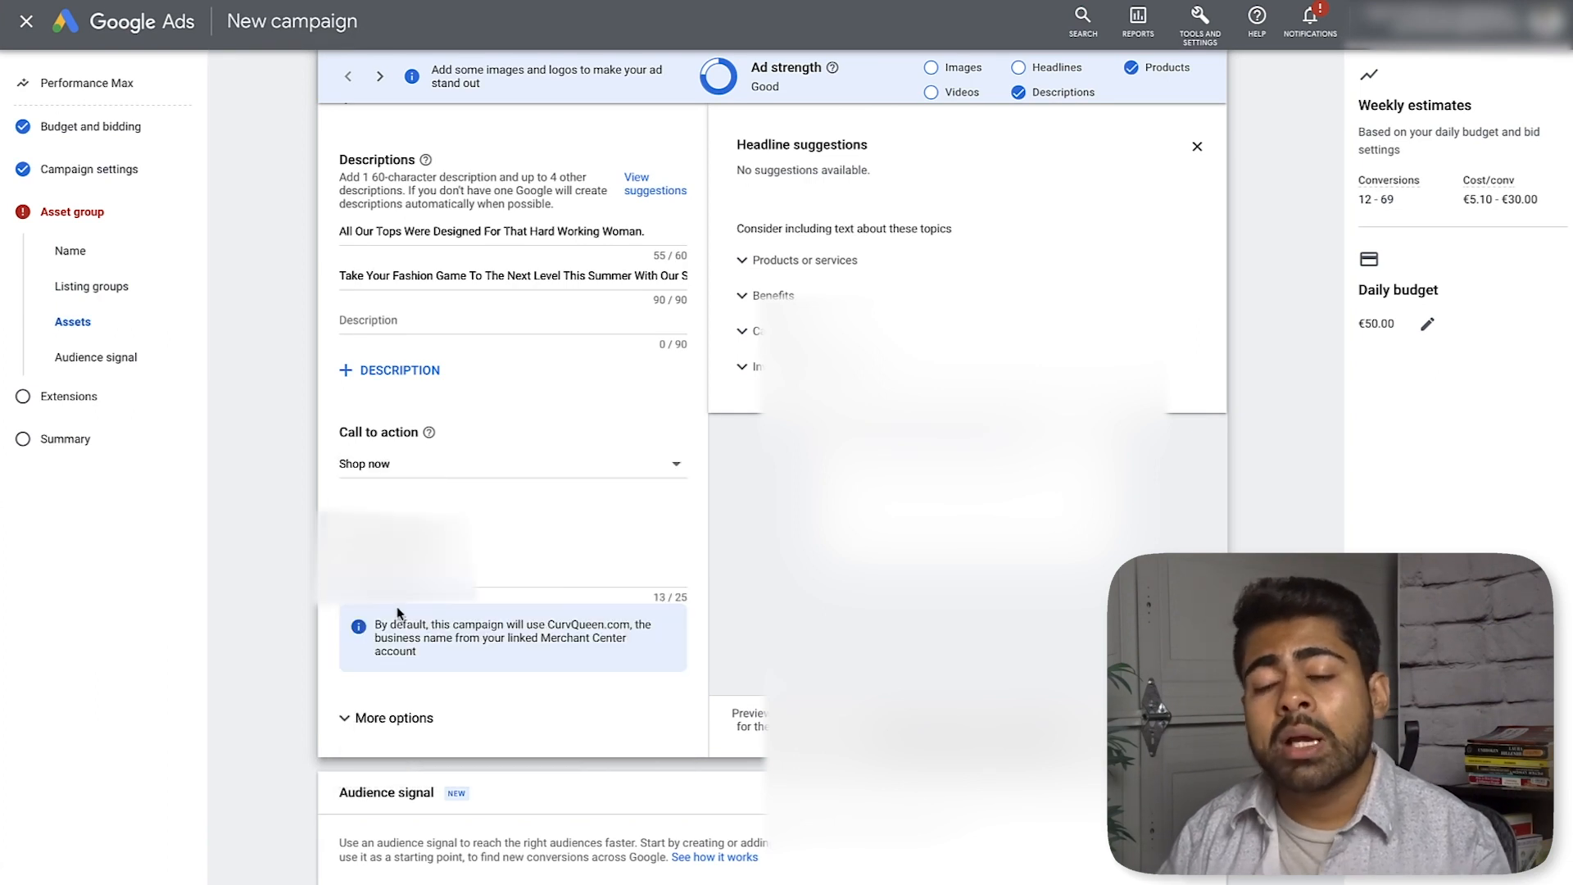
click(400, 465)
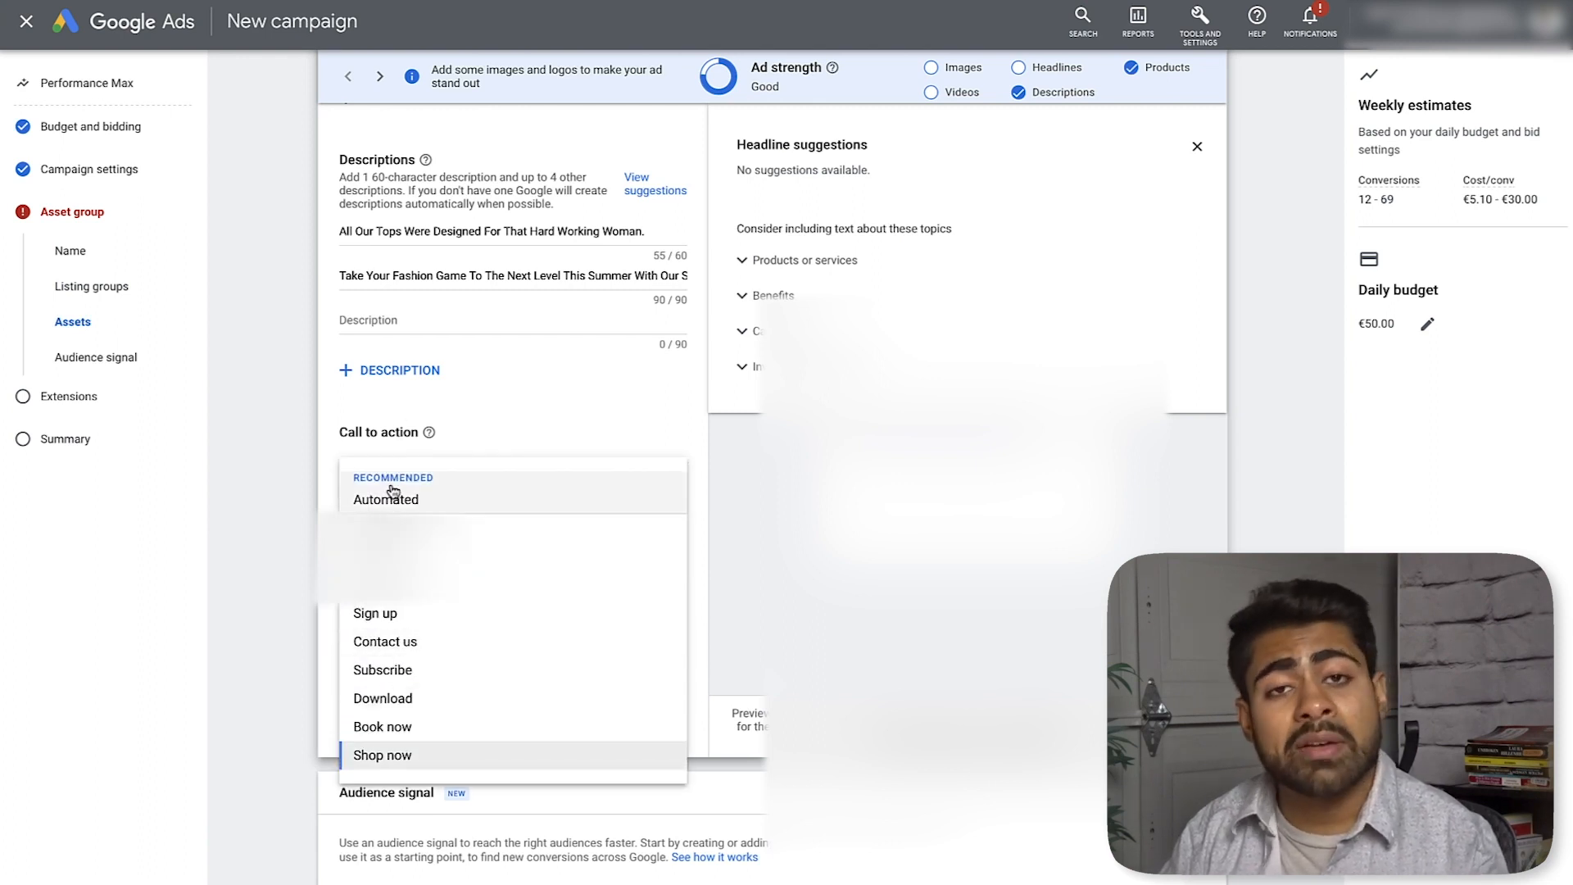
click(335, 451)
Step: Expand the additional asset options and look over the HTML5 and ad URL settings, plus the text assets above
scroll(337, 459, down, 1)
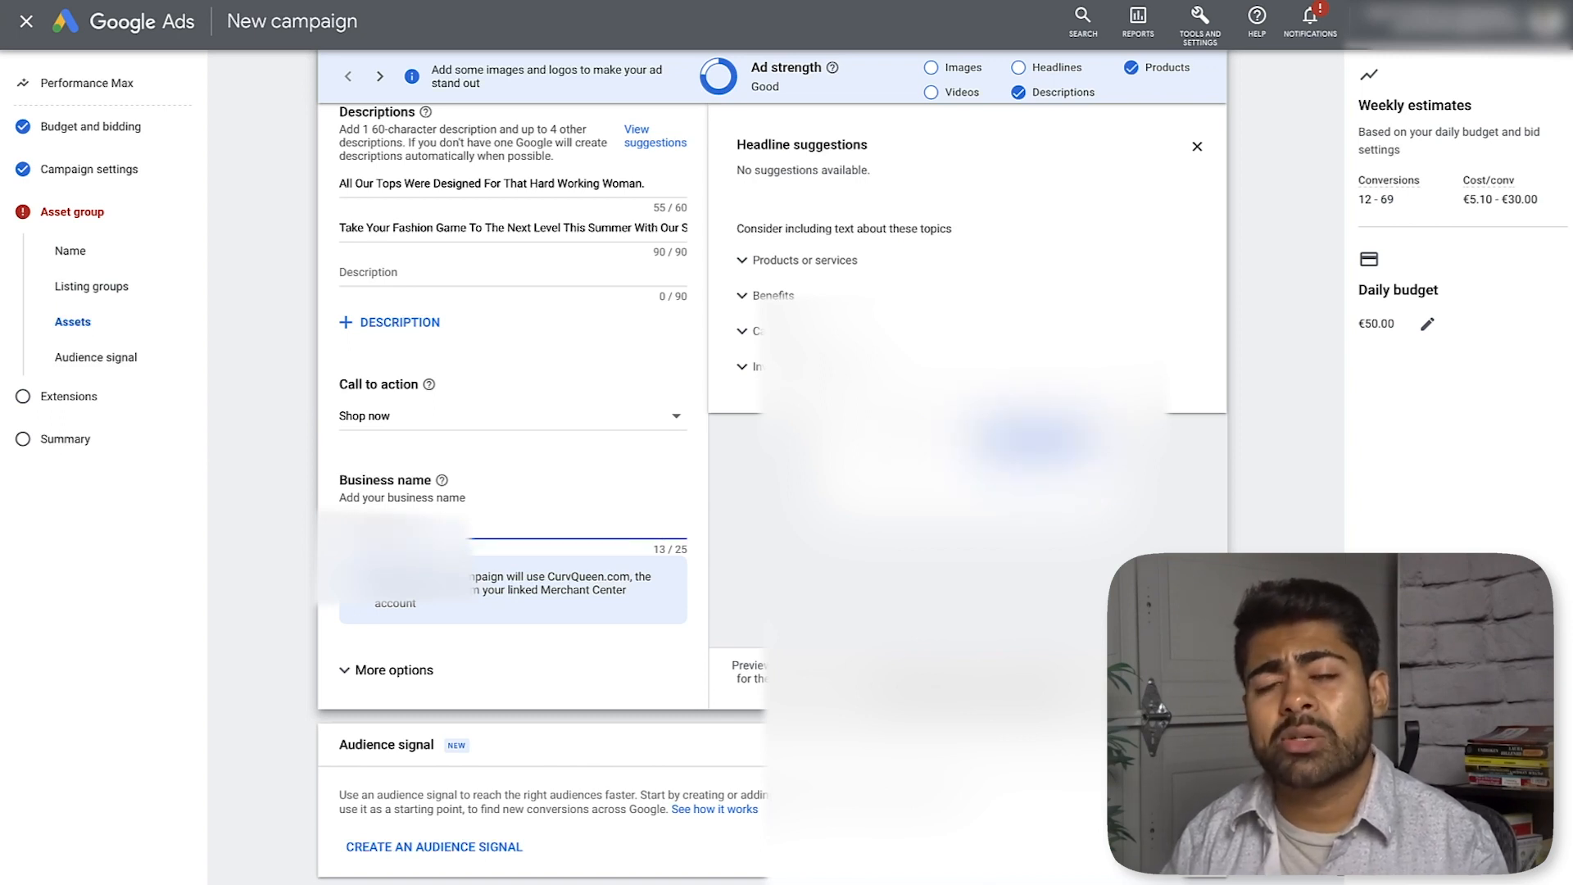
click(355, 672)
scroll(361, 647, down, 1)
scroll(360, 648, down, 3)
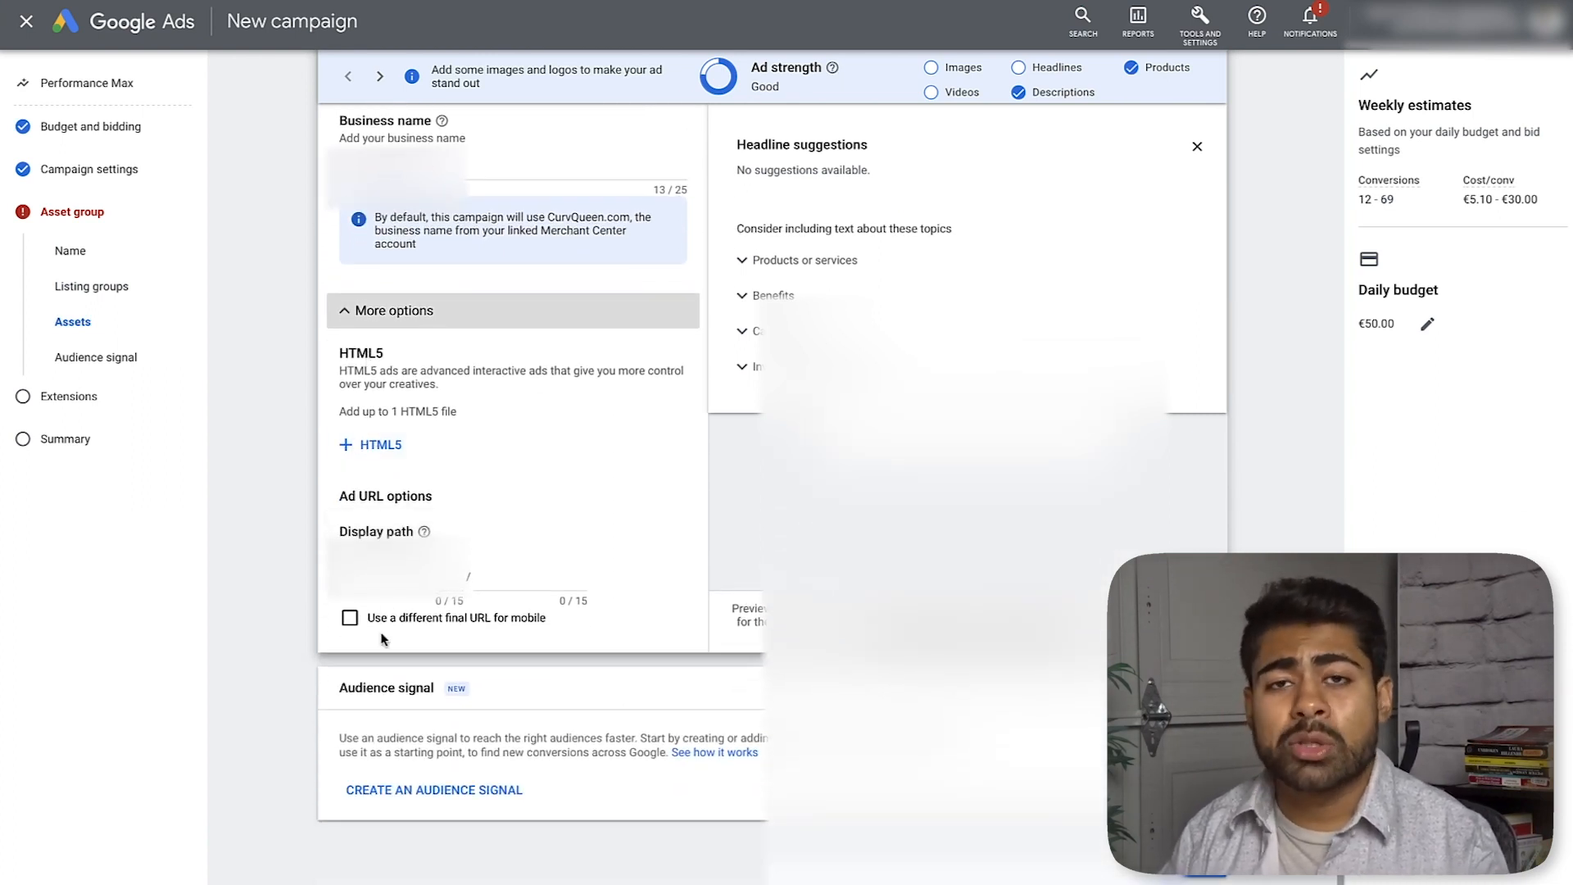
scroll(382, 640, down, 1)
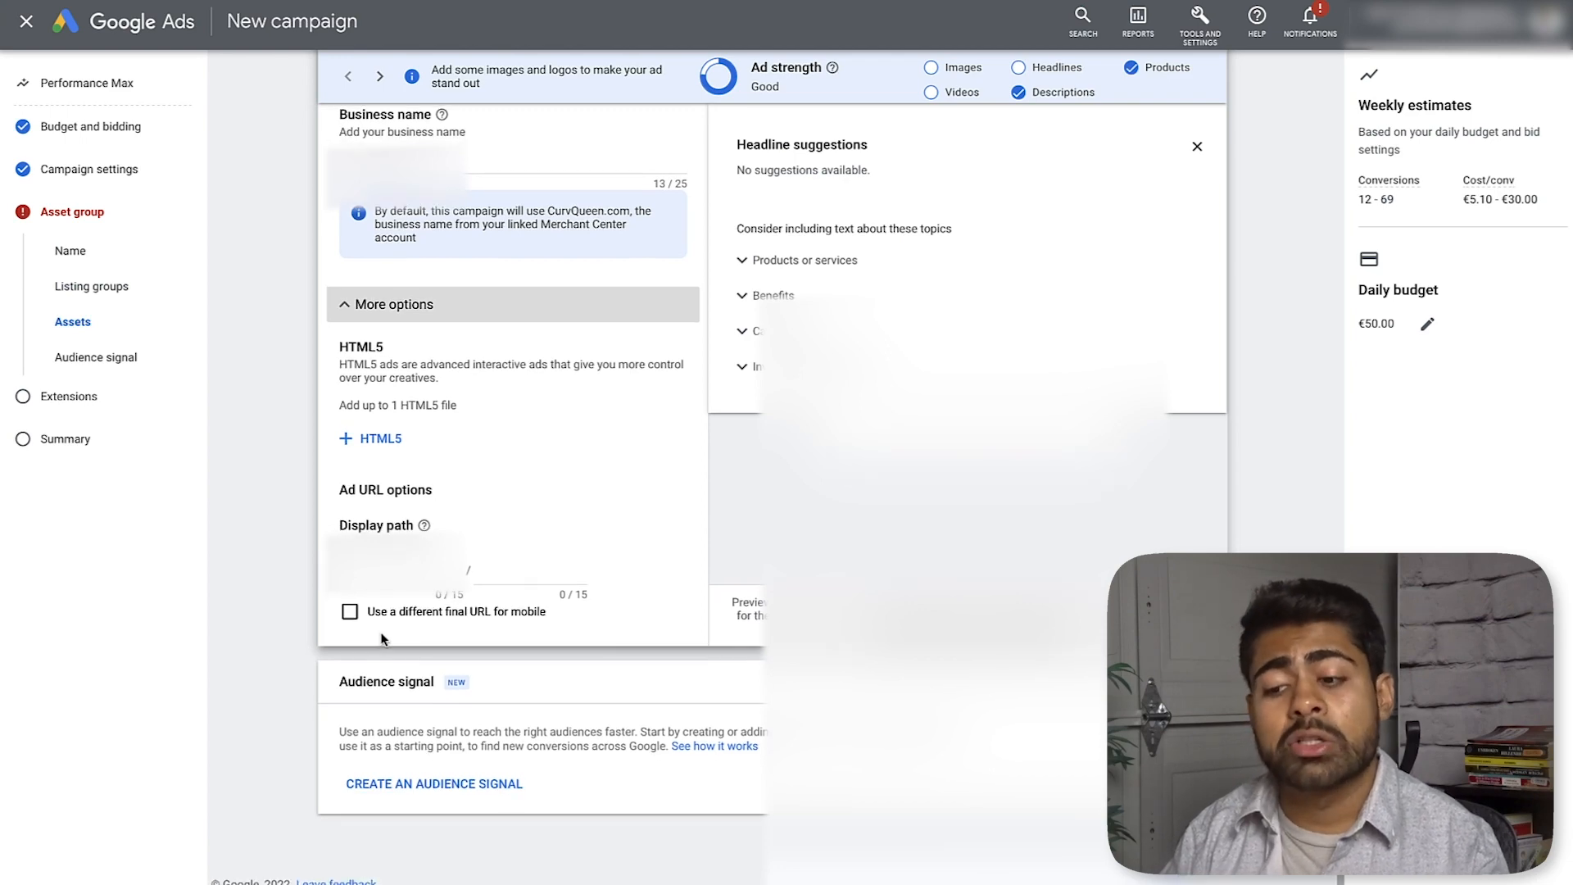
scroll(382, 639, up, 10)
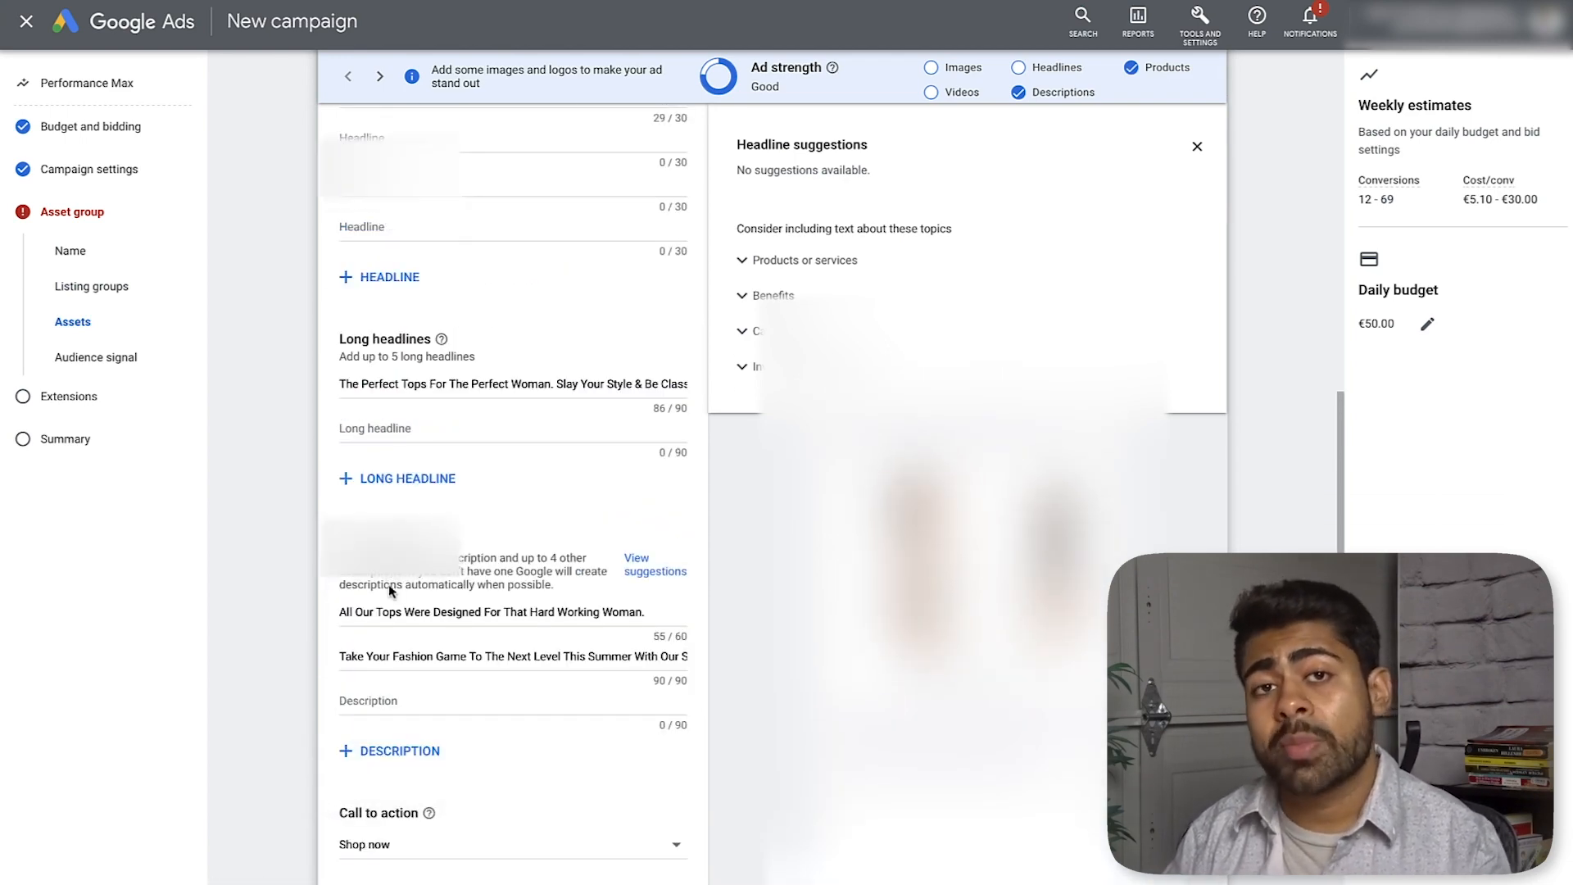
Step: Show the account tools overview to locate the Audience manager, and close it without opening anything
scroll(385, 595, down, 10)
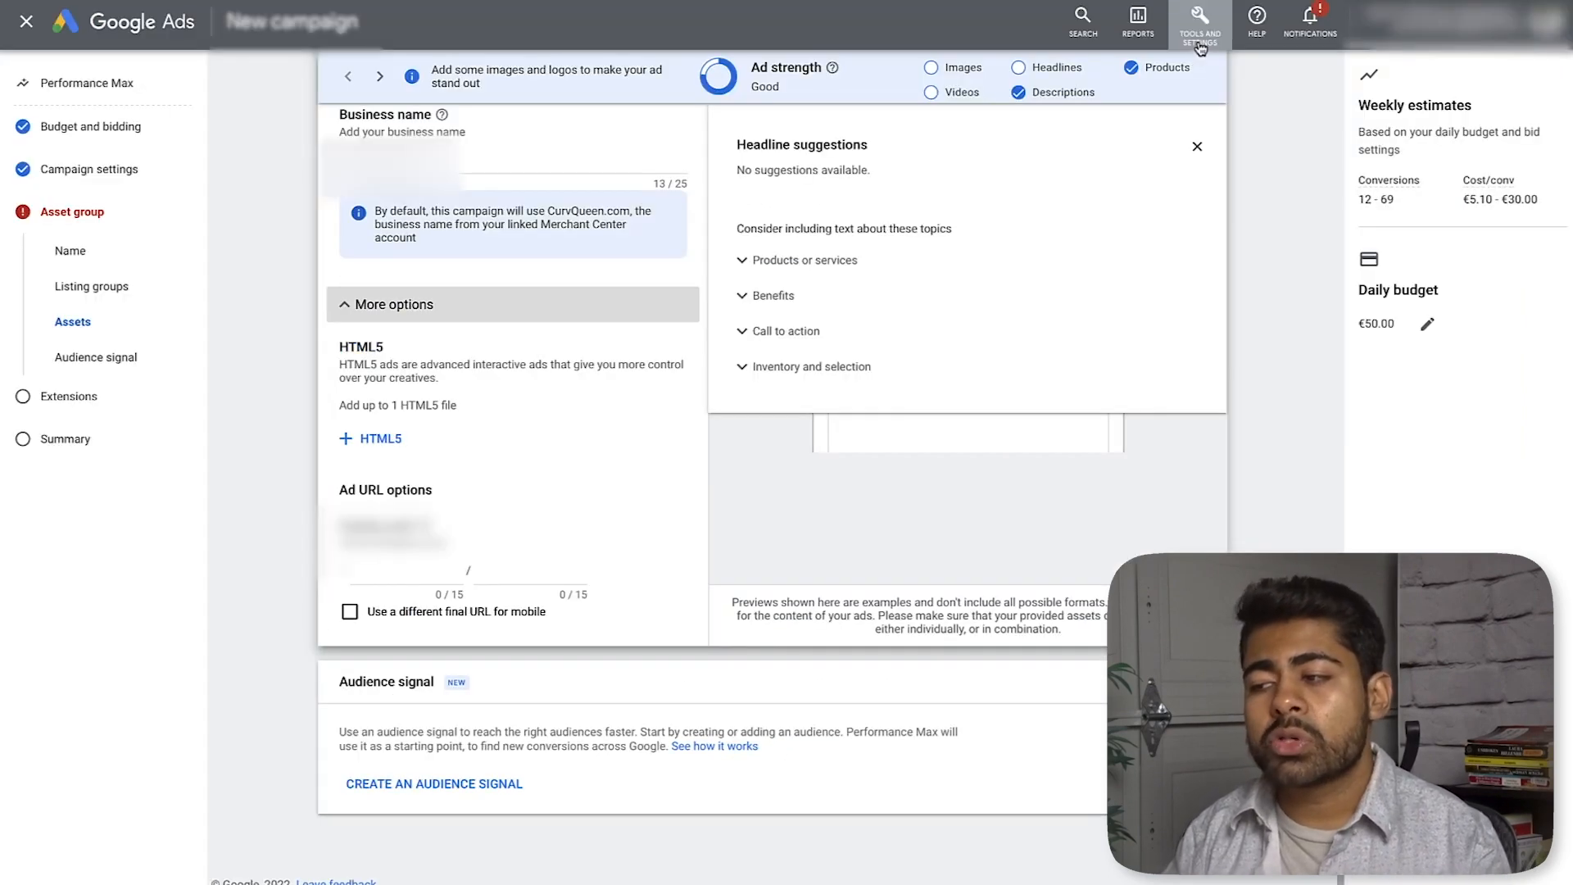
click(1200, 43)
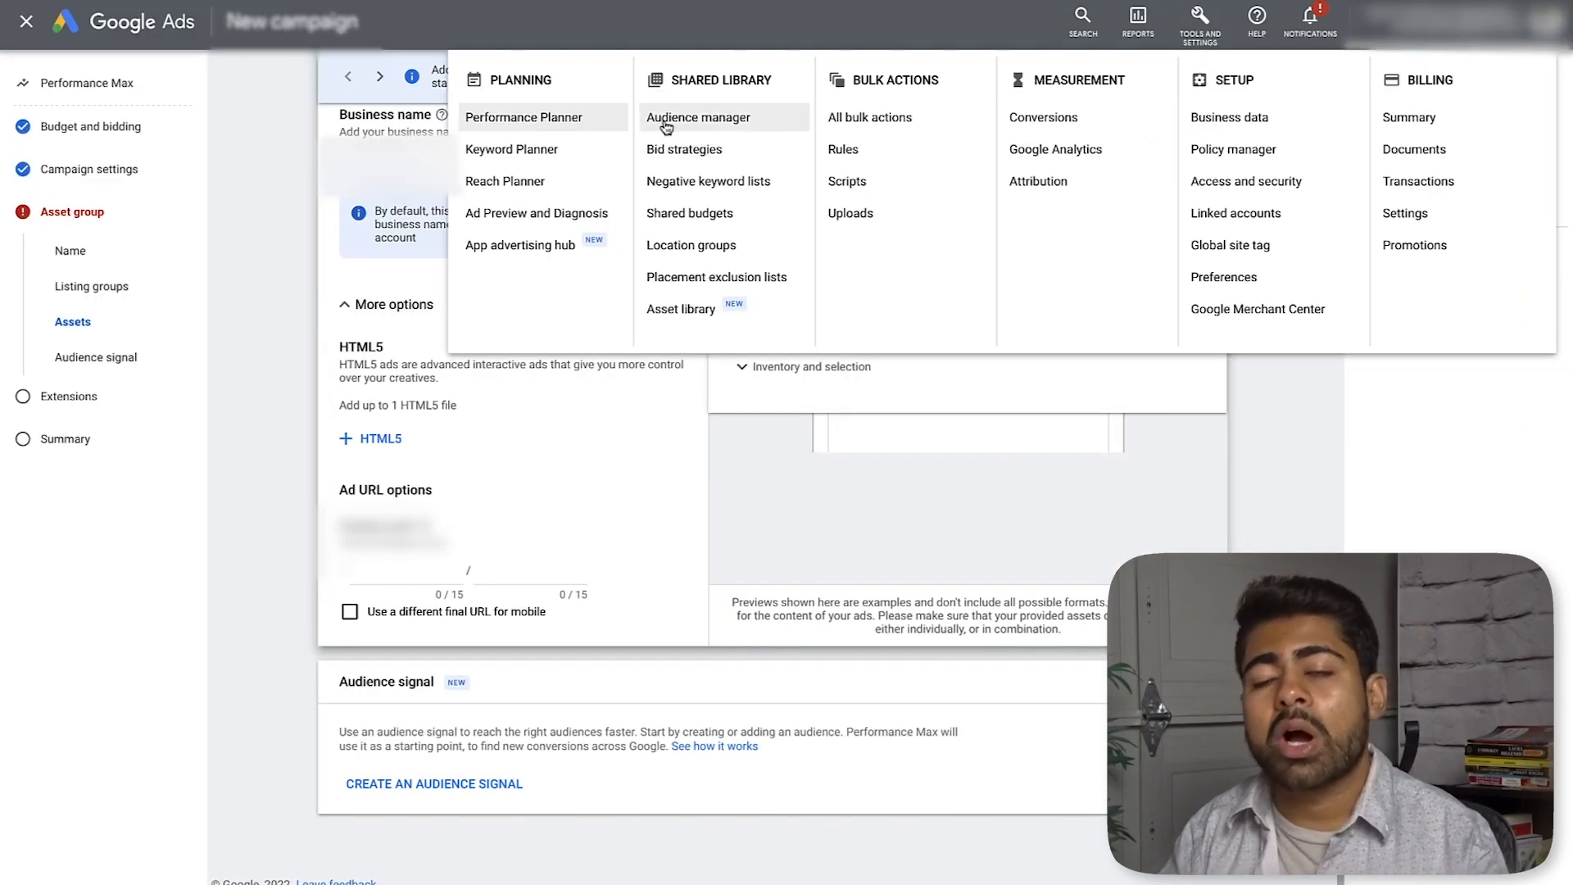
click(669, 538)
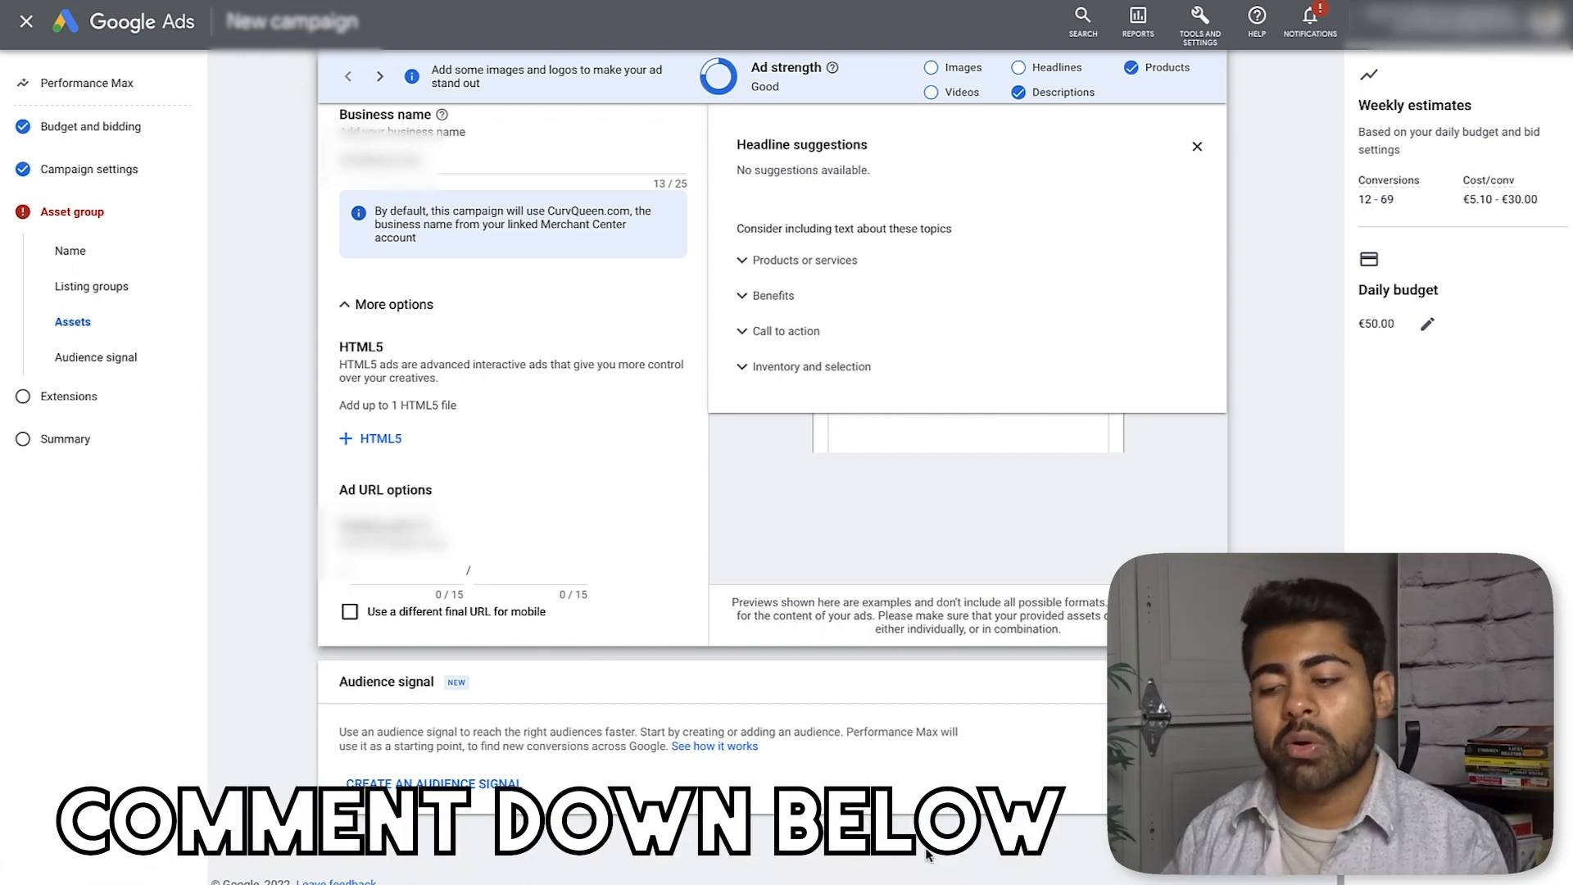
Step: Proceed to the extensions stage, reveal the additional extension types, and continue to the campaign summary without adding any
click(1184, 866)
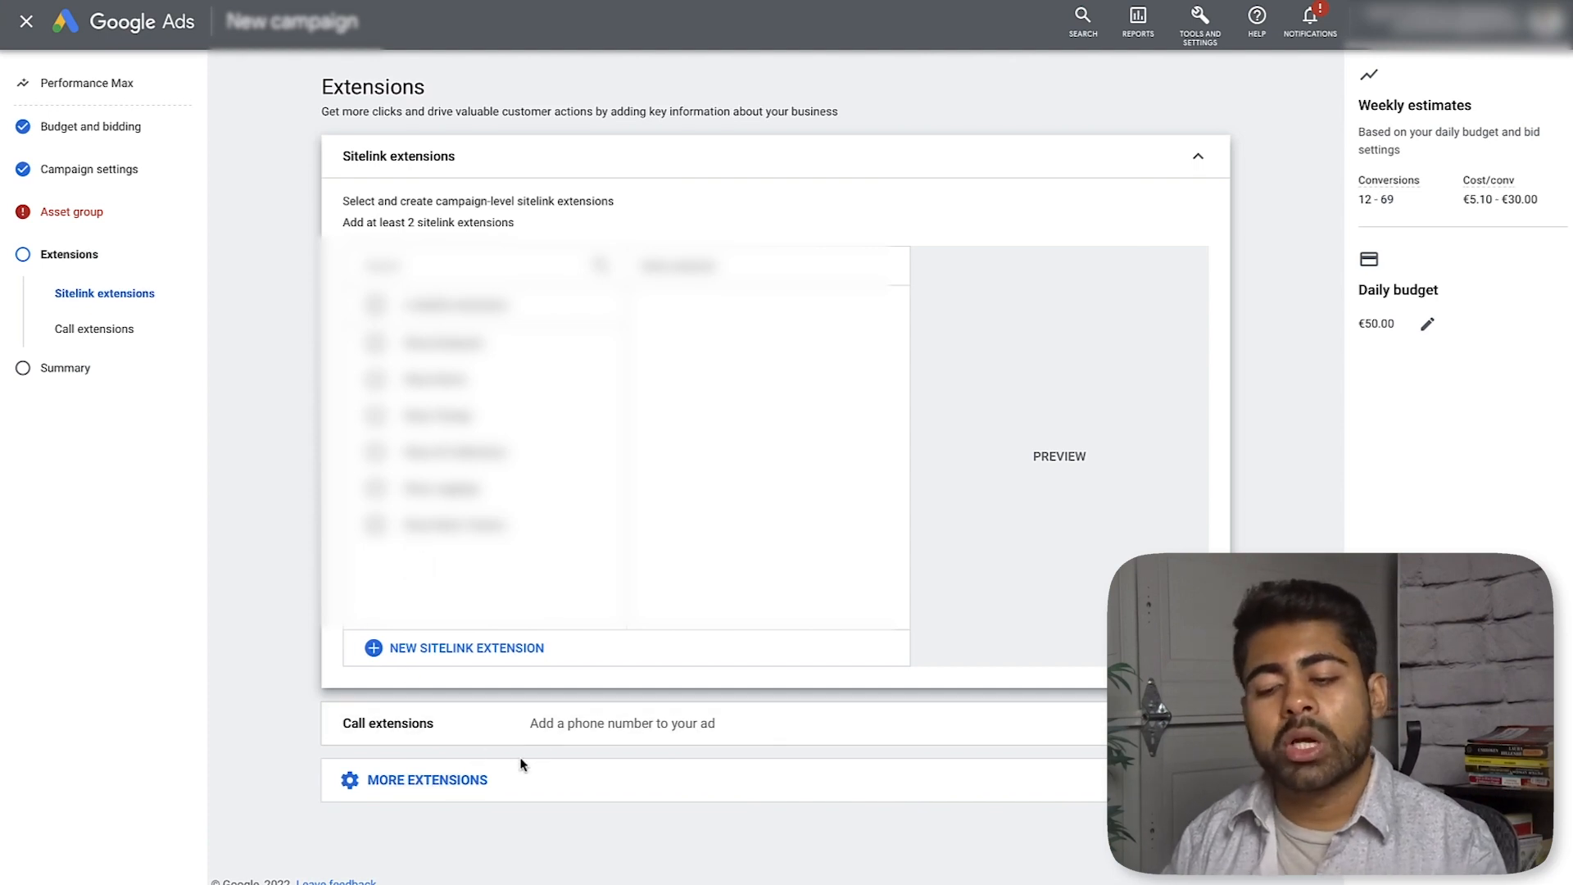
click(510, 786)
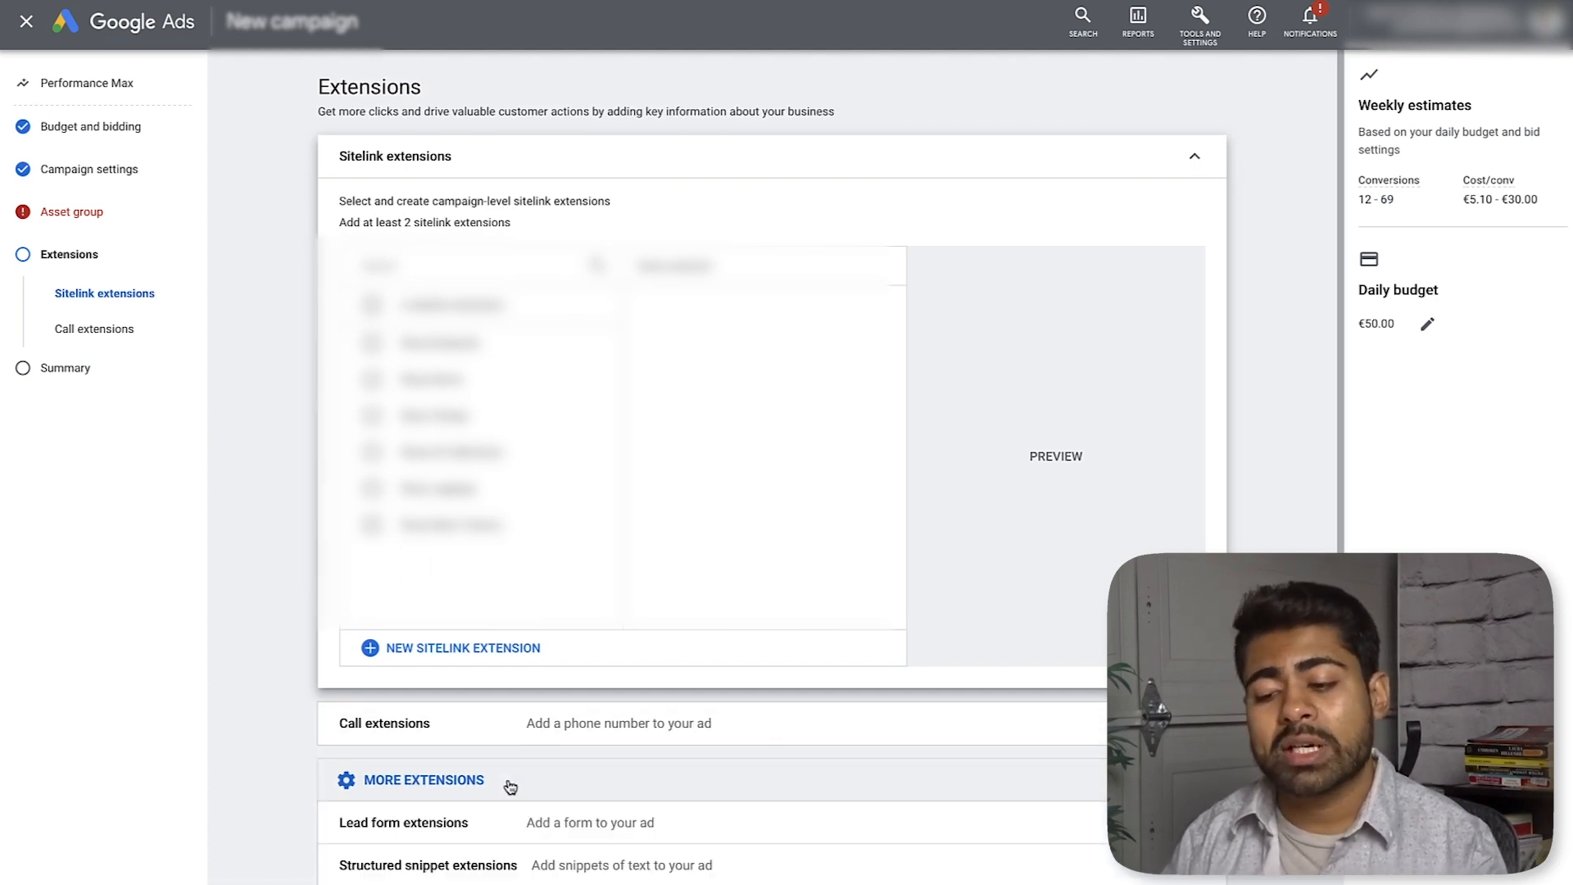
scroll(506, 798, down, 3)
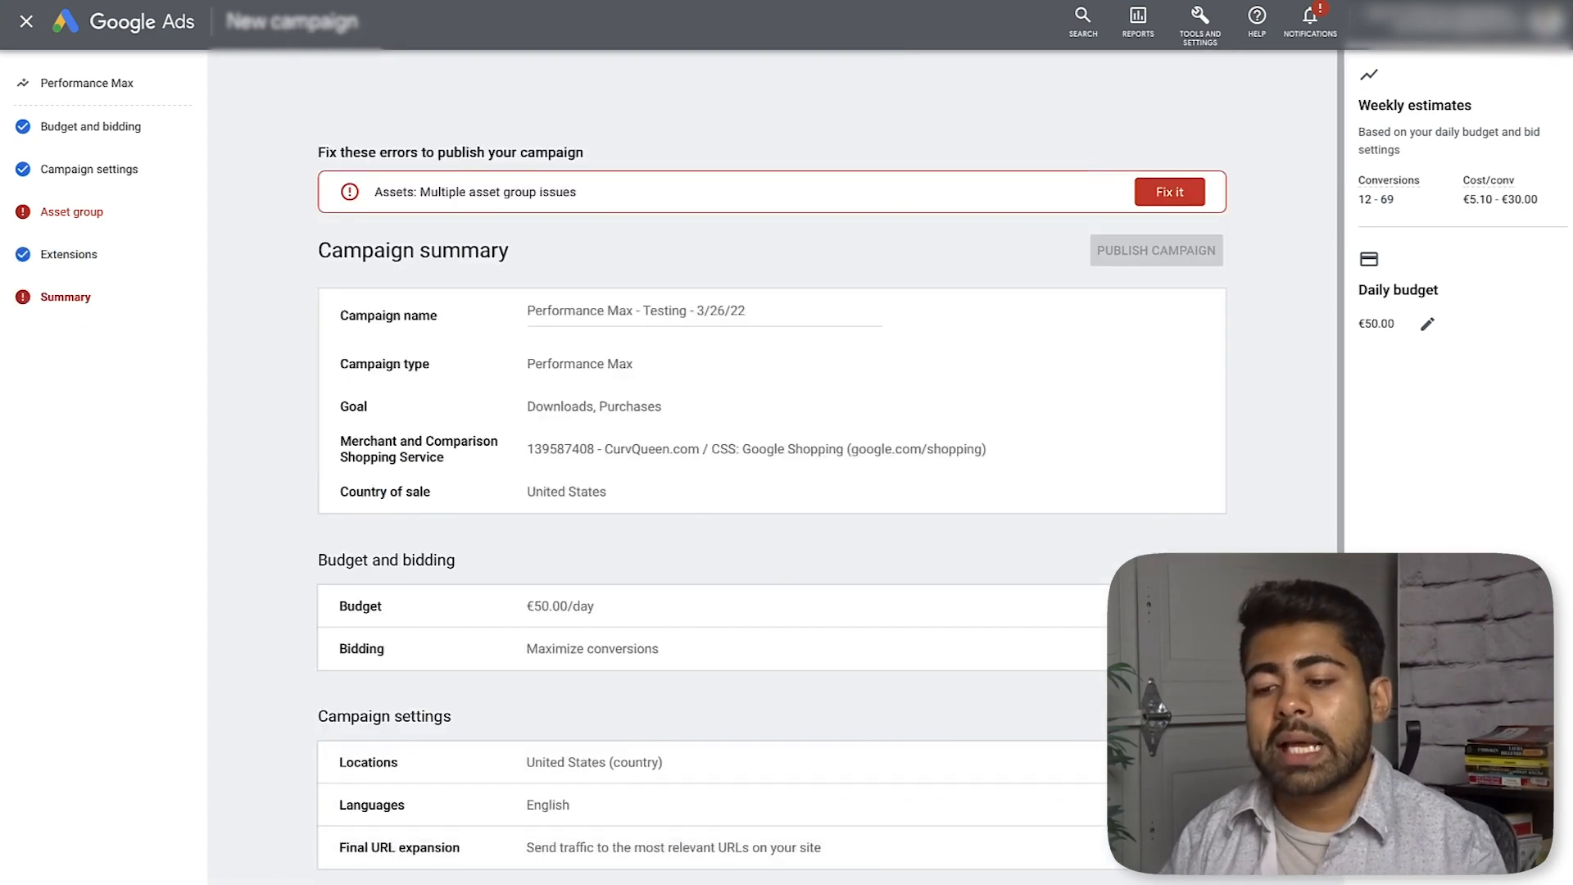
Step: Review the campaign summary from budget and bidding down to extensions, checking the listing groups entry in the asset group
scroll(770, 459, down, 5)
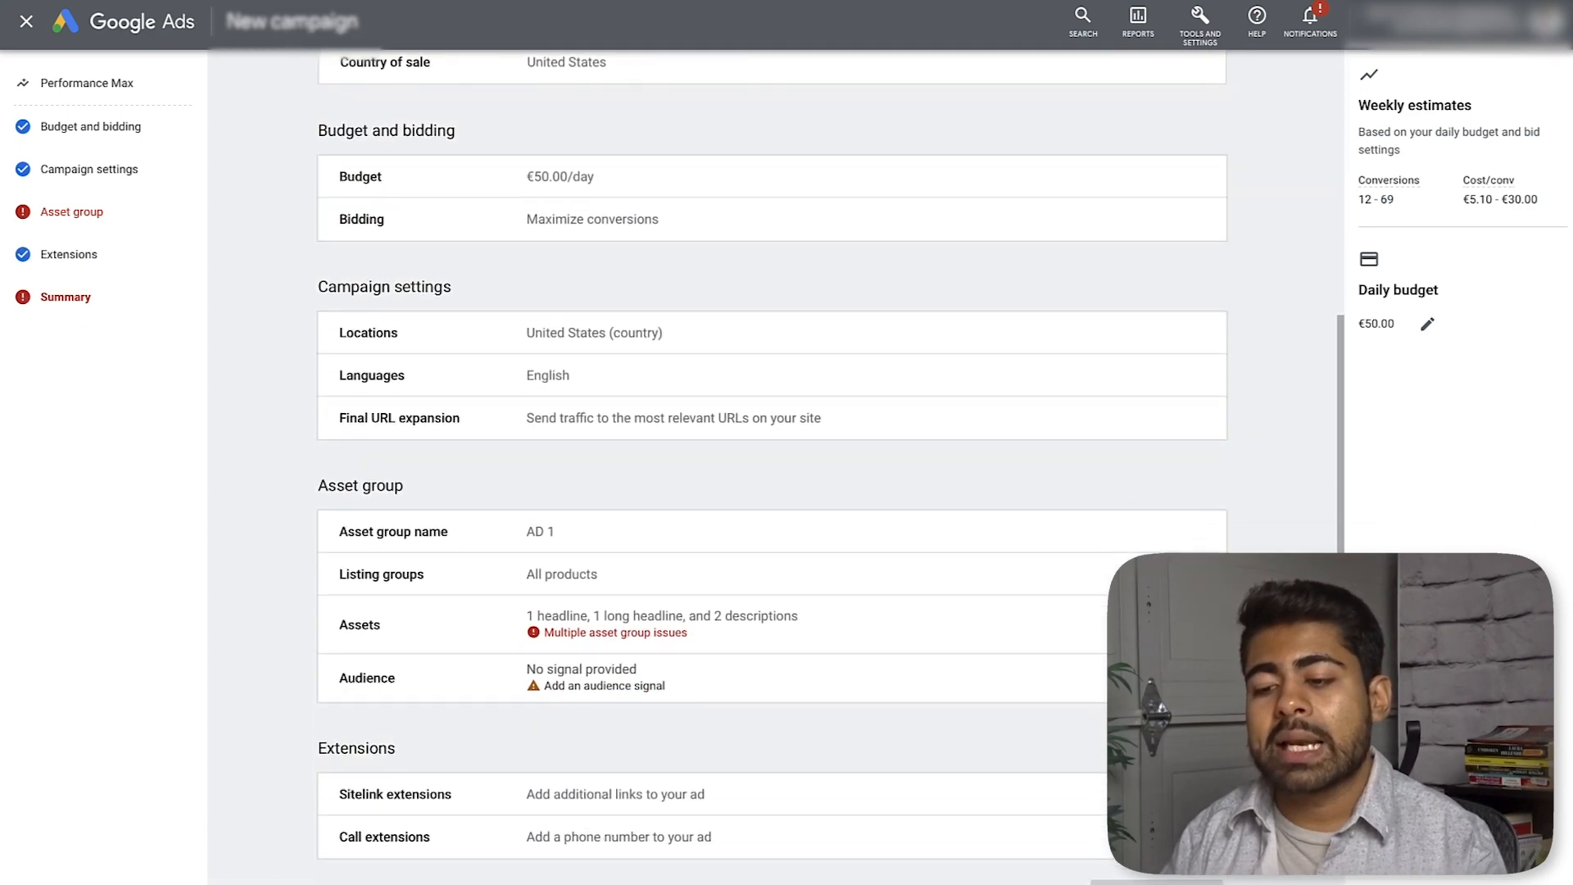
scroll(1099, 677, down, 1)
scroll(1074, 541, up, 1)
scroll(1051, 567, down, 1)
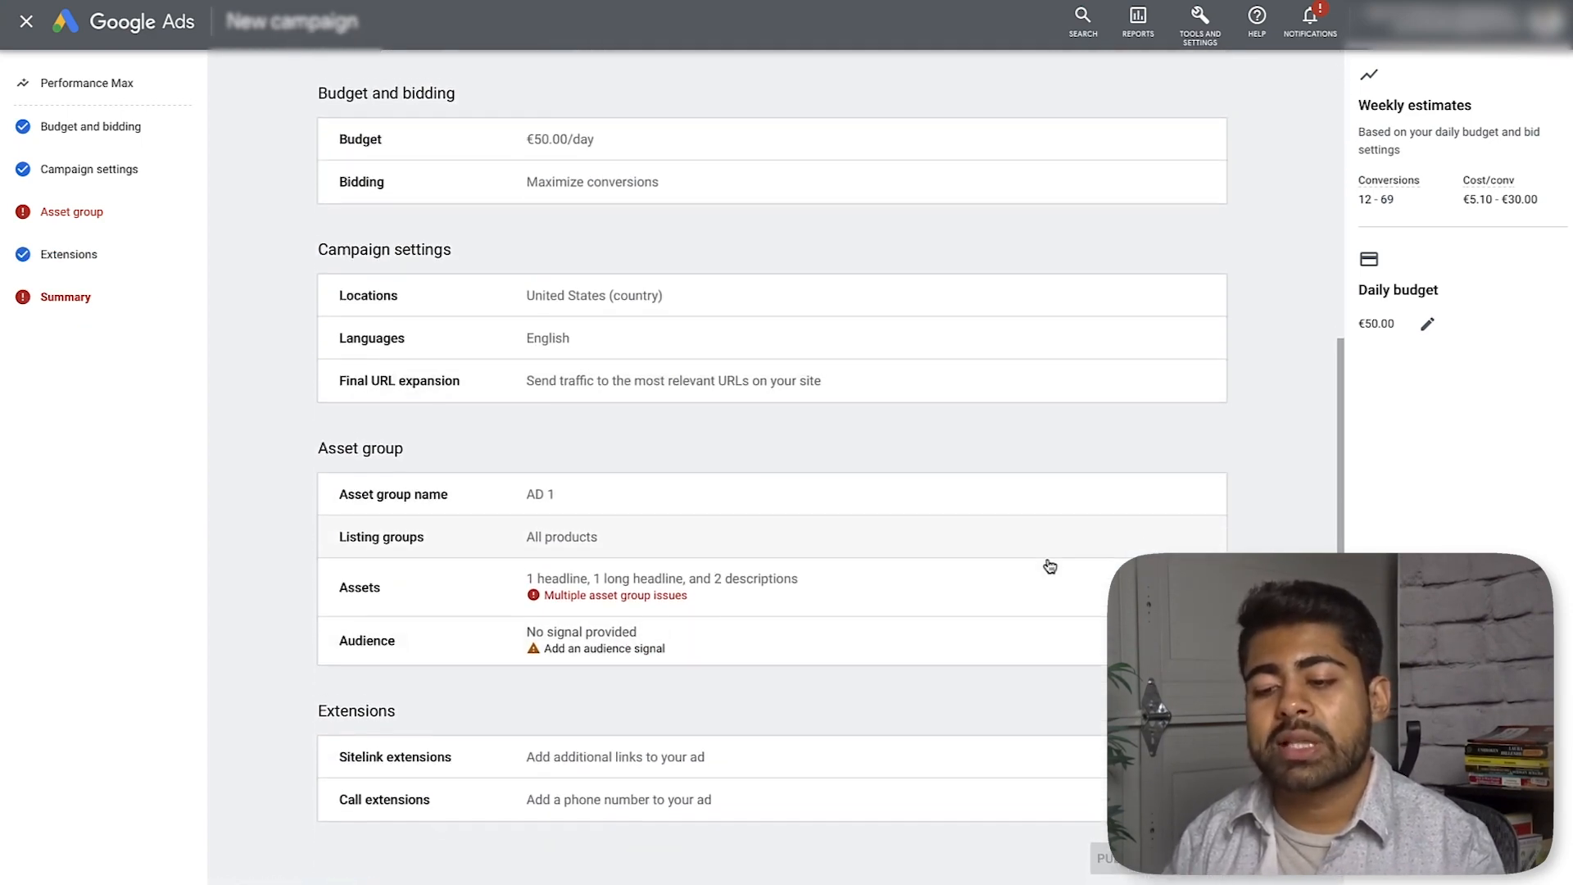
scroll(1050, 566, down, 1)
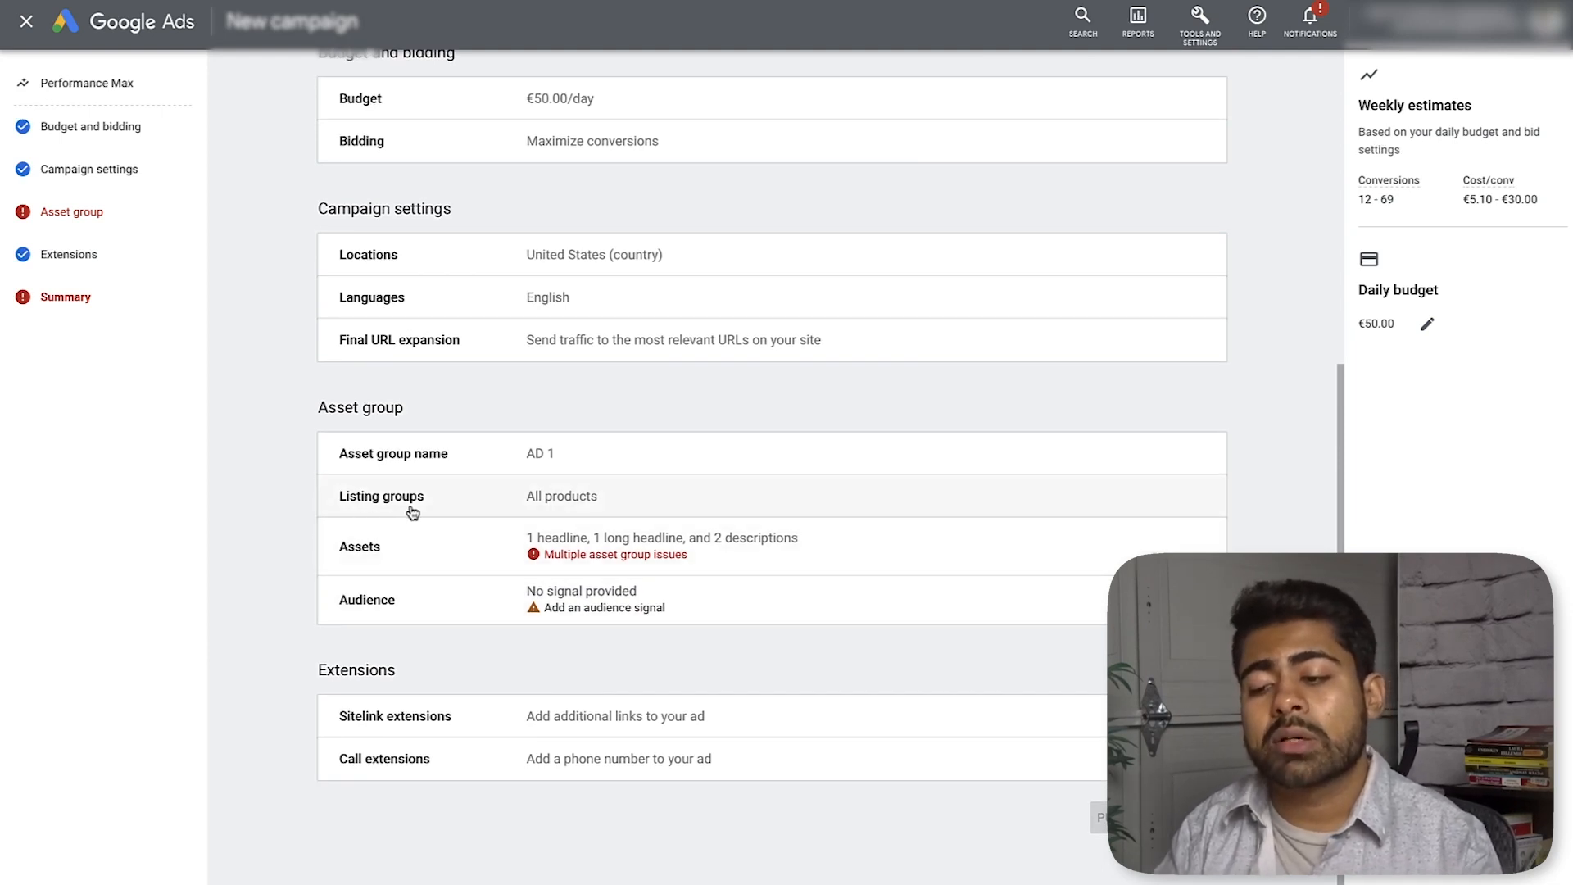
click(599, 509)
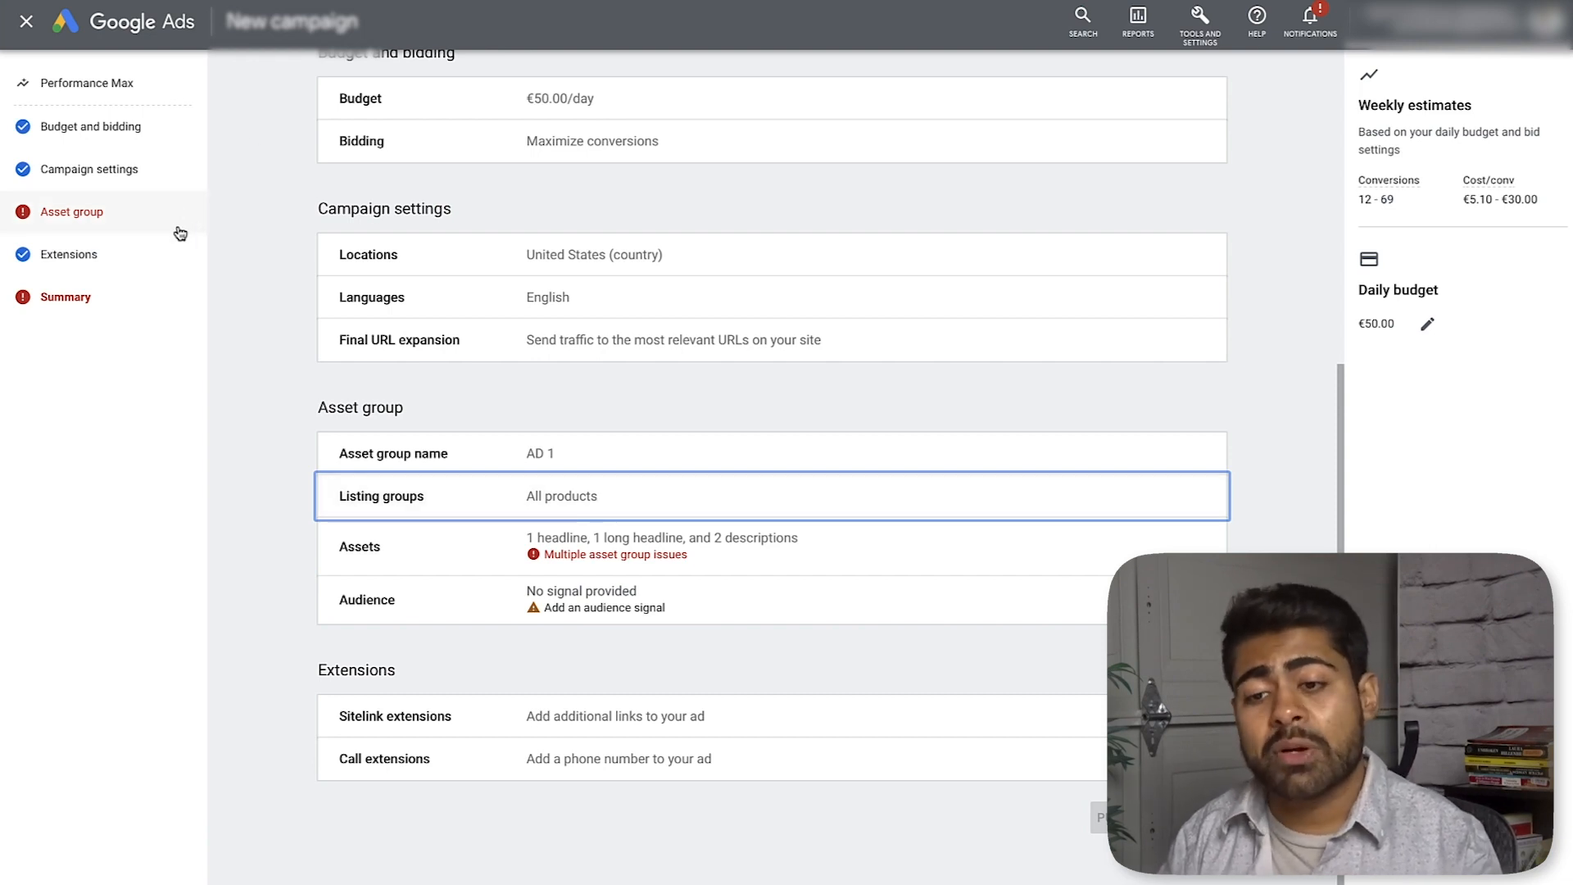
scroll(340, 816, up, 2)
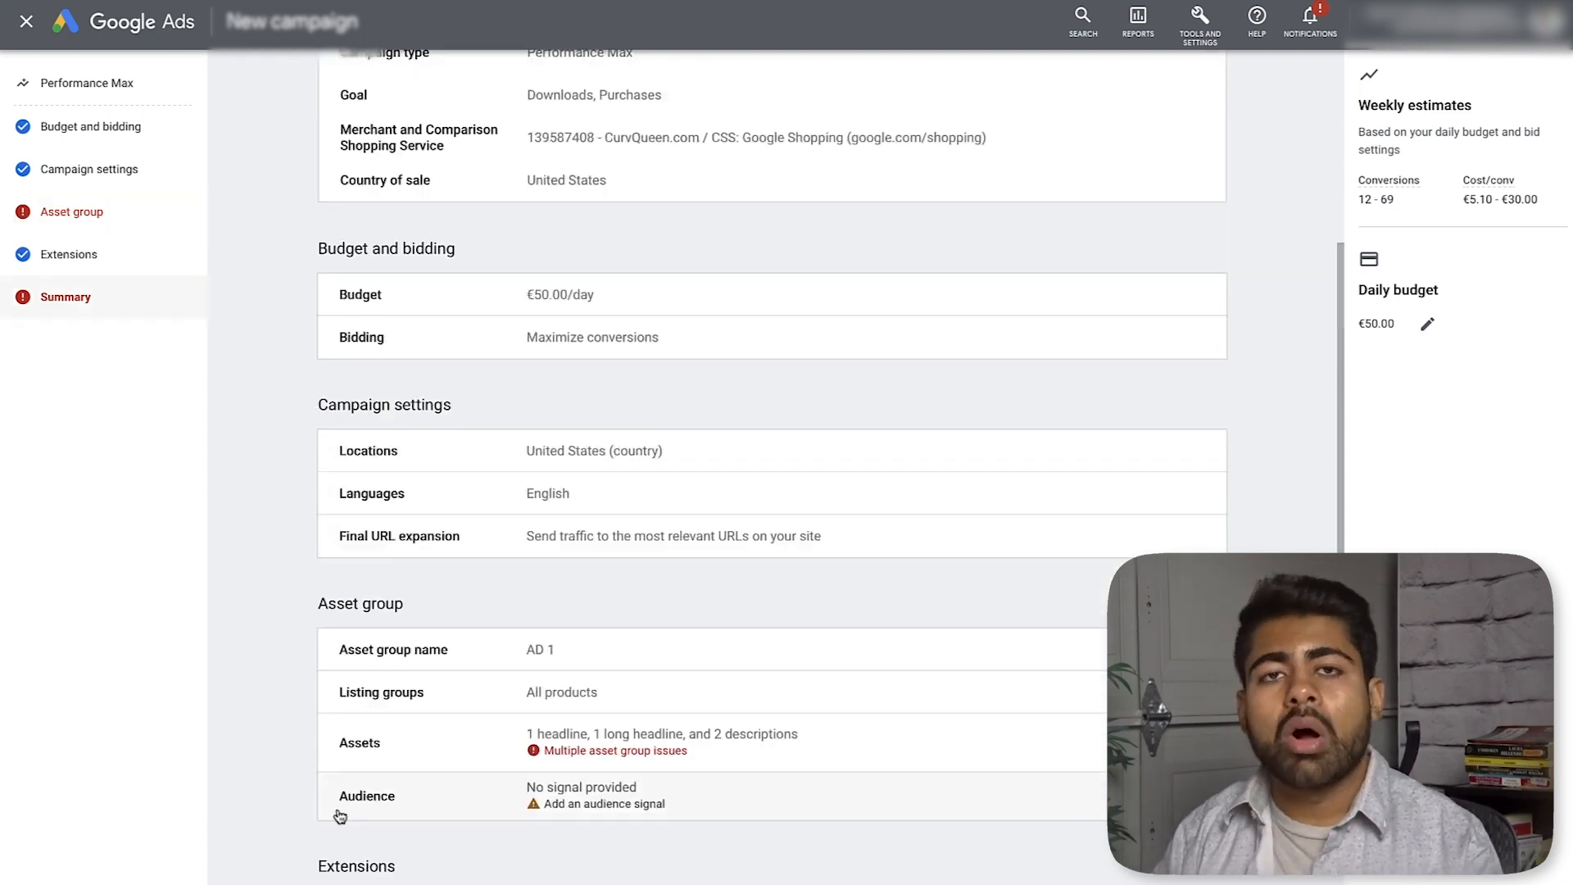
Step: Return to the asset group and bring up its listing groups section
click(120, 223)
scroll(313, 504, down, 1)
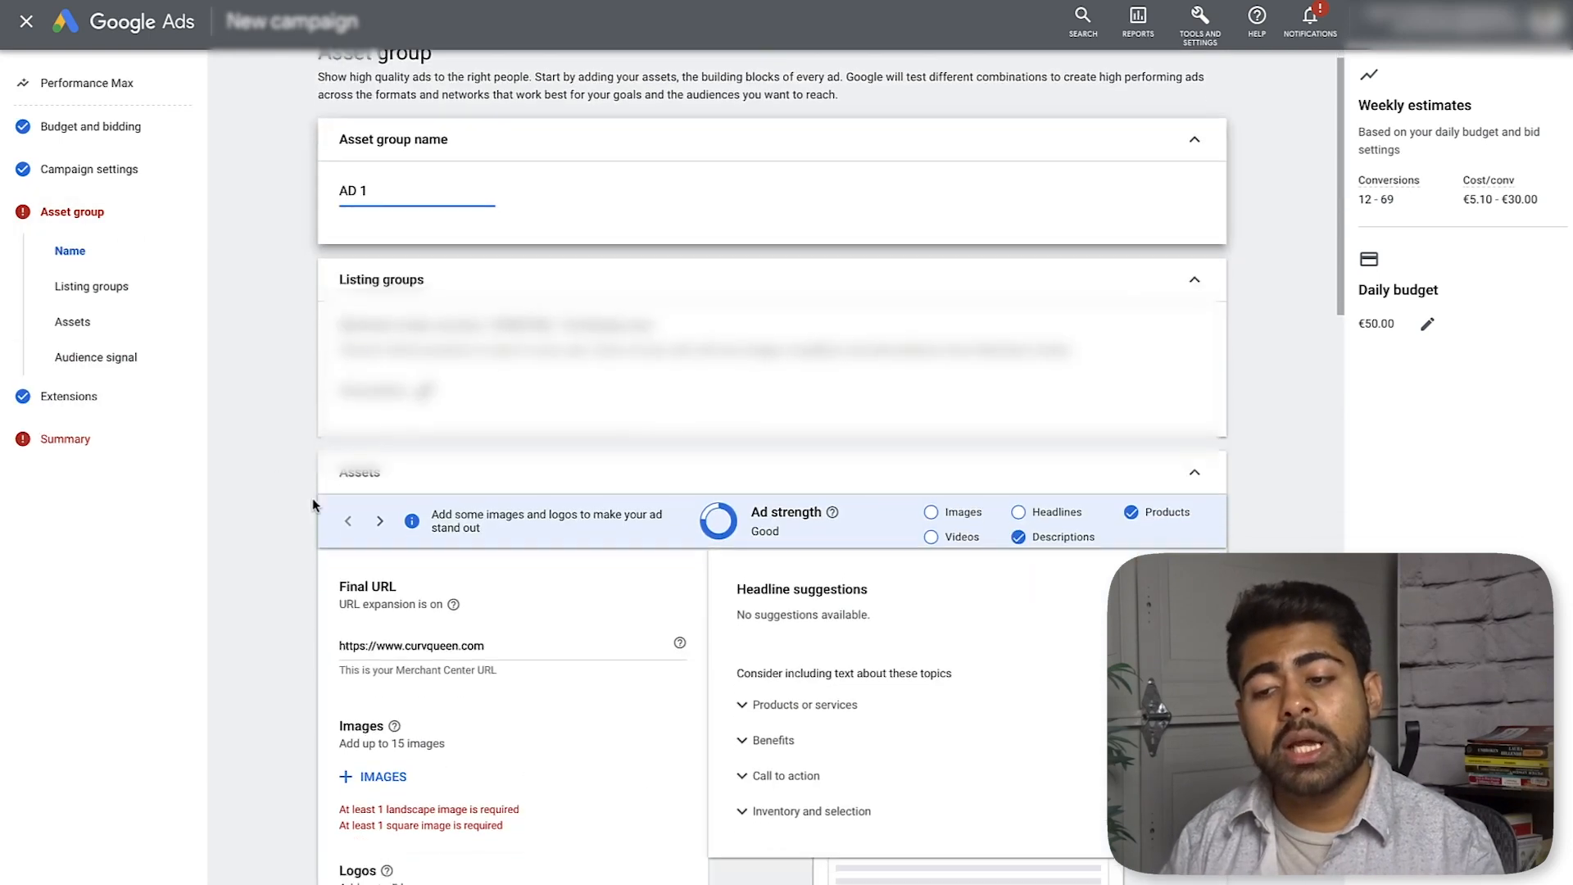
click(390, 270)
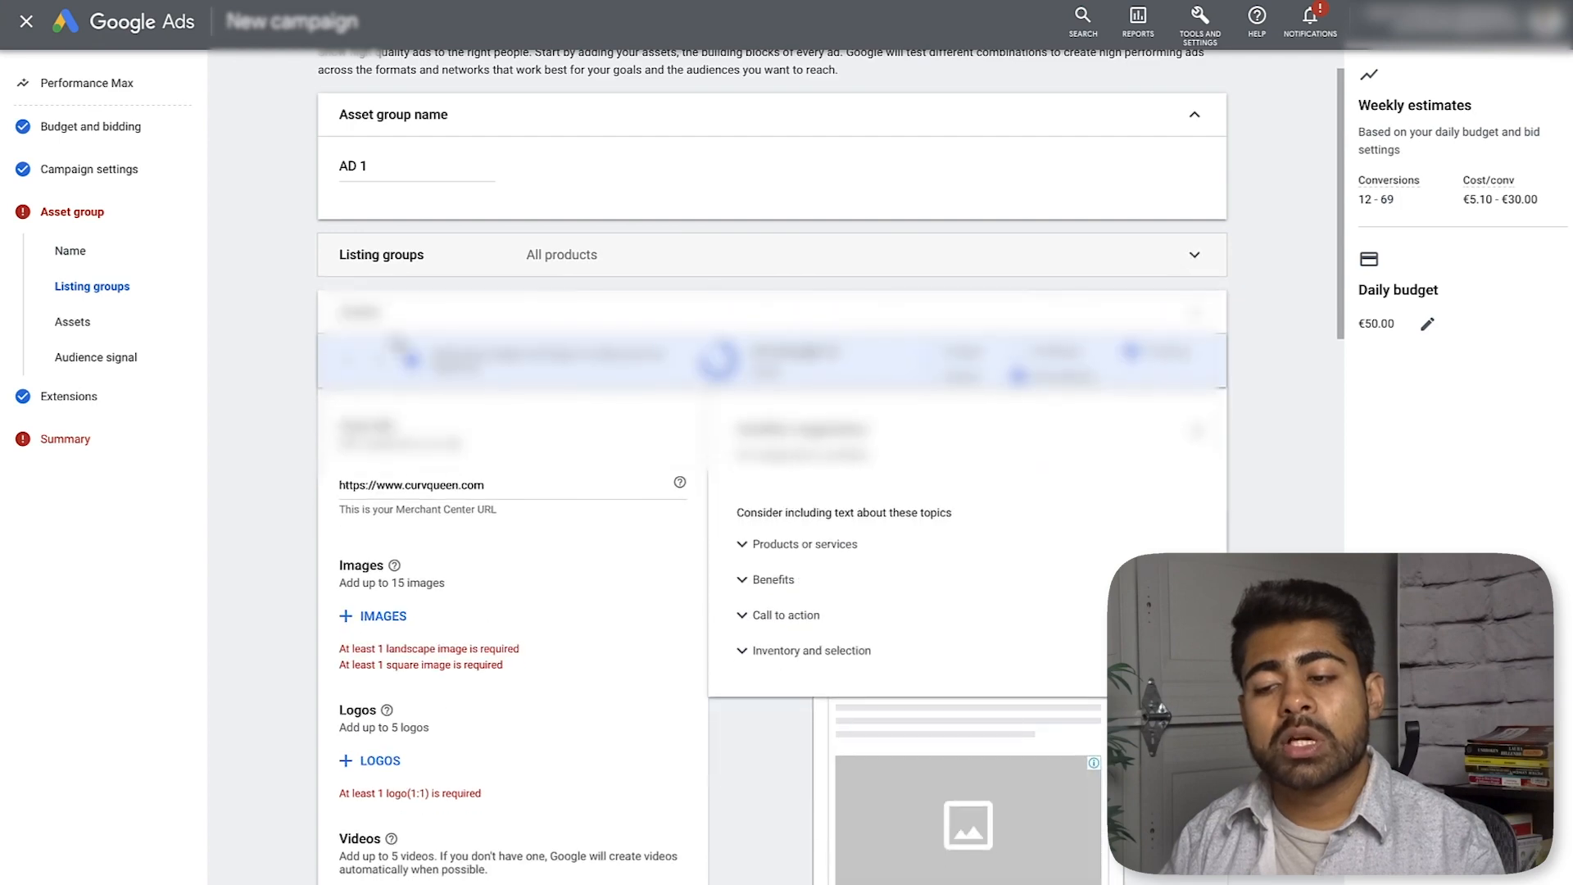
click(398, 255)
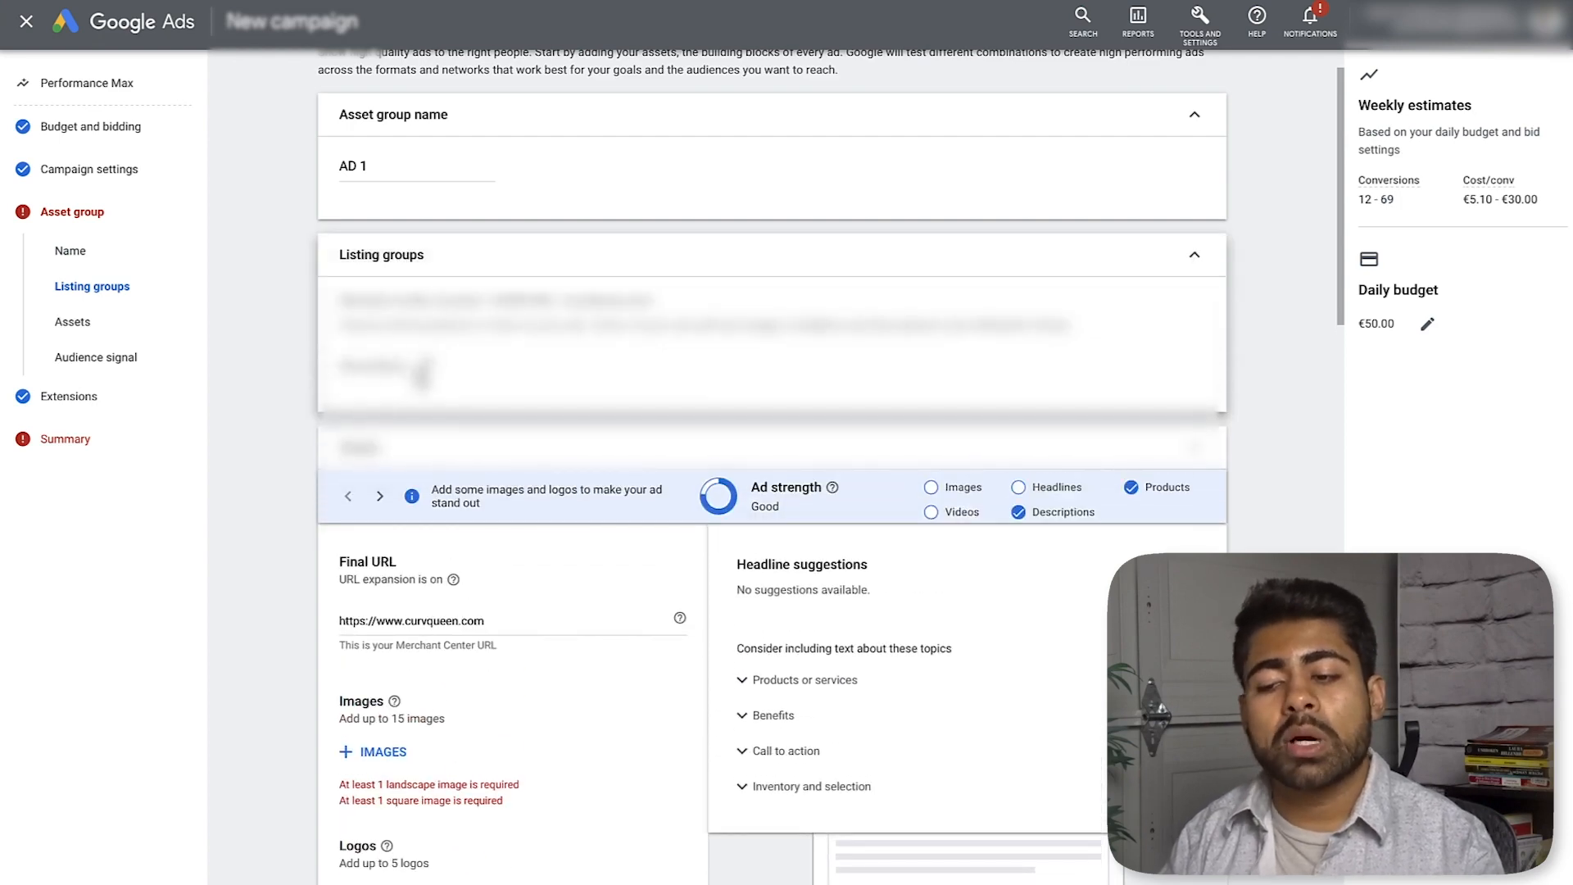
Step: Try restricting the listing groups to a selection of products, browsing them by a different attribute, and cancel the edit
click(422, 364)
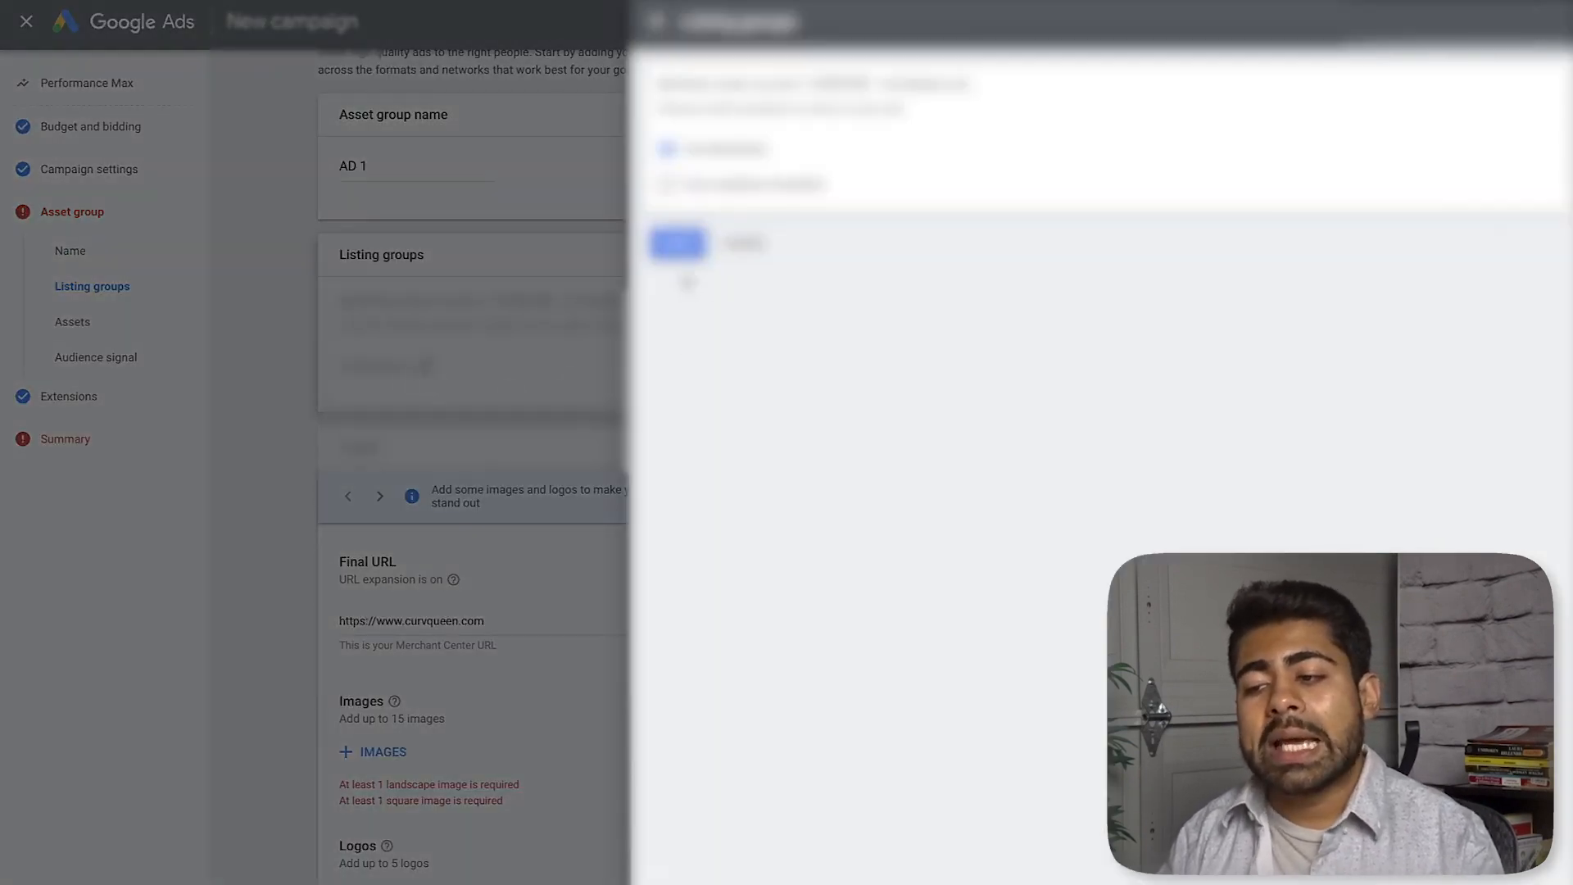
click(721, 195)
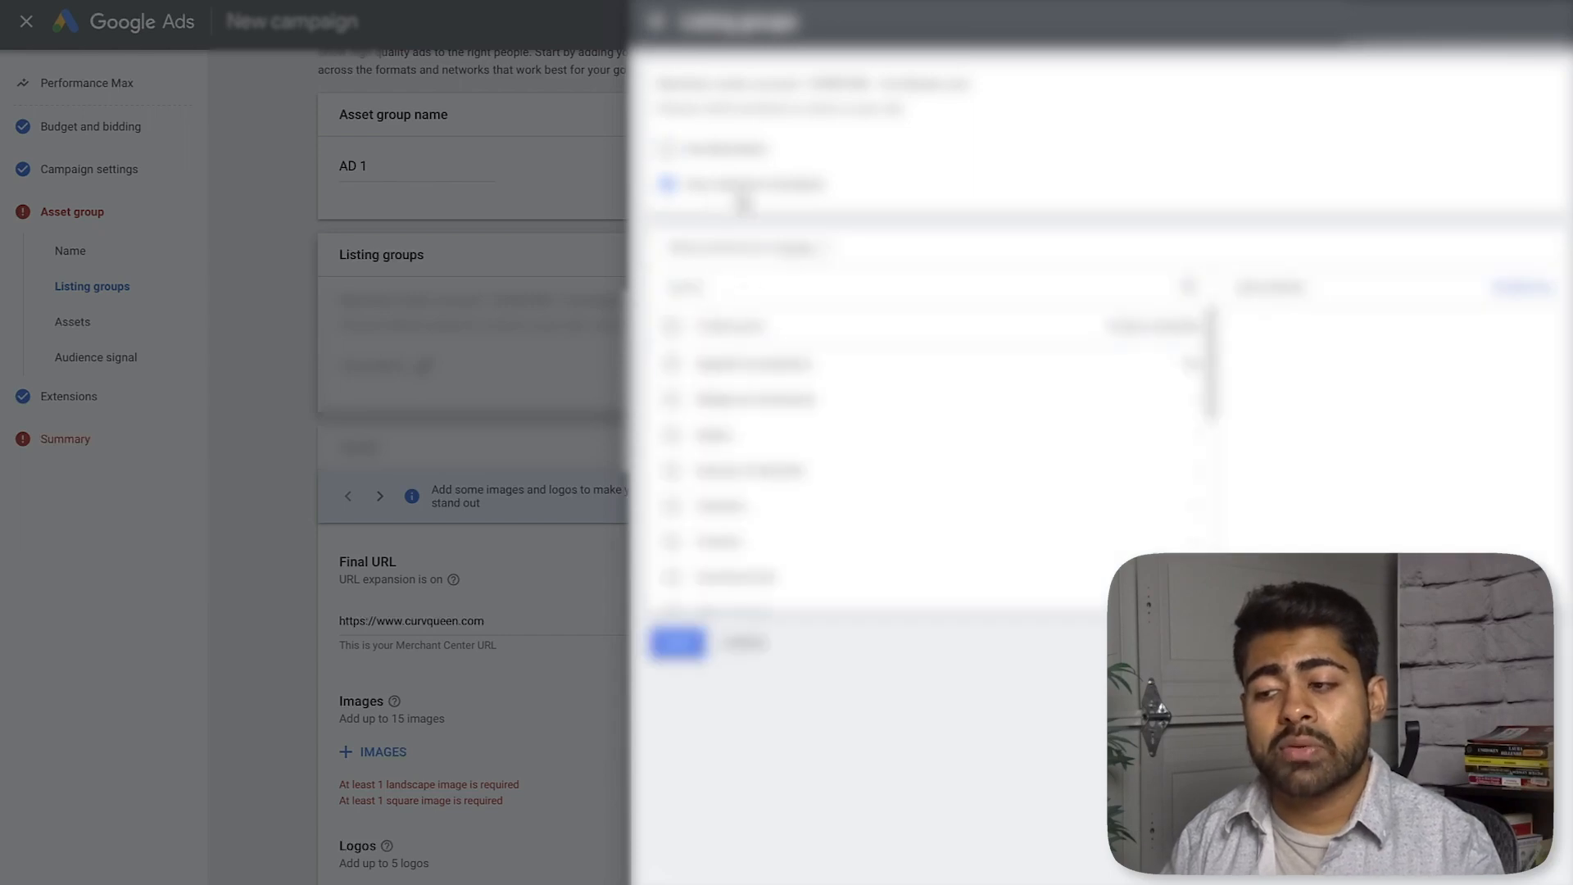
click(805, 247)
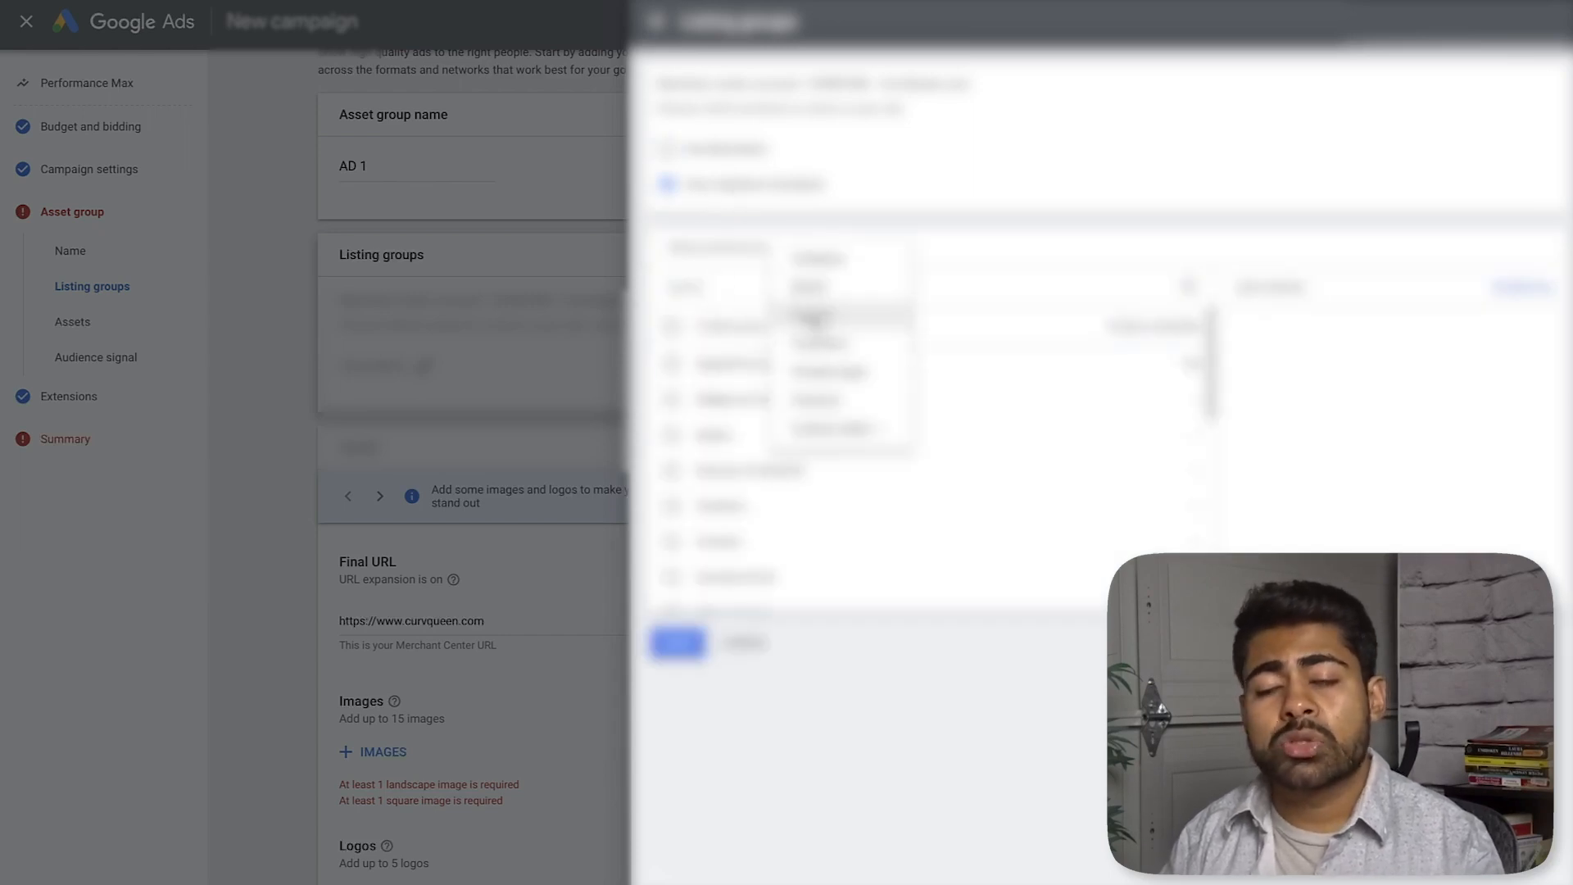
click(813, 315)
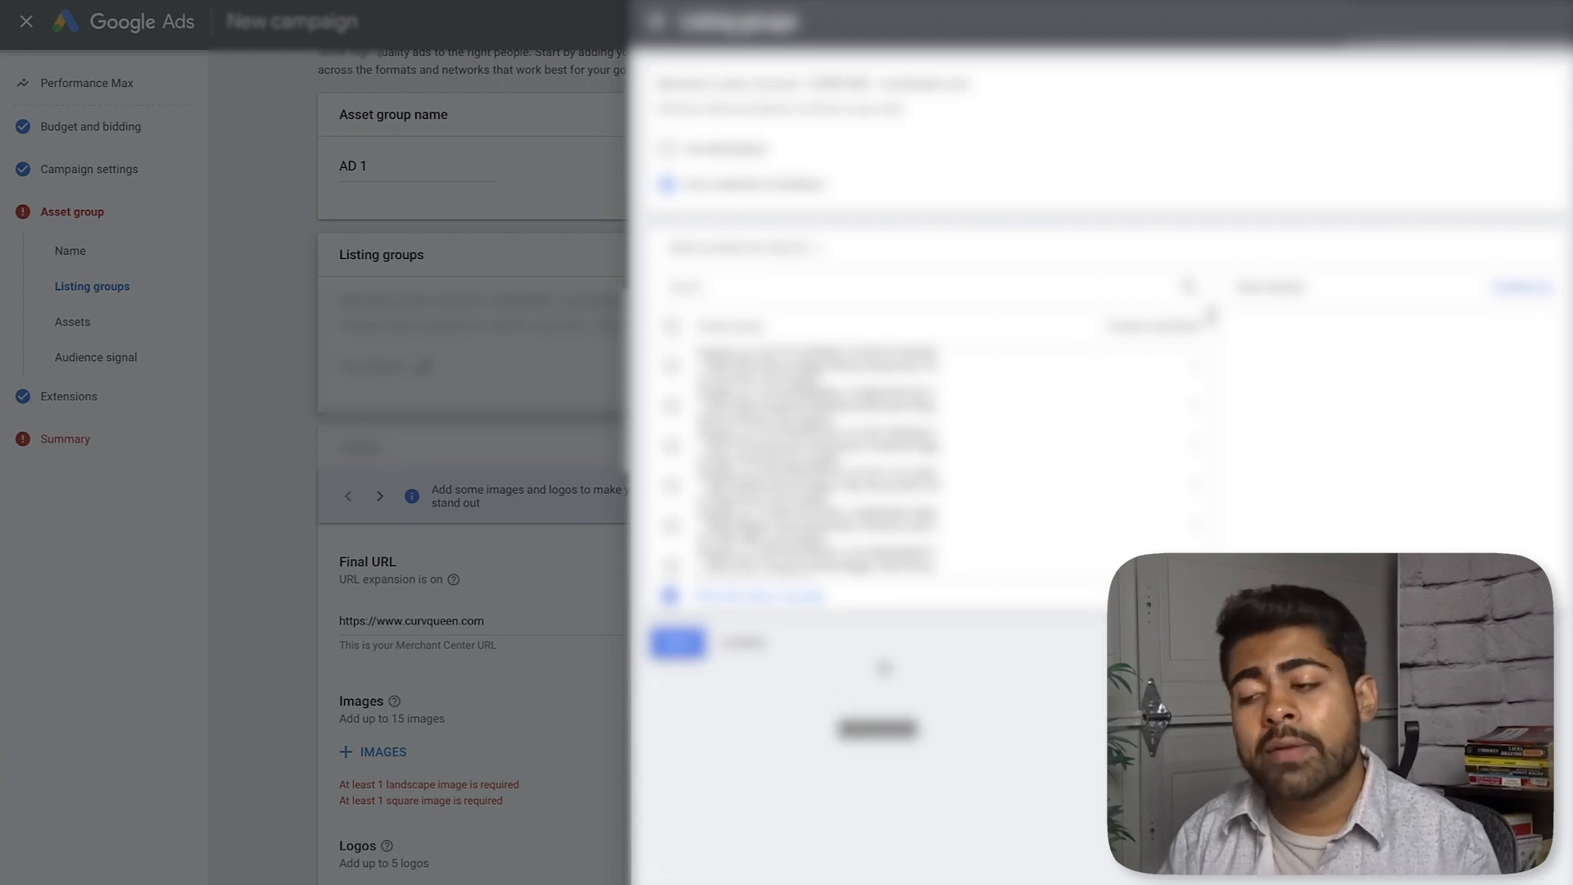
click(902, 367)
click(902, 374)
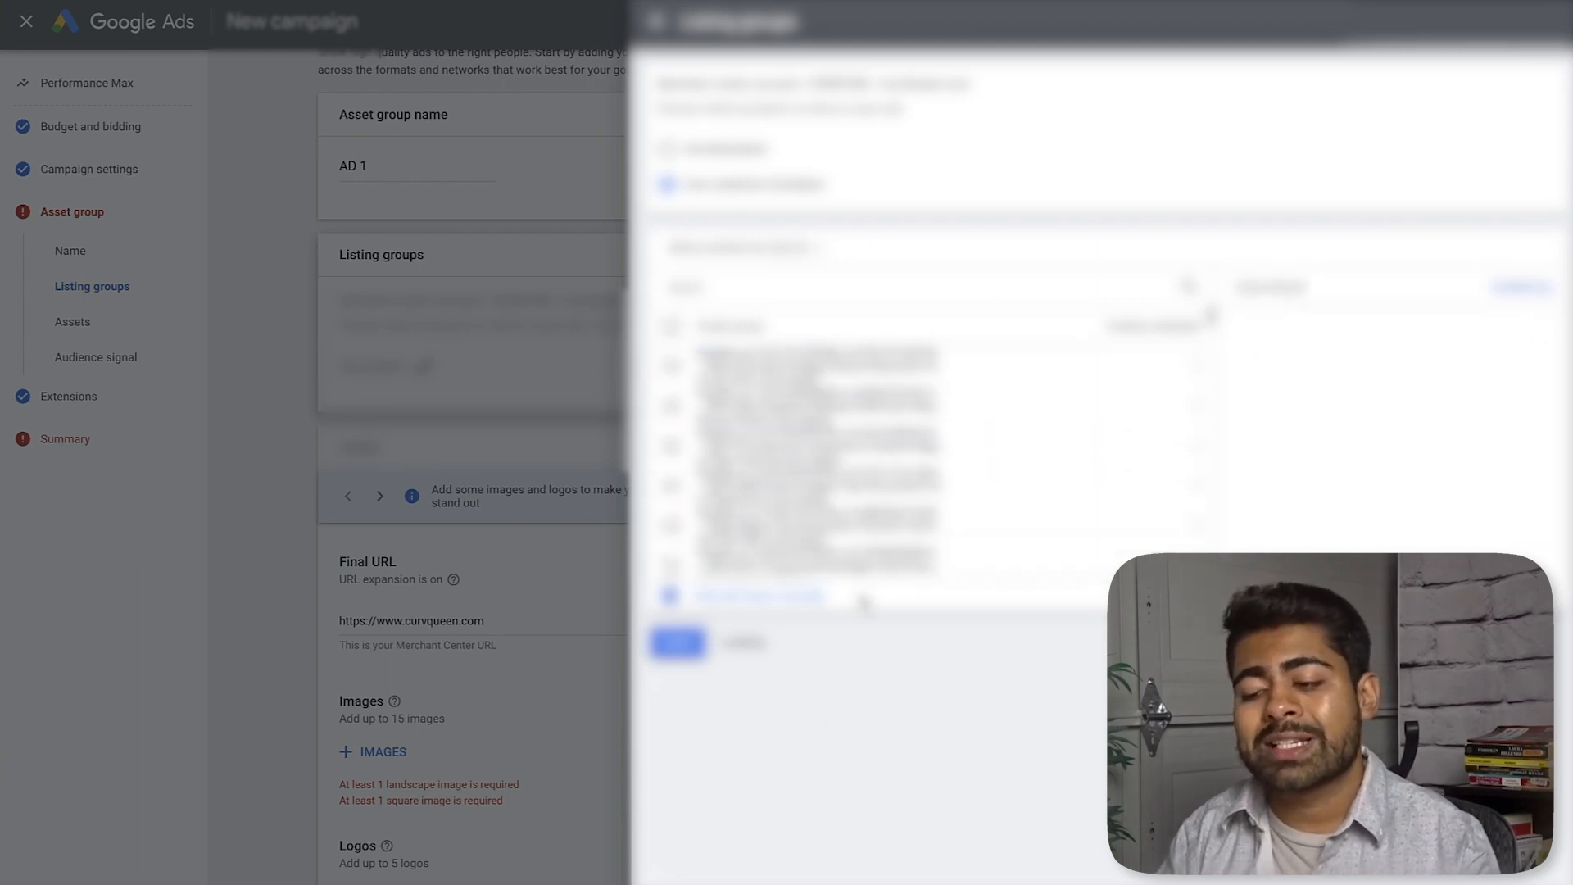
click(774, 643)
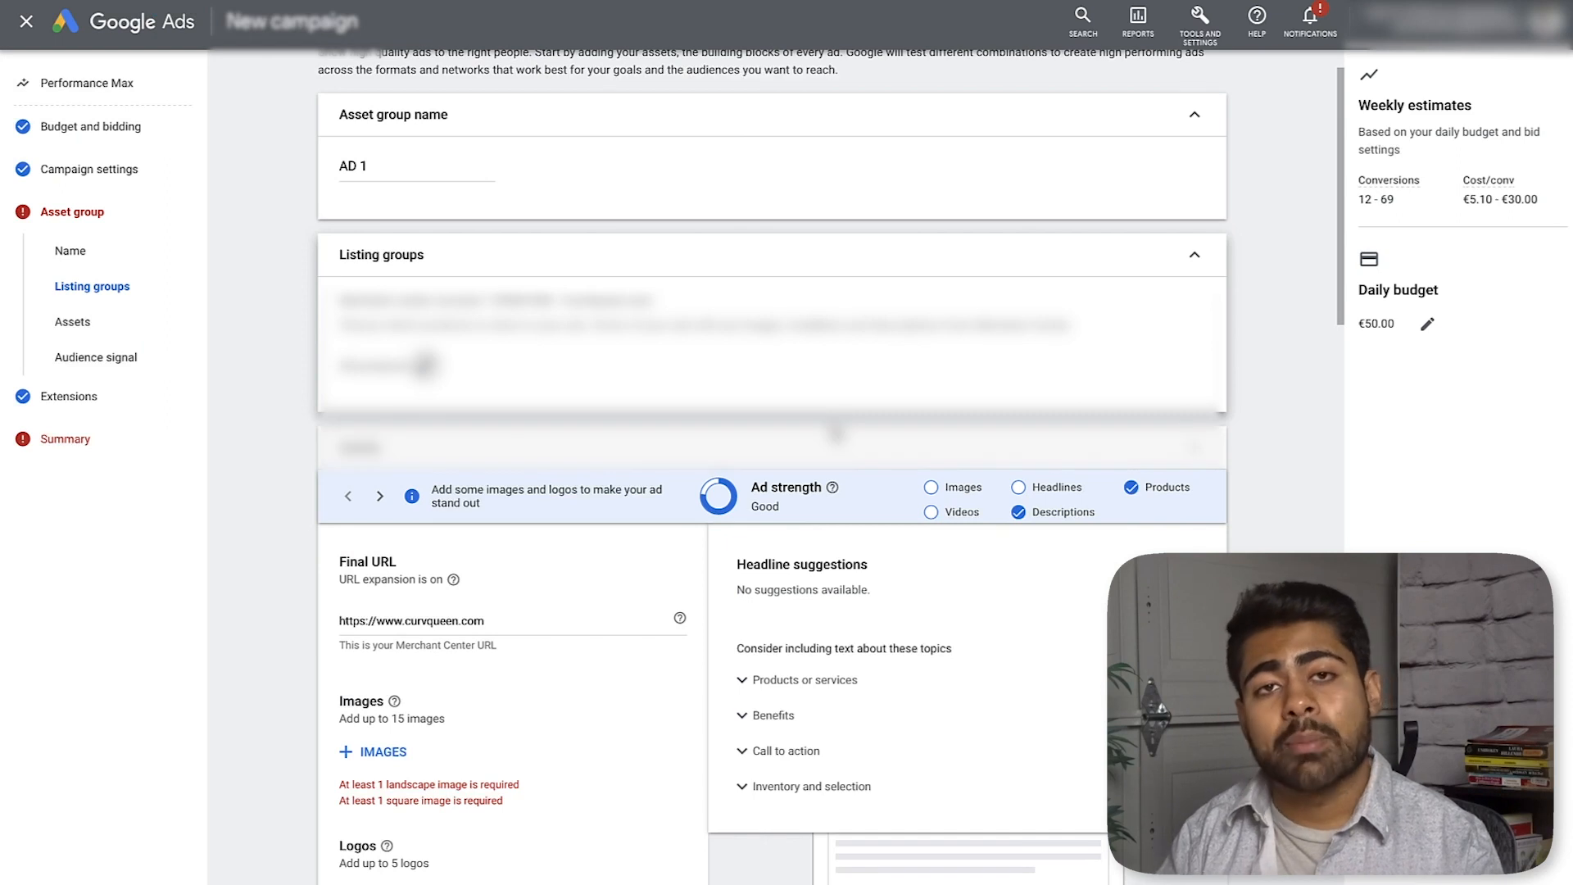